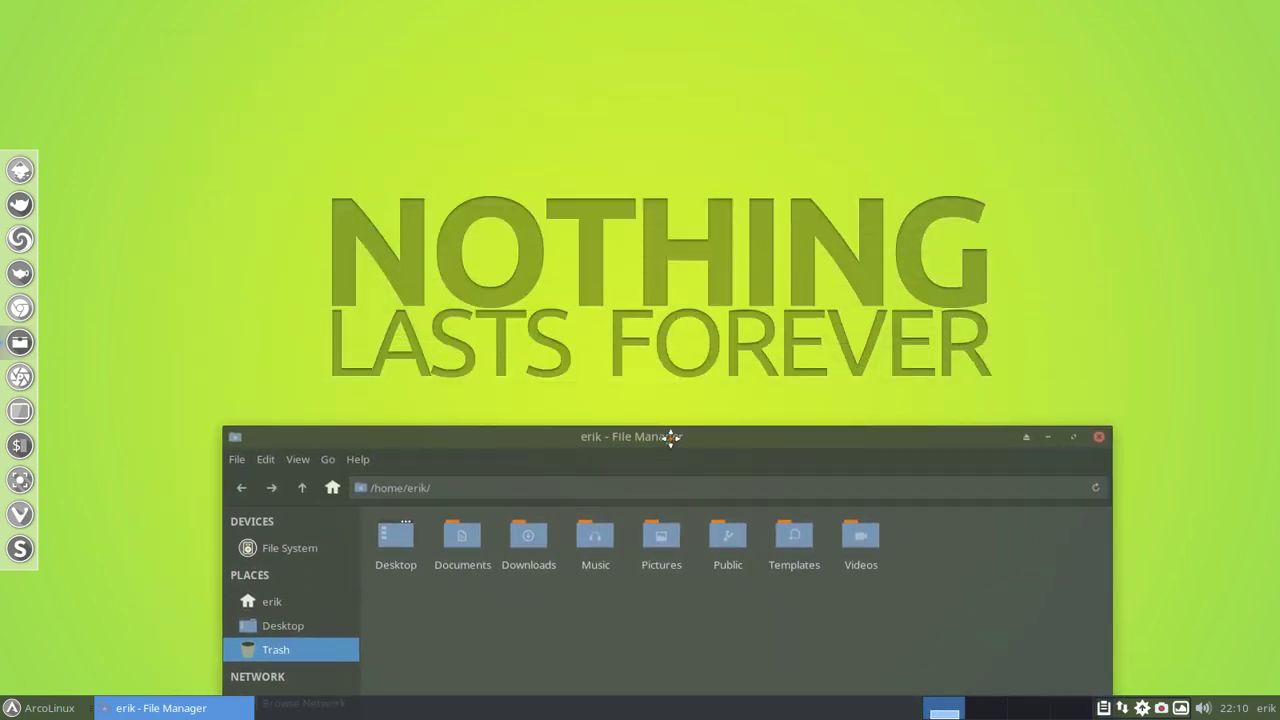
pyautogui.moveTo(670, 437)
pyautogui.mouseDown()
pyautogui.moveTo(666, 466)
pyautogui.moveTo(670, 439)
pyautogui.mouseUp()
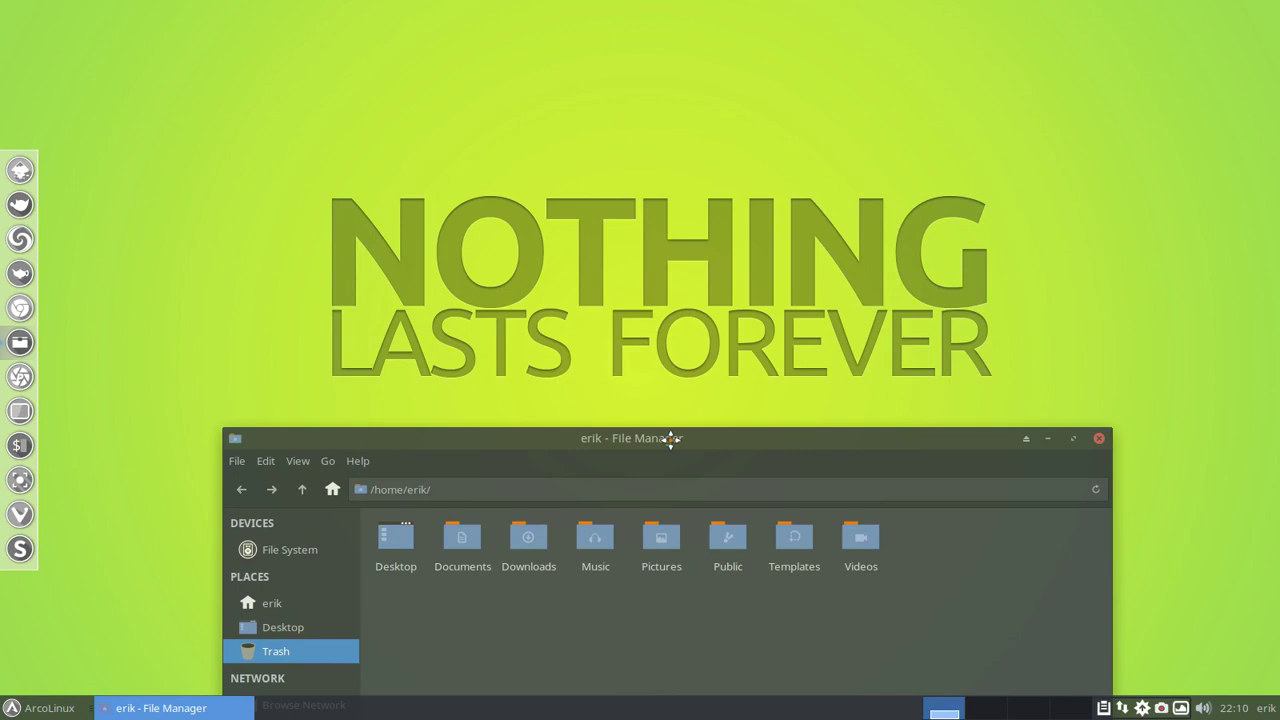
pyautogui.moveTo(670, 438); pyautogui.dragTo(654, 31)
pyautogui.moveTo(943, 37); pyautogui.dragTo(917, 556)
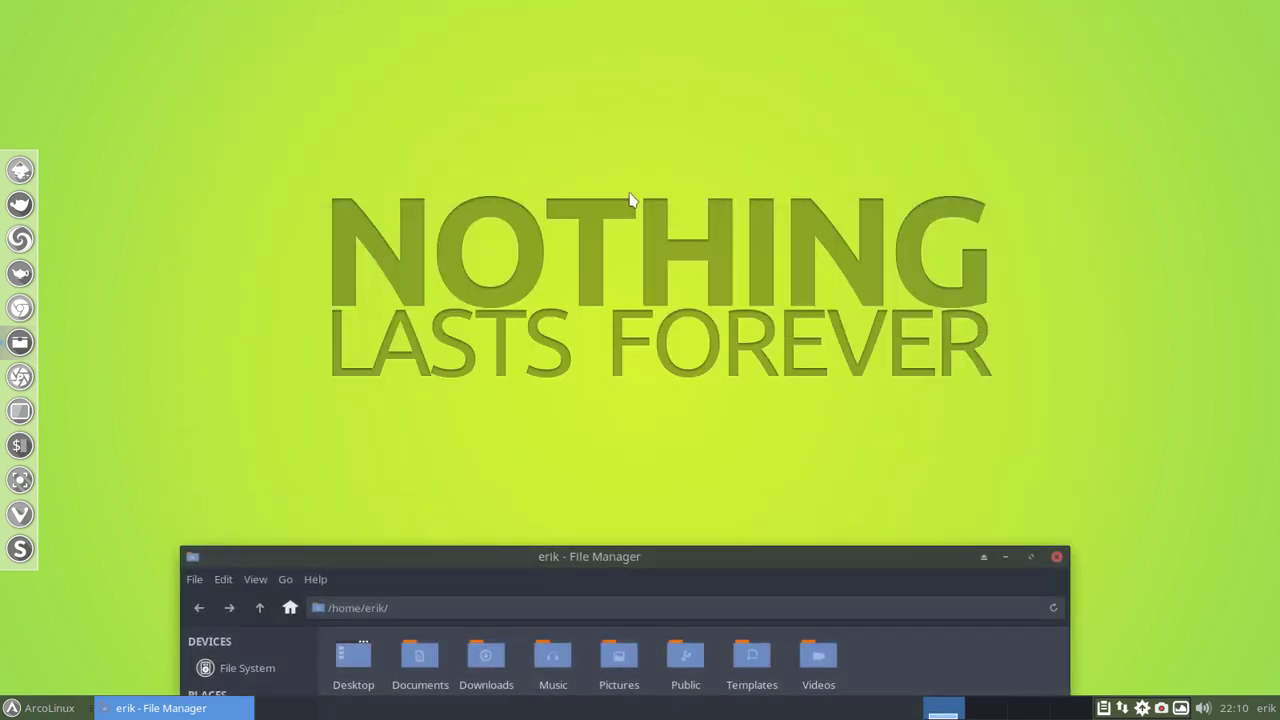
# Show hidden files in the home folder and open the .config/variety/Favorites folder
pyautogui.moveTo(651, 563); pyautogui.dragTo(661, 57)
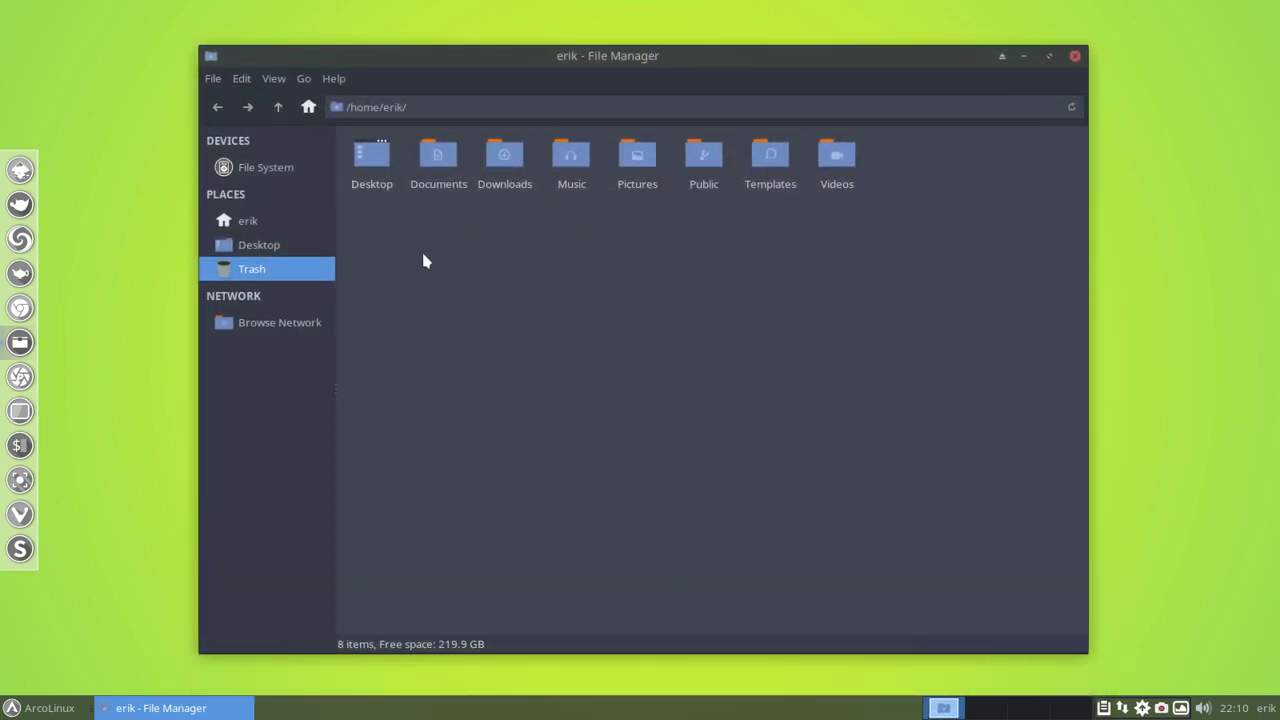
pyautogui.hotkey('ctrl', 'h')
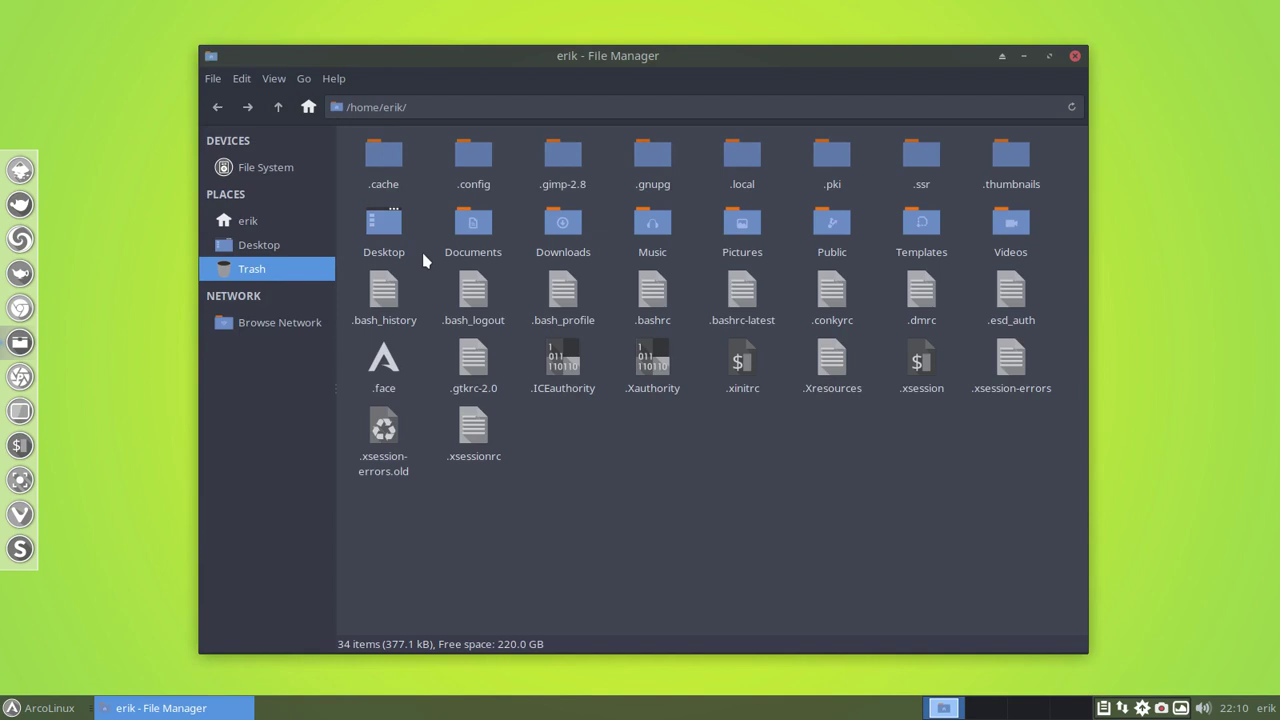
pyautogui.doubleClick(466, 152)
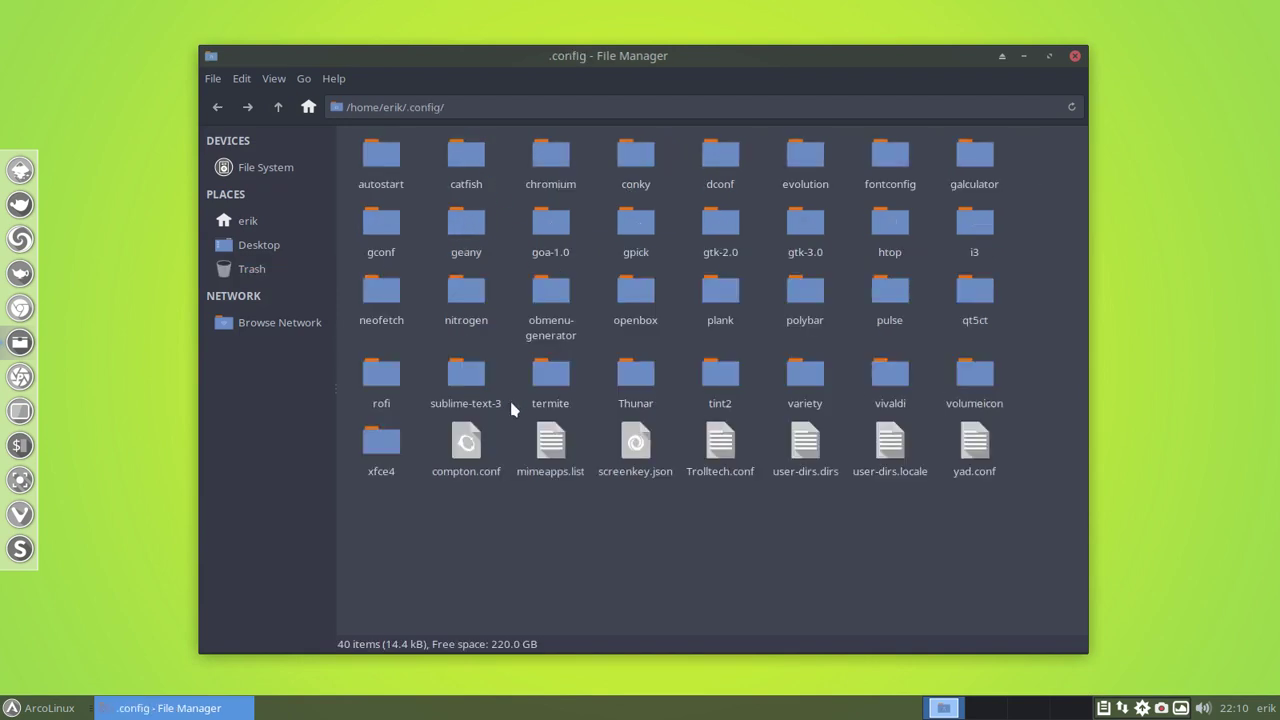
pyautogui.doubleClick(818, 386)
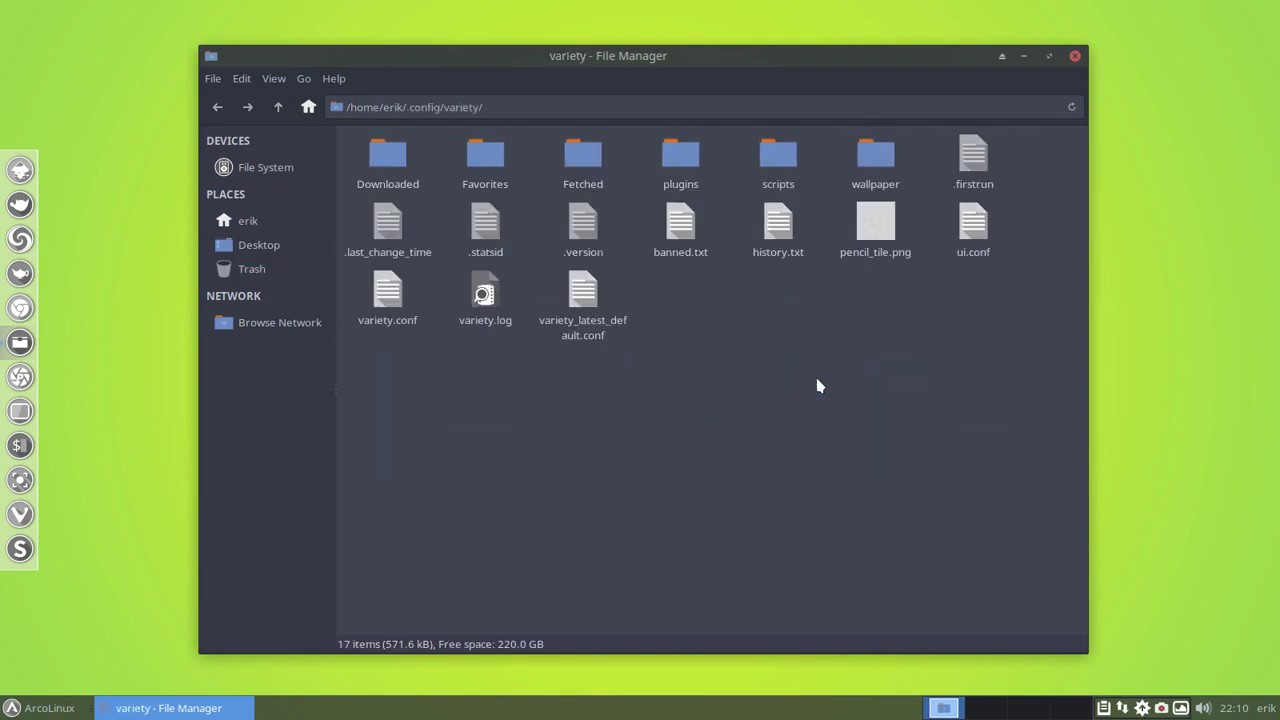
pyautogui.doubleClick(487, 163)
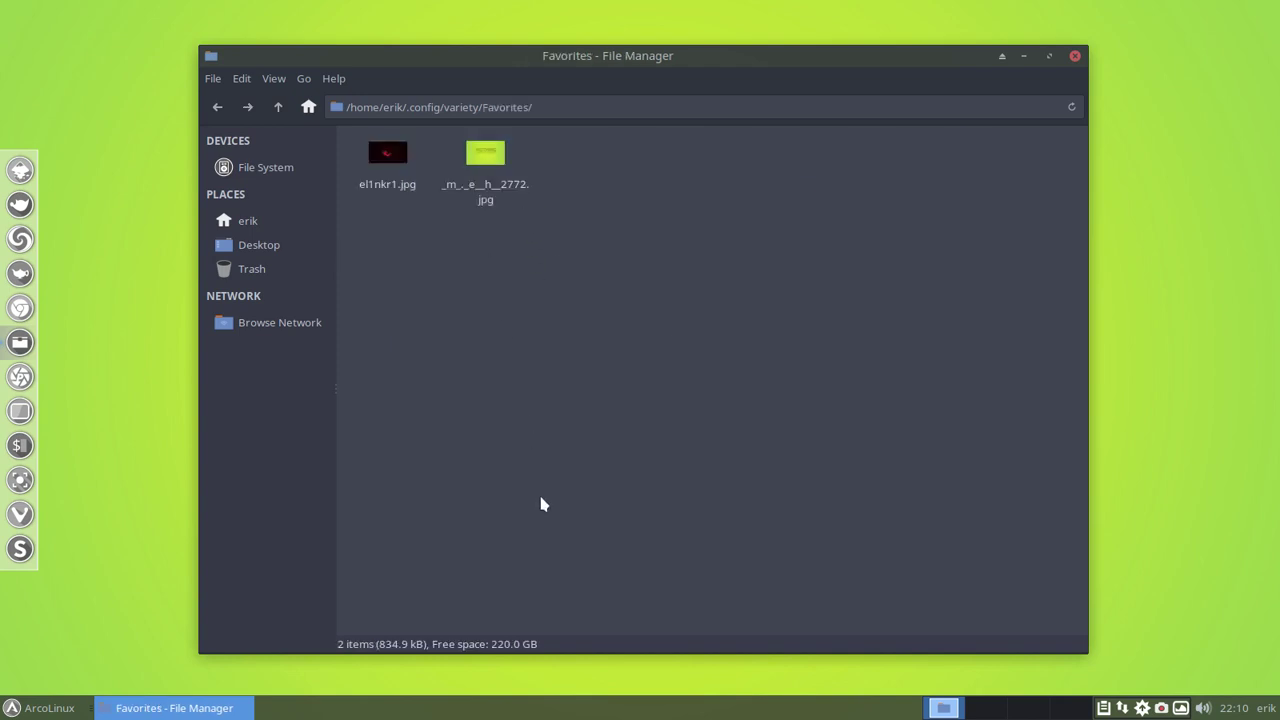
# Check the current wallpaper's file name in Variety and copy _m_._e__h__2772.jpg from Favorites to the Desktop folder
pyautogui.click(1179, 709)
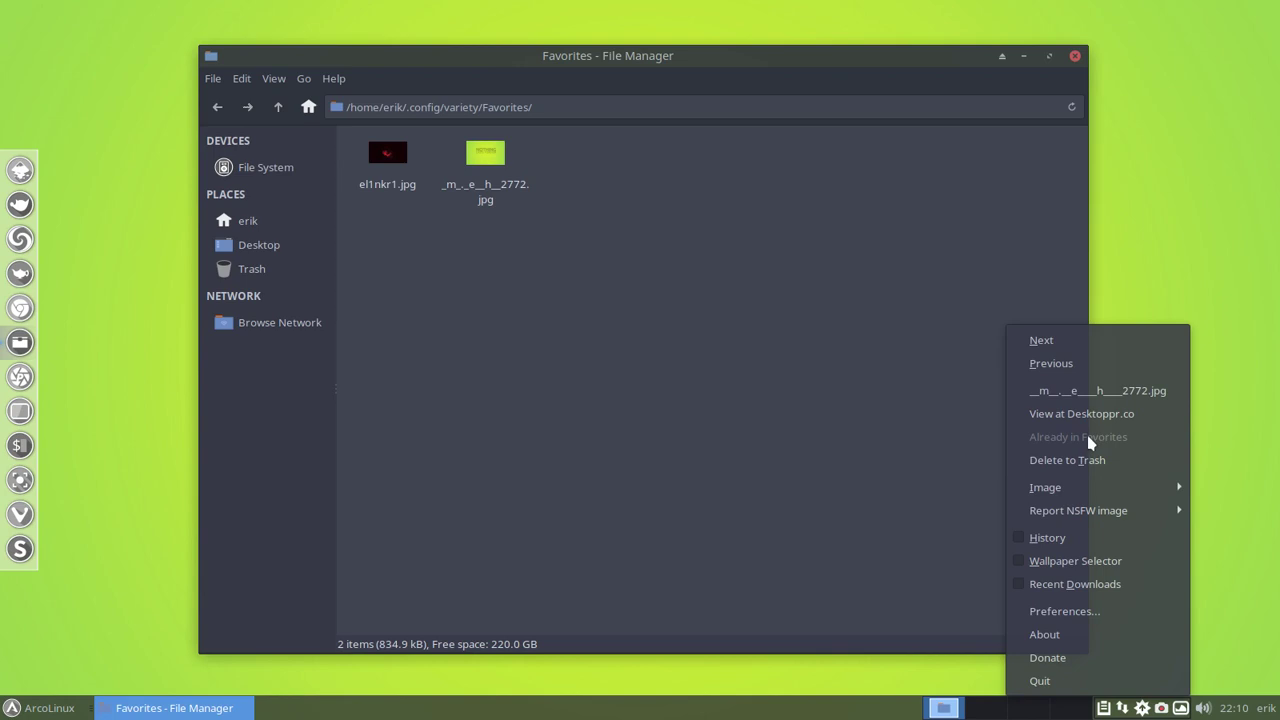
pyautogui.click(551, 276)
pyautogui.click(490, 160)
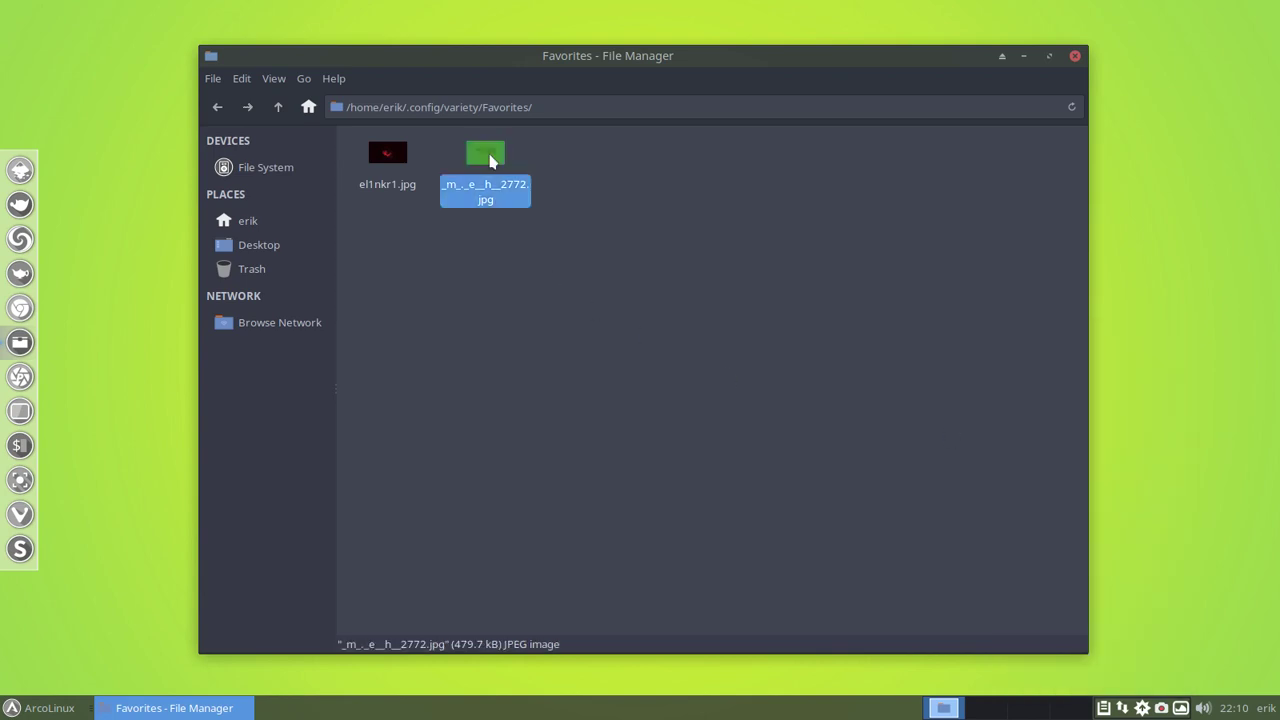
pyautogui.rightClick(490, 160)
pyautogui.click(566, 287)
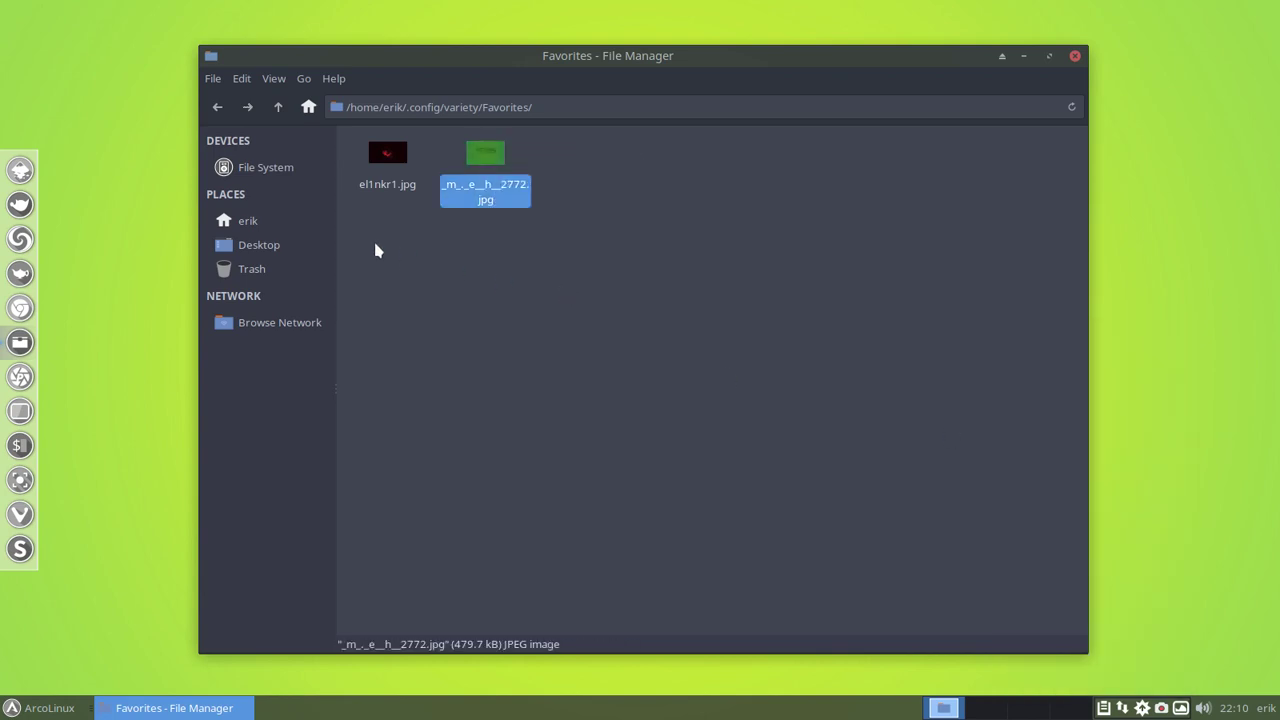
pyautogui.click(272, 244)
pyautogui.rightClick(383, 246)
pyautogui.click(440, 312)
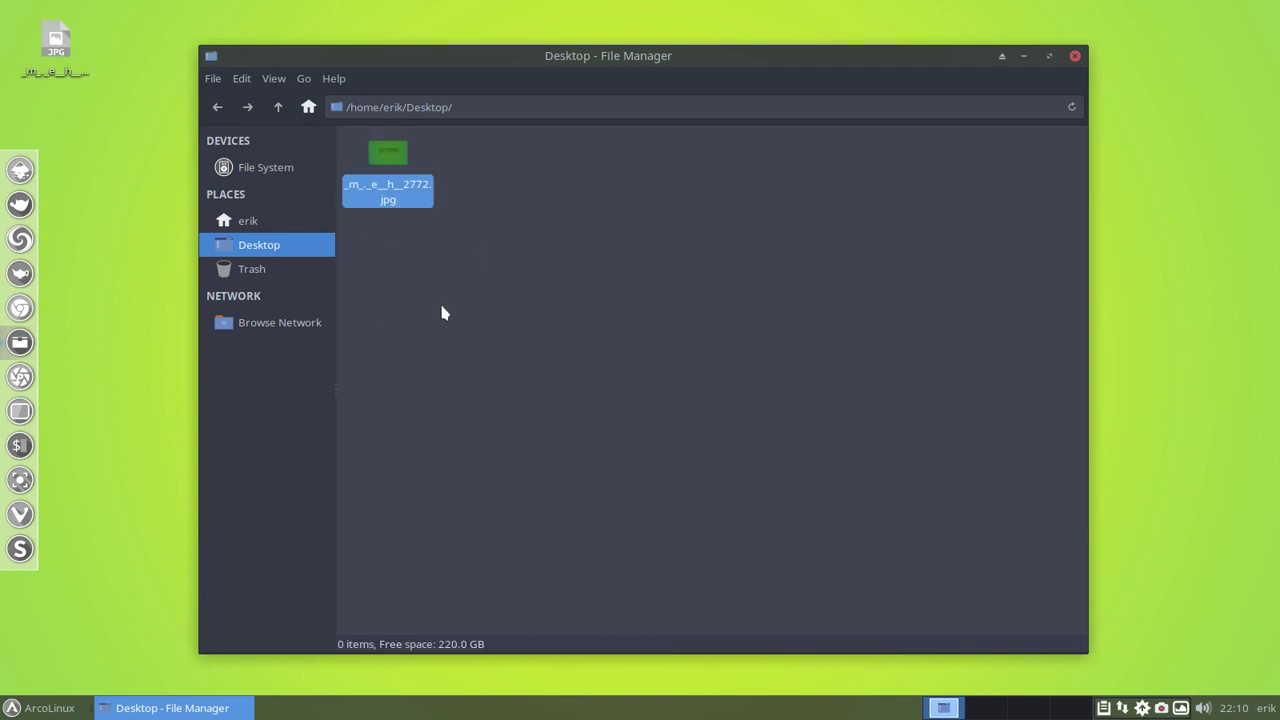
# Rename the copied wallpaper in the Desktop folder as nothing-lasts-forever.jpg
pyautogui.press('F2')
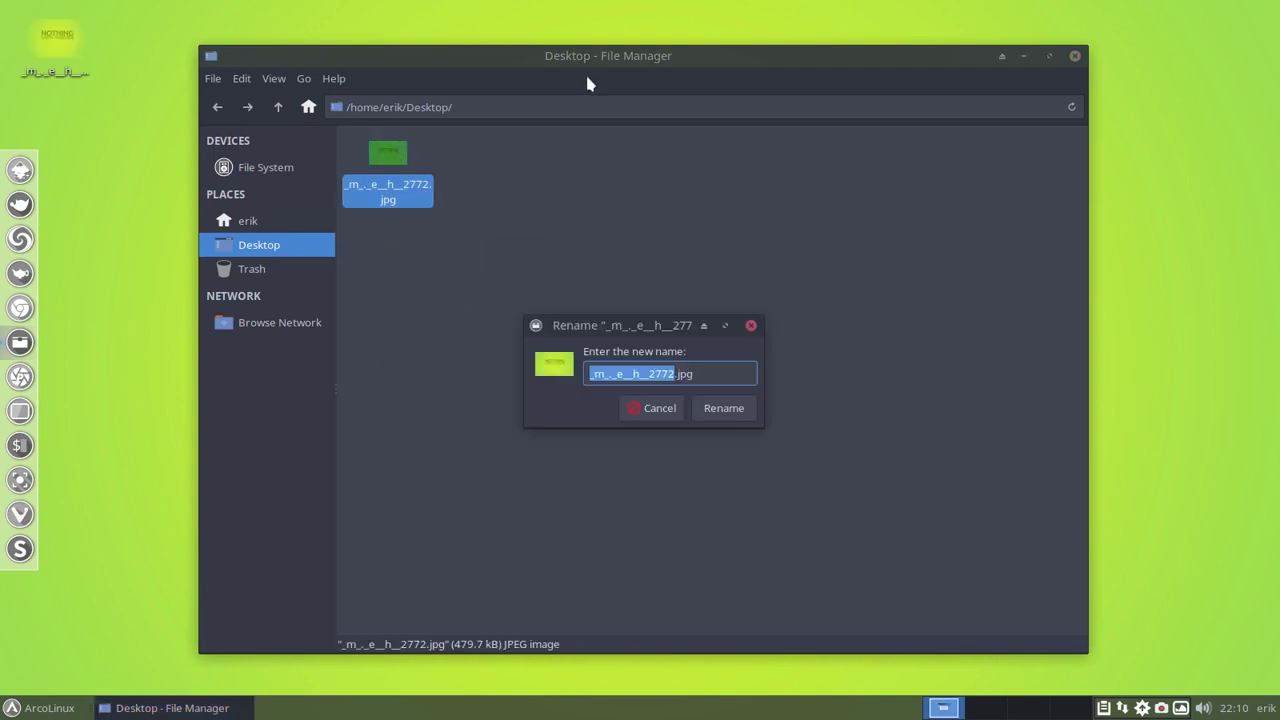
pyautogui.moveTo(622, 70); pyautogui.dragTo(601, 122)
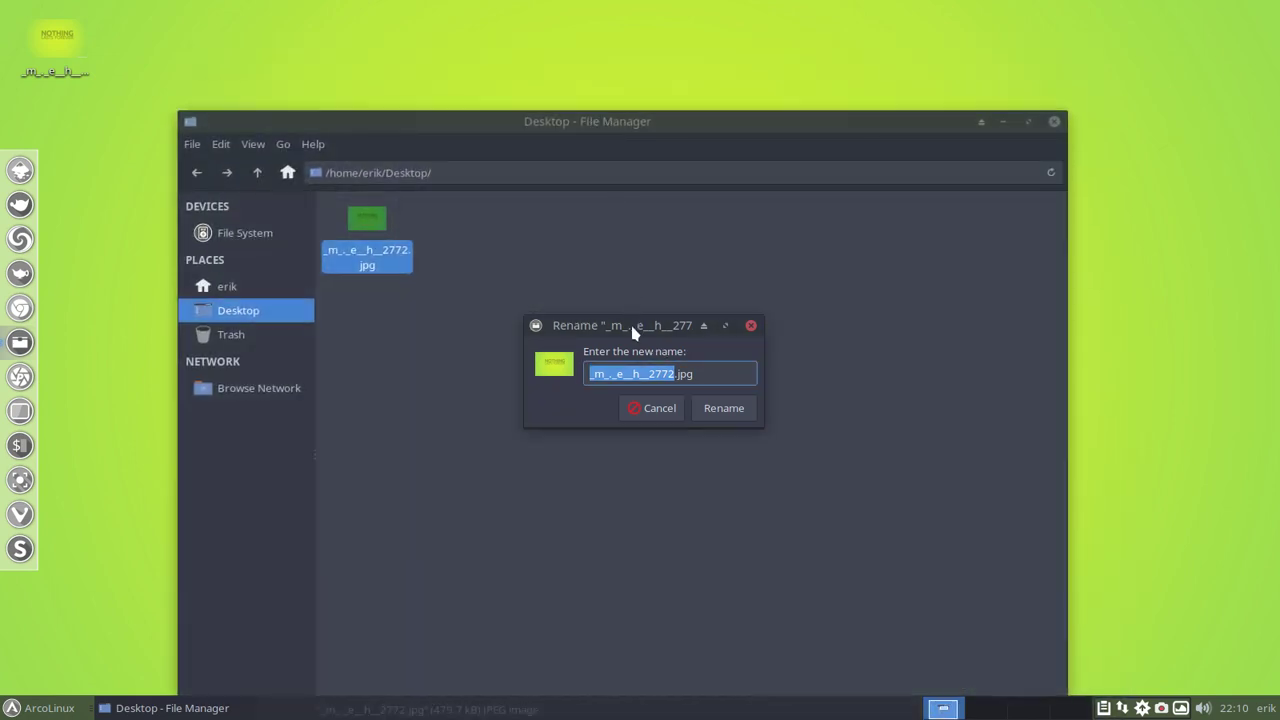
pyautogui.write('nothing-lasts-forever')
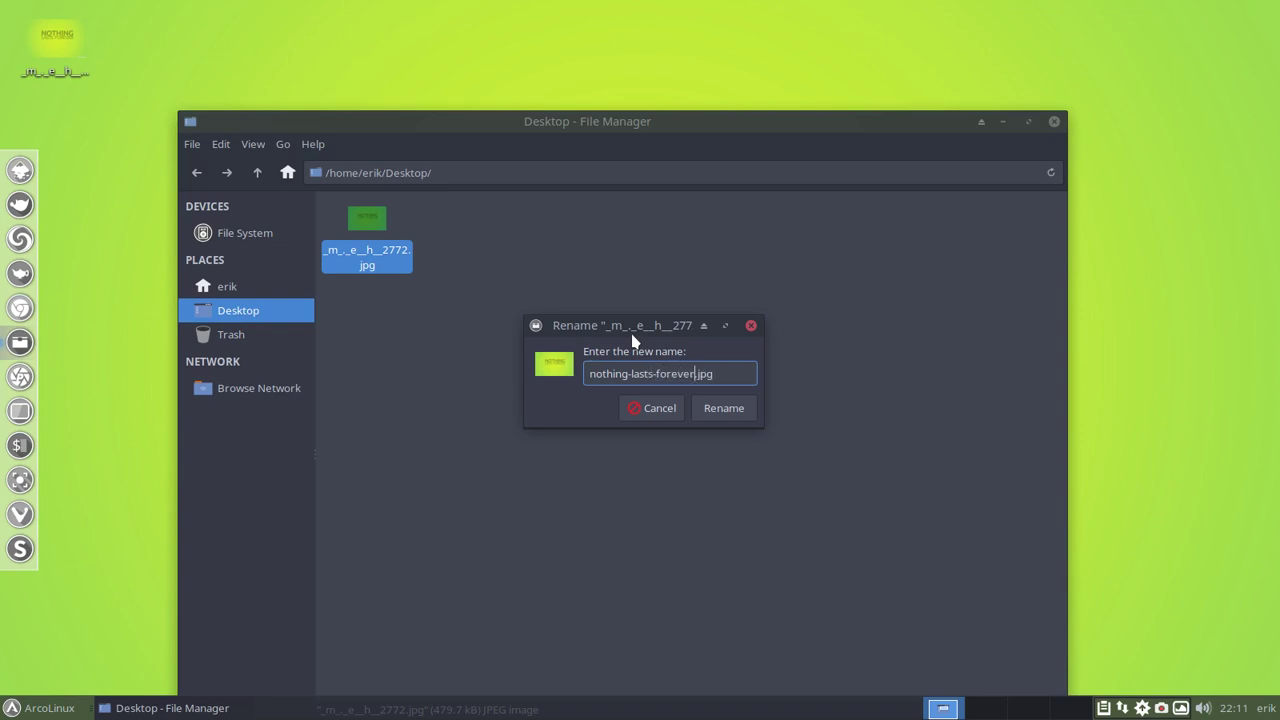
pyautogui.press('Return')
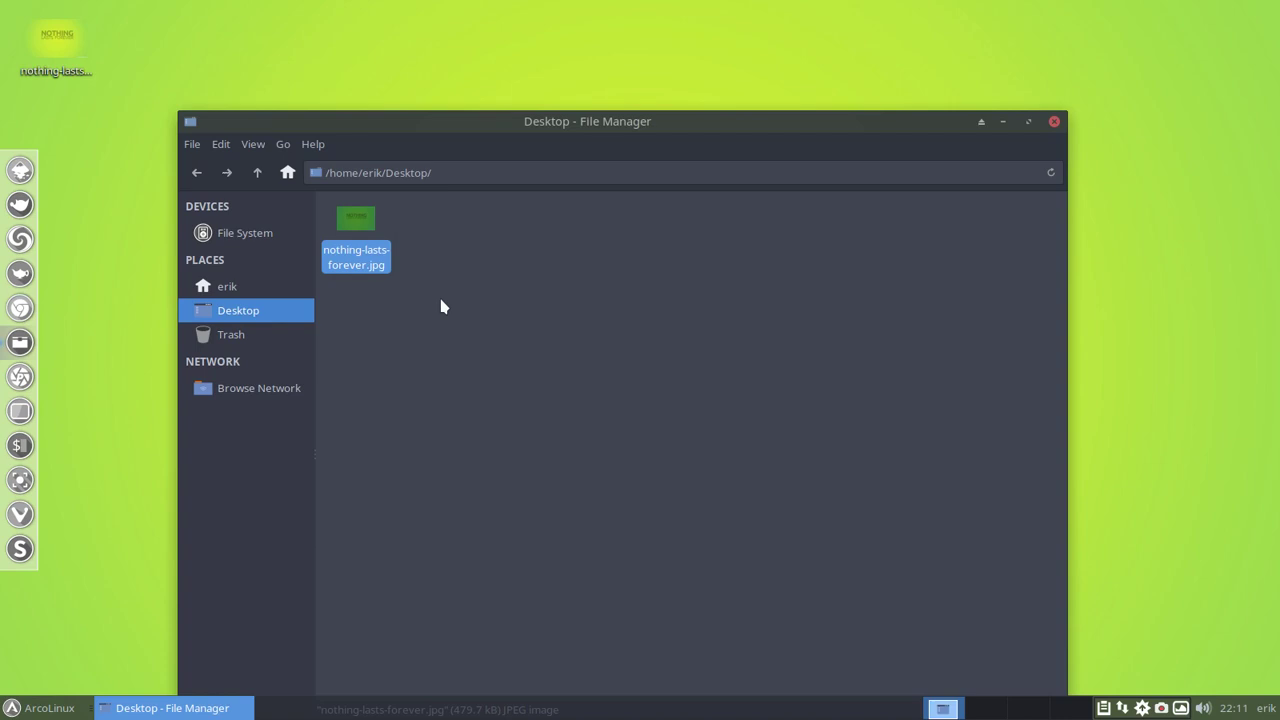
# Open nothing-lasts-forever.jpg in the GNU Image Manipulation Program (GIMP)
pyautogui.moveTo(596, 121)
pyautogui.mouseDown()
pyautogui.moveTo(610, 477)
pyautogui.moveTo(597, 134)
pyautogui.mouseUp()
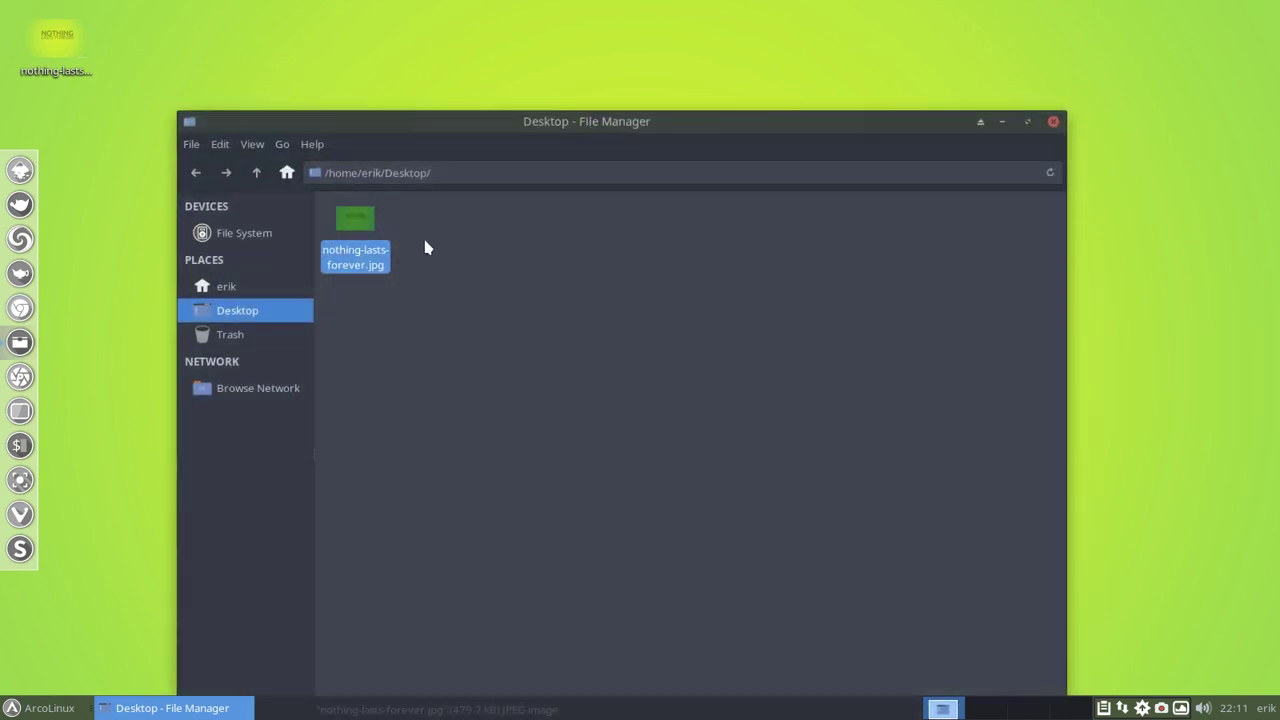
pyautogui.rightClick(350, 238)
pyautogui.moveTo(423, 258)
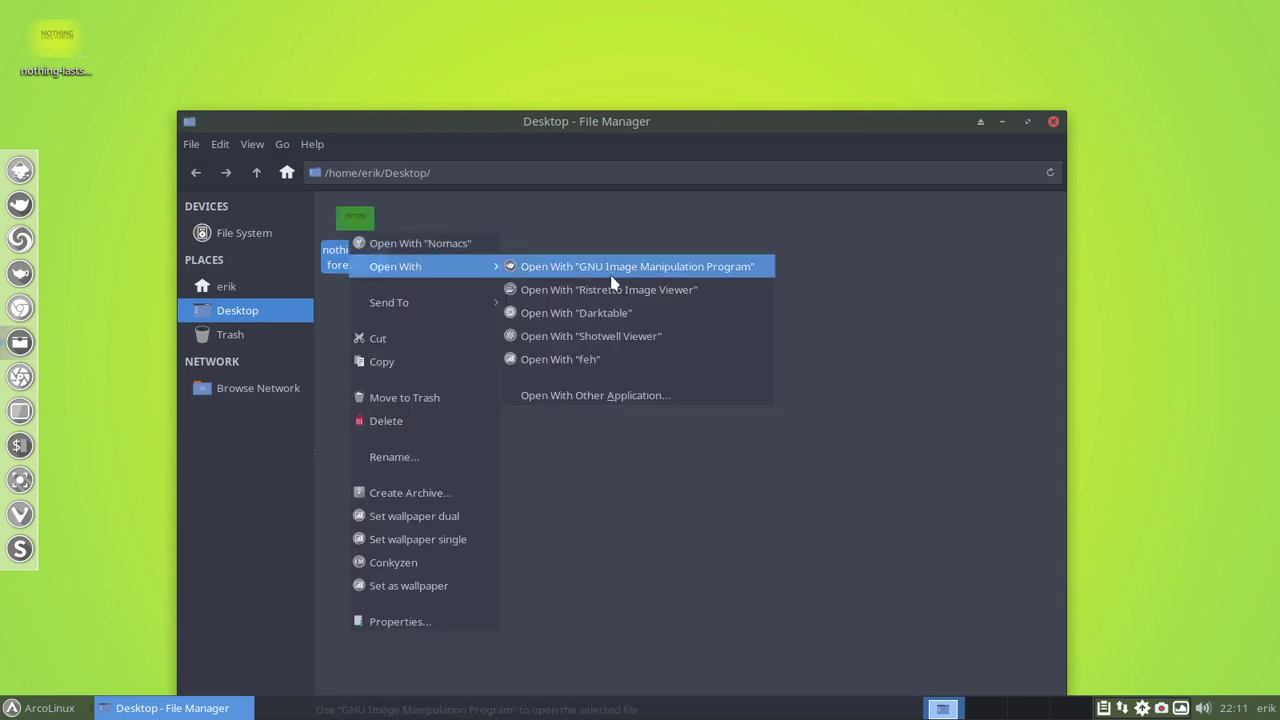
pyautogui.click(615, 268)
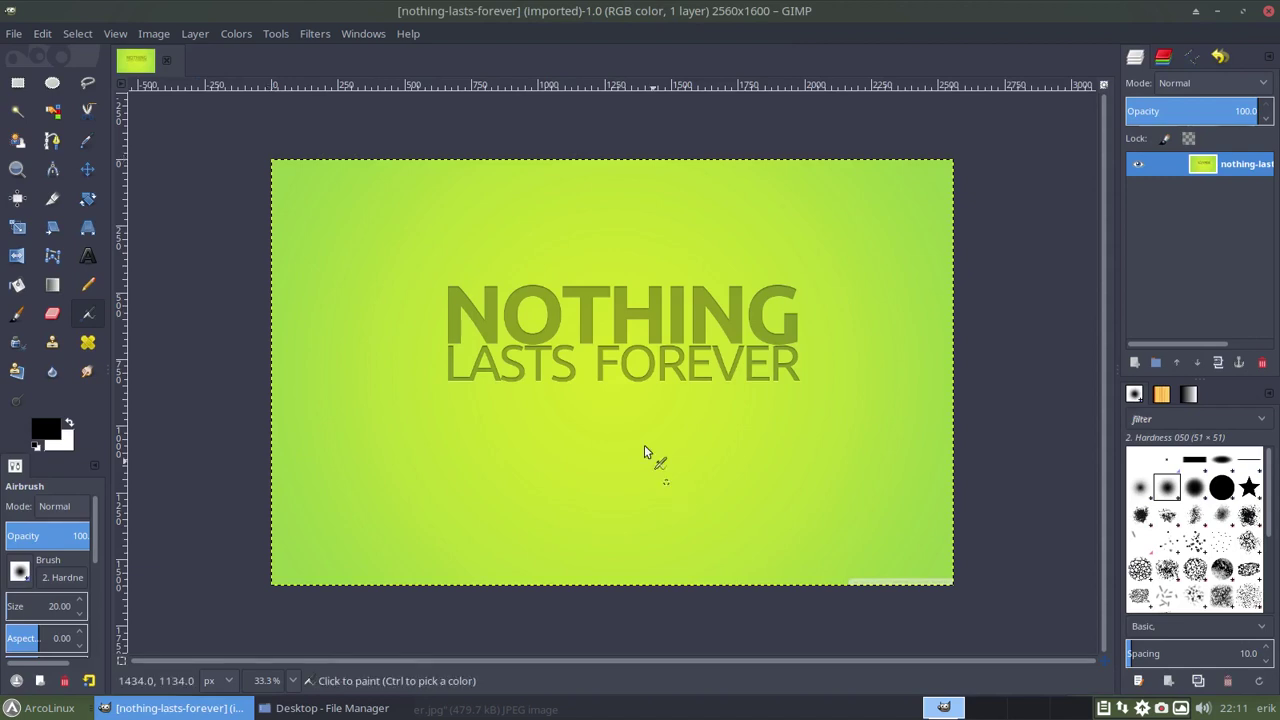
# Check the Single-Window Mode setting without changing it
pyautogui.click(410, 34)
pyautogui.moveTo(363, 34)
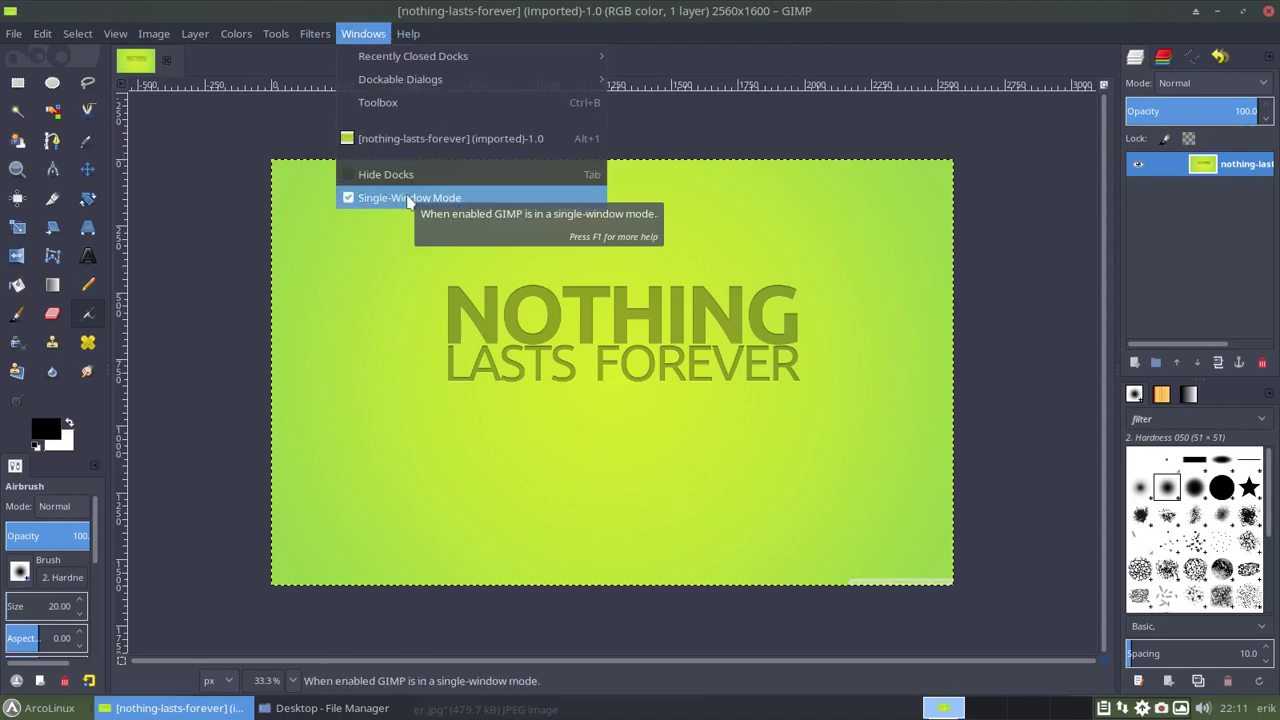
pyautogui.click(1018, 414)
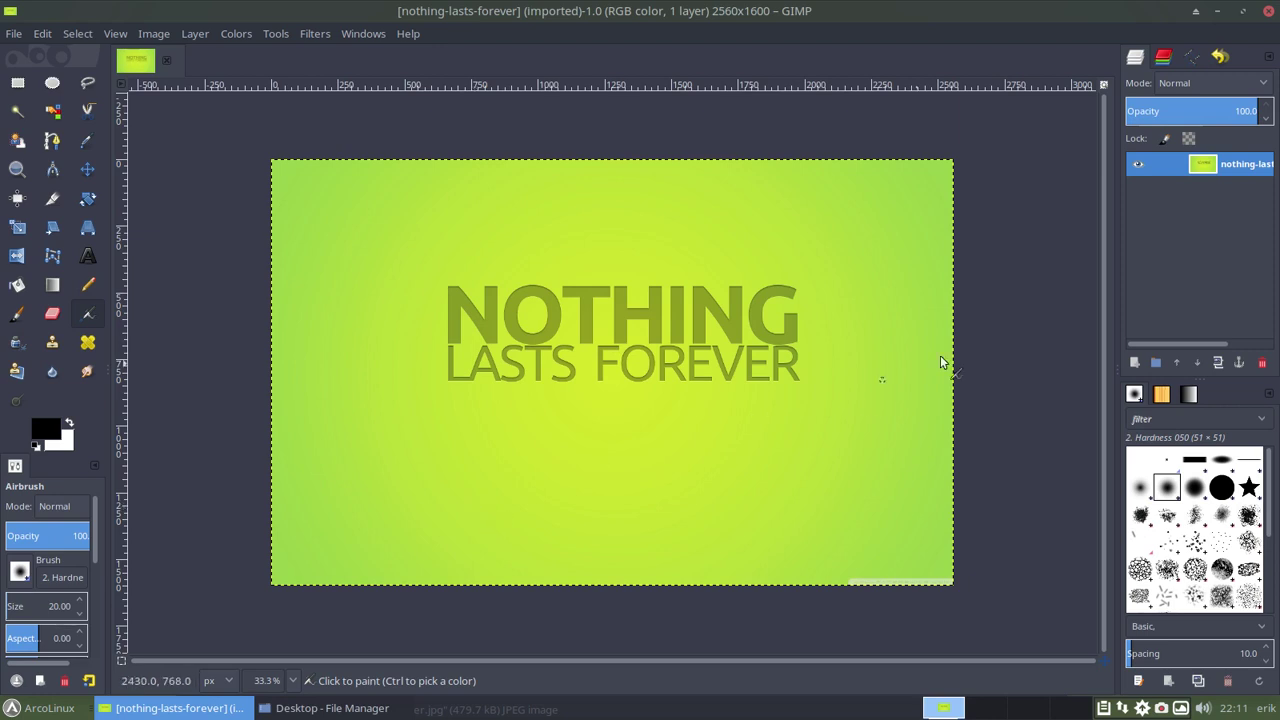
# Add a transparent 2560 × 1600 px layer above the wallpaper image and bucket-fill it with black
pyautogui.click(1134, 363)
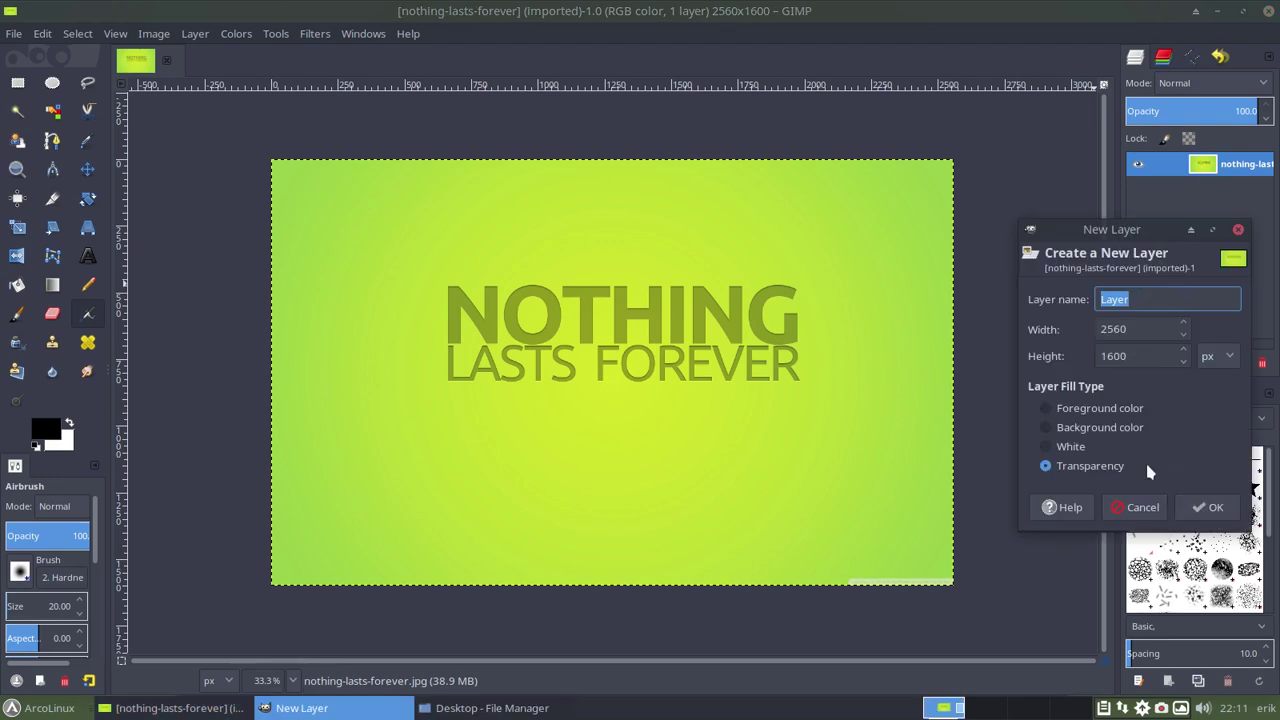
pyautogui.click(1205, 508)
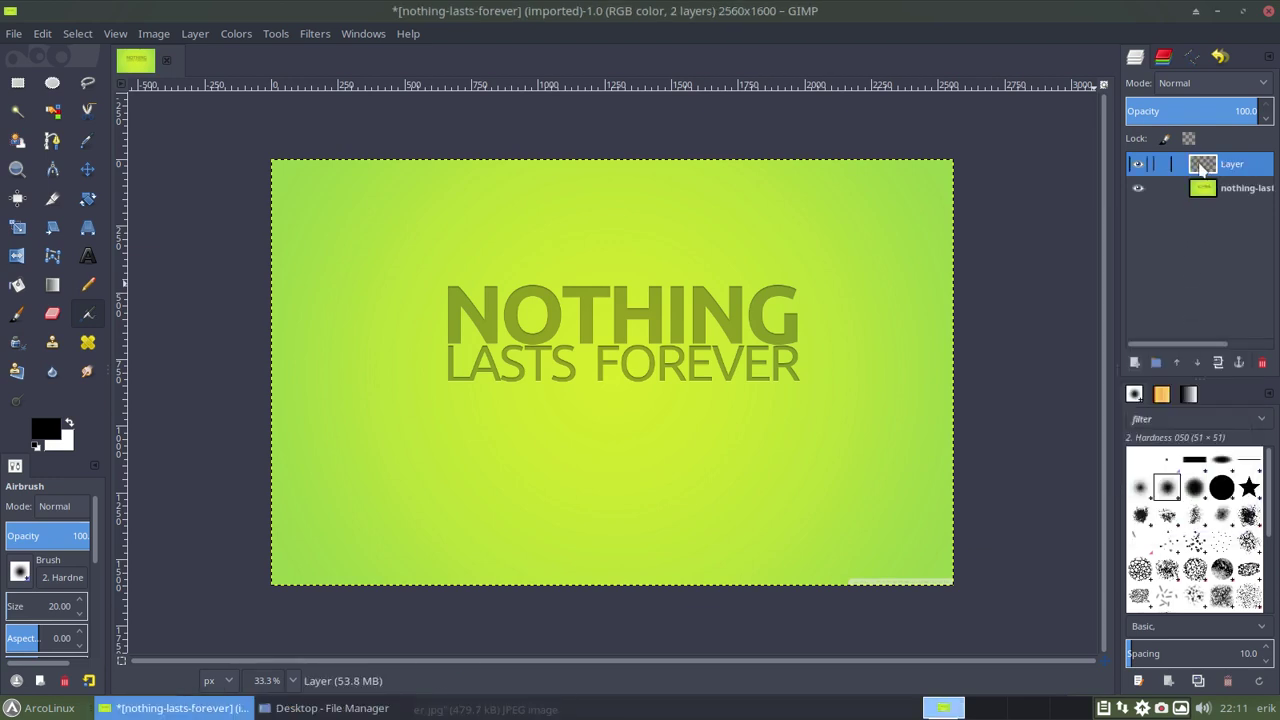
pyautogui.click(17, 285)
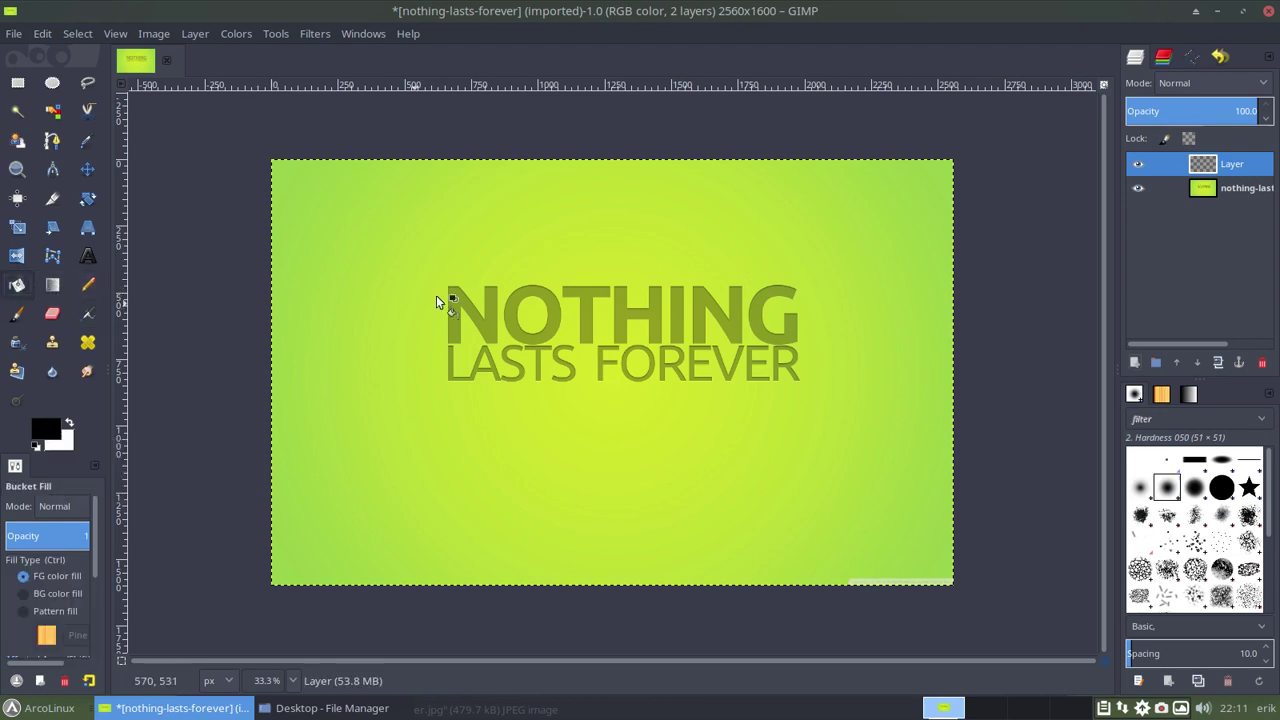
pyautogui.click(652, 242)
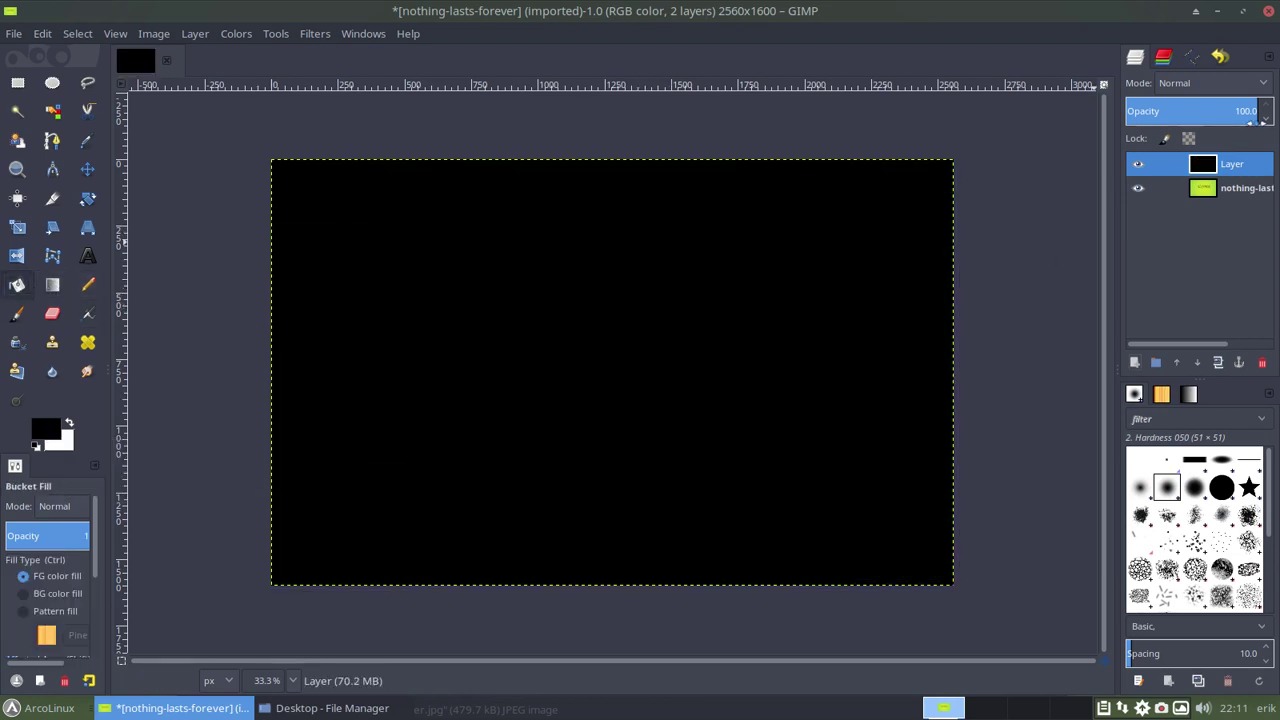
# Set the black layer's opacity to 72
pyautogui.scroll(-13, 1264, 120)
pyautogui.scroll(-9, 1264, 120)
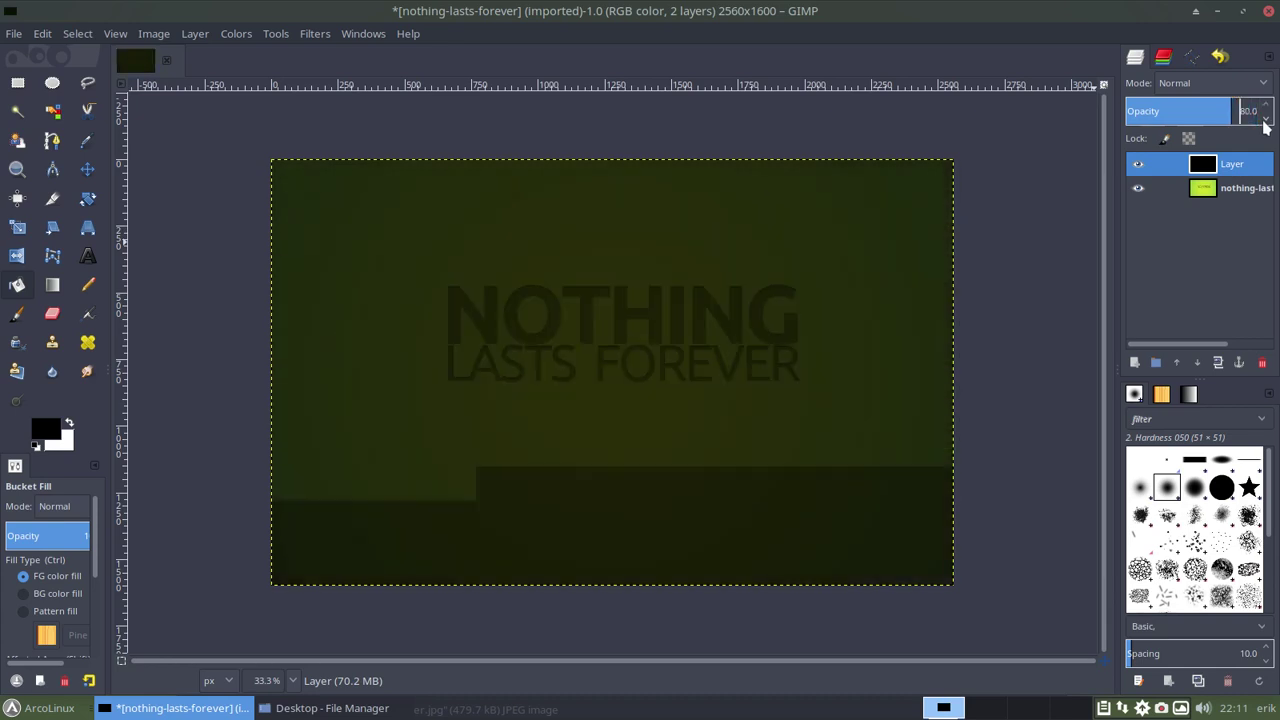
pyautogui.scroll(-2, 1264, 120)
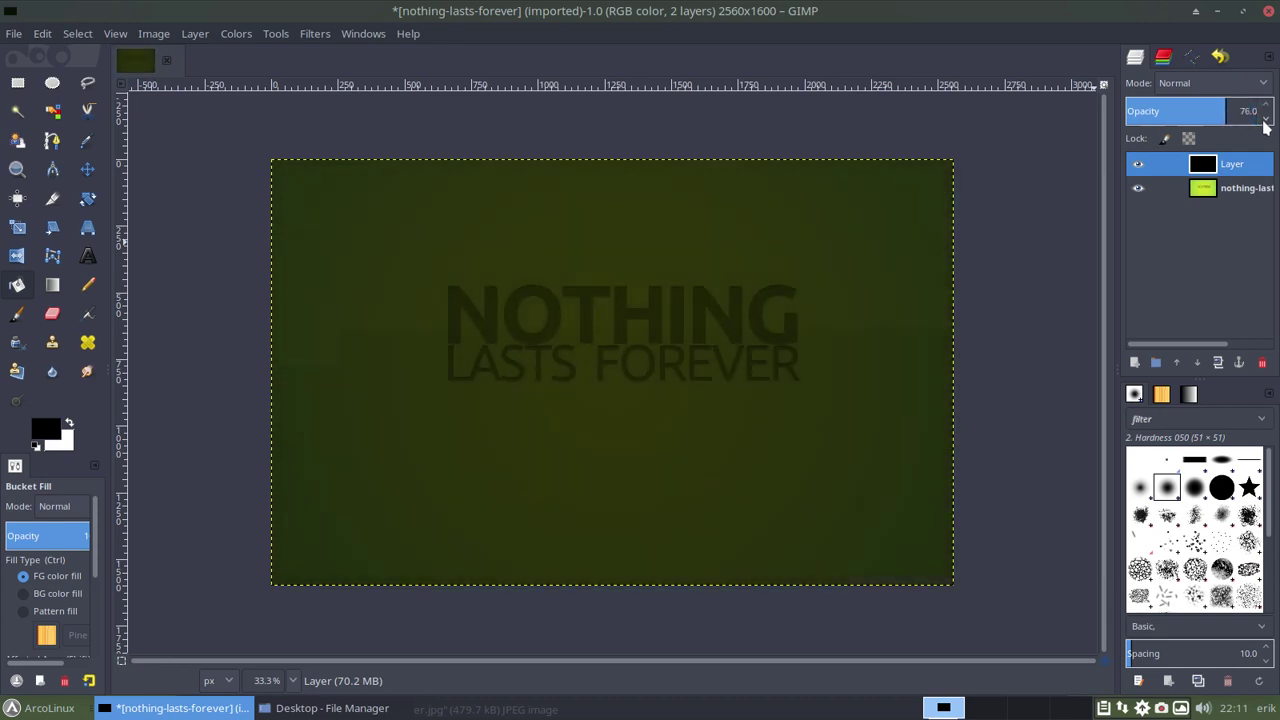
pyautogui.scroll(-4, 1264, 120)
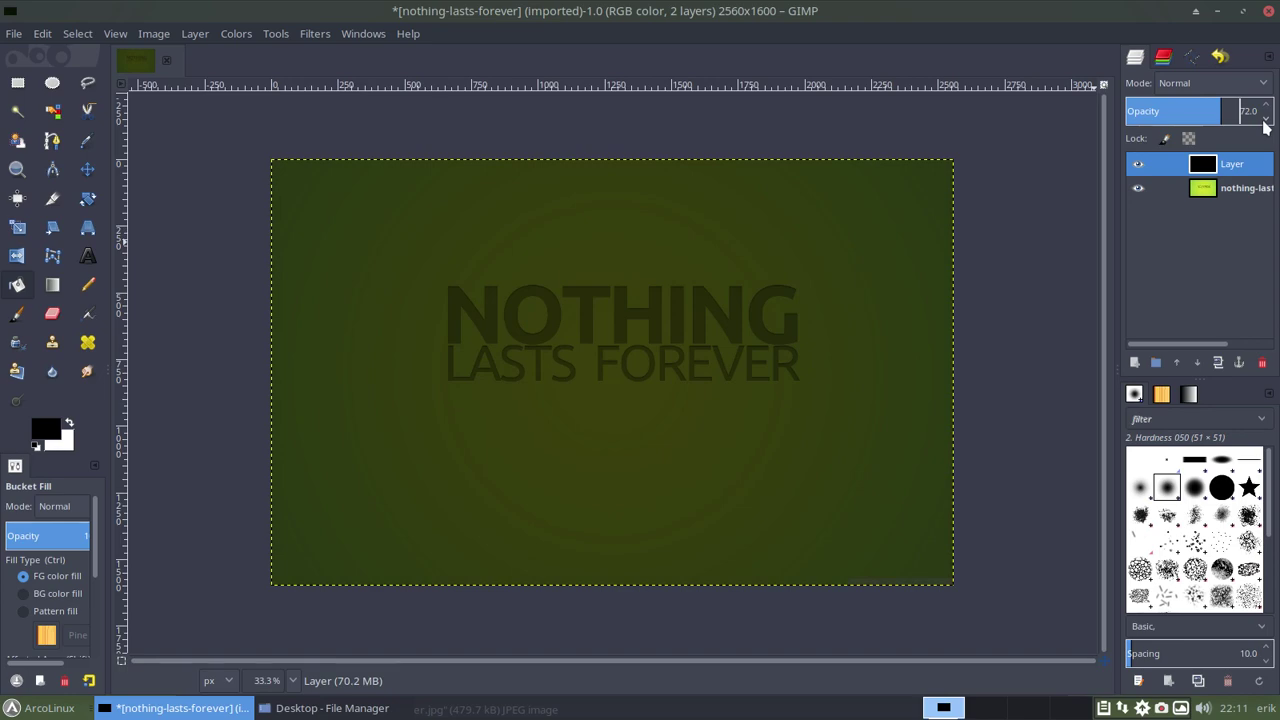
# Compare the darkened image with the desktop wallpaper, minimising the file manager, and hide and reshow the black layer
pyautogui.click(1217, 10)
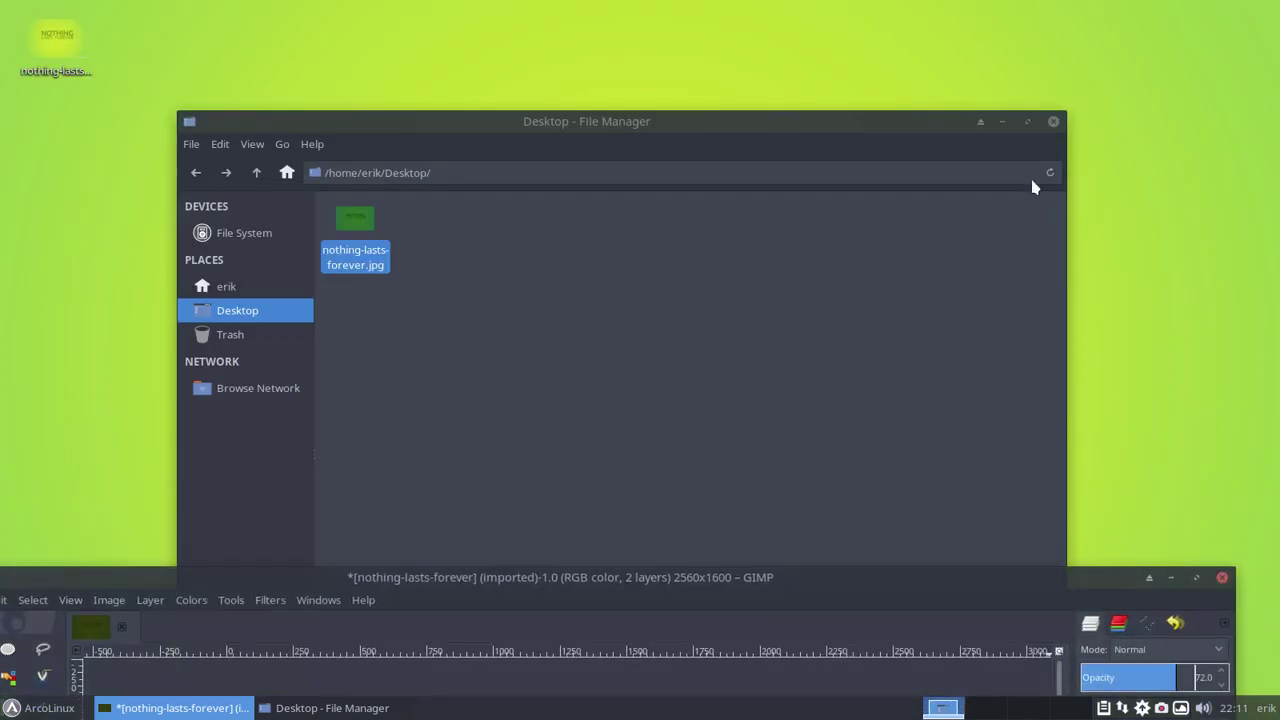
pyautogui.click(1002, 121)
pyautogui.moveTo(827, 580); pyautogui.dragTo(846, 26)
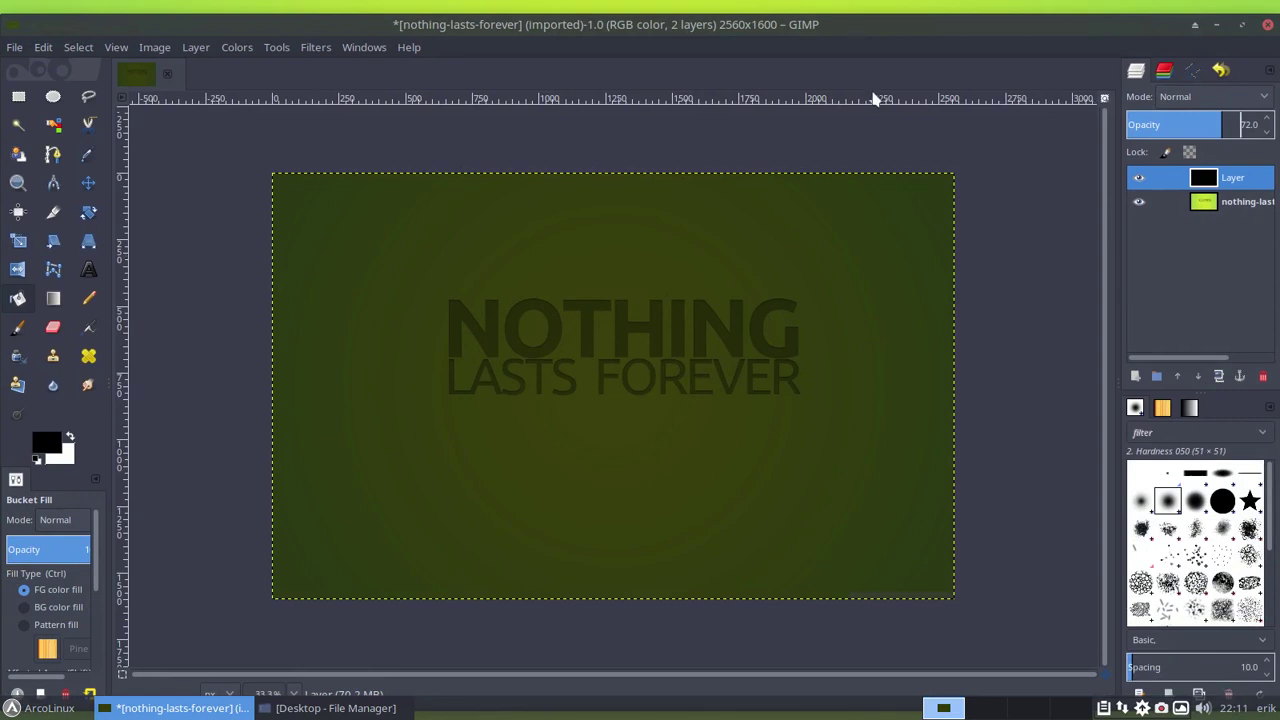
pyautogui.click(1142, 178)
pyautogui.click(1142, 178)
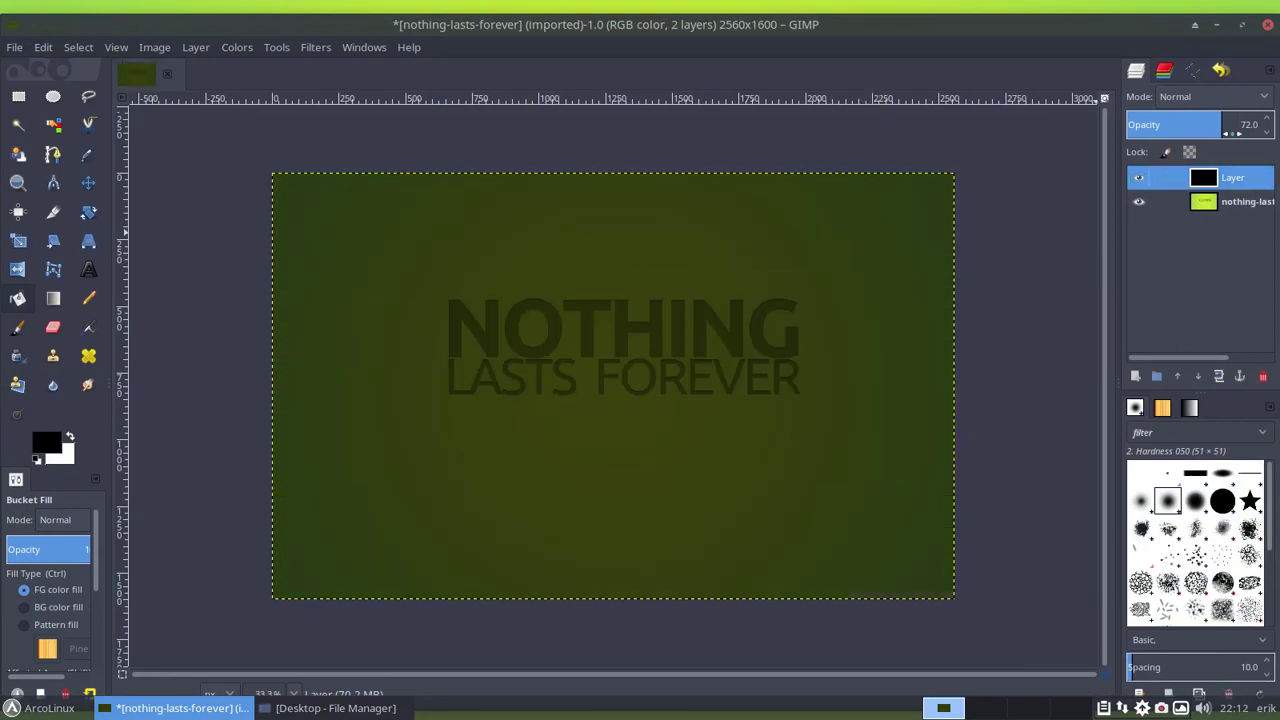
# Try the black layer's blend modes one after another, from Dissolve through Value, and return the mode to Normal
pyautogui.click(1250, 100)
pyautogui.click(1249, 120)
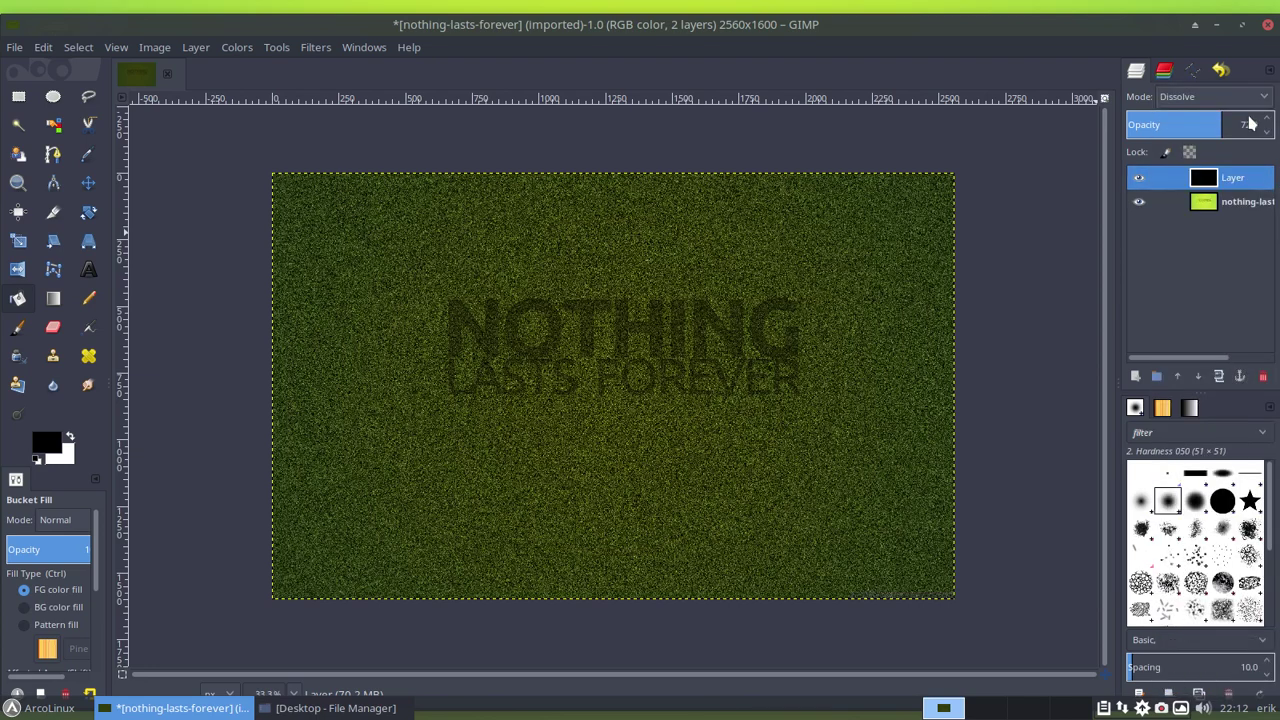
pyautogui.press('Down')
pyautogui.press('Down')
pyautogui.press('Down')
pyautogui.press('Down')
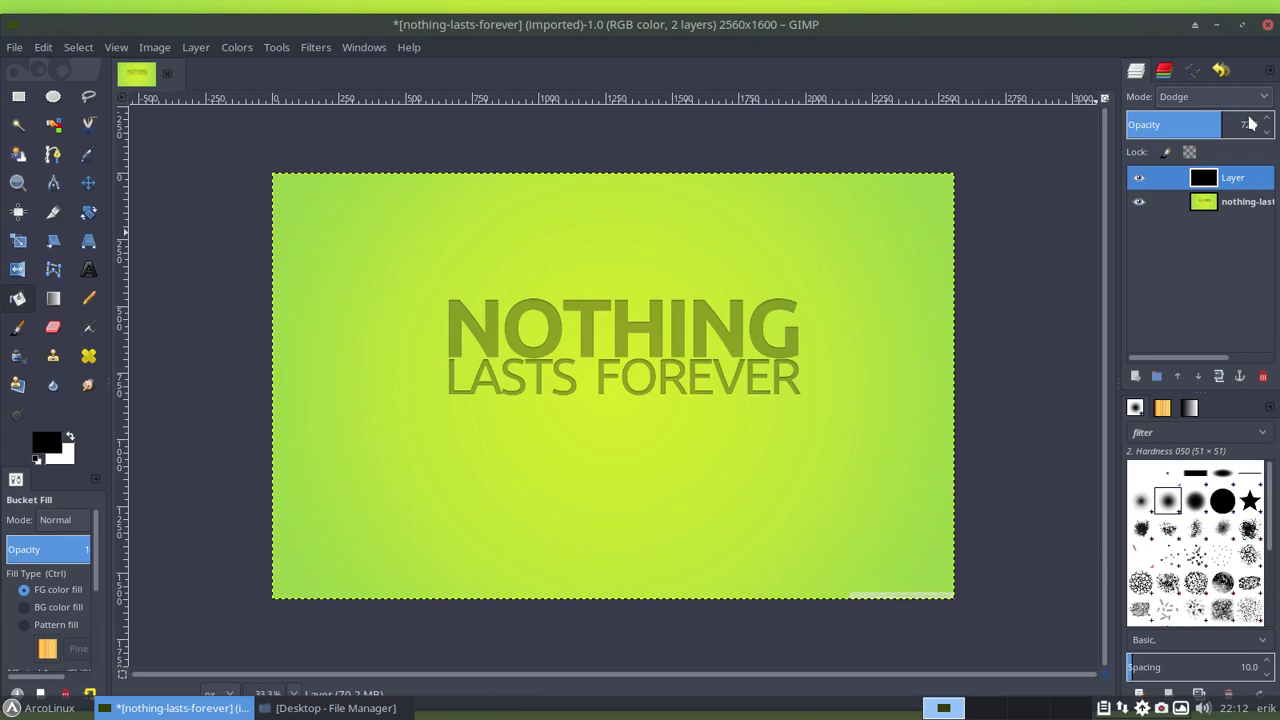
pyautogui.press('Down')
pyautogui.press('Down')
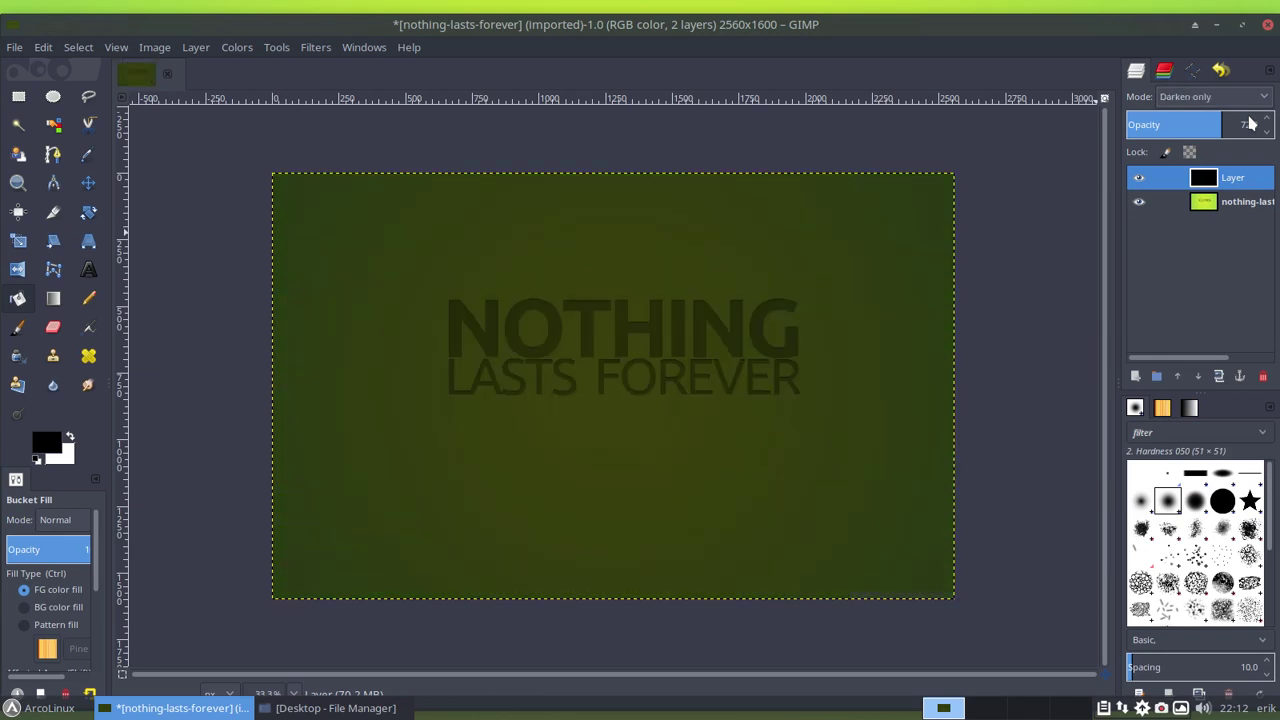
pyautogui.press('Down')
pyautogui.press('Down')
pyautogui.press('Down')
pyautogui.press('Down')
pyautogui.press('Down')
pyautogui.press('Down')
pyautogui.press('Down')
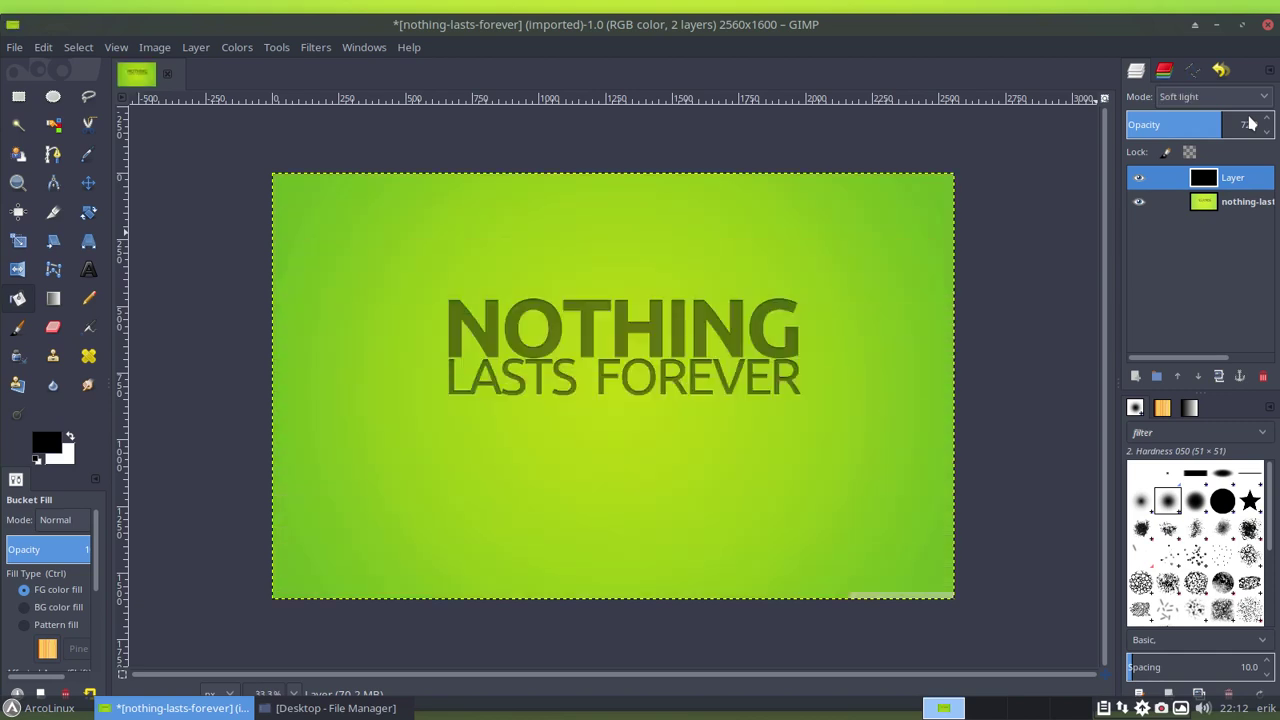
pyautogui.press('Down')
pyautogui.press('Down')
pyautogui.press('Down')
pyautogui.press('Down')
pyautogui.press('Down')
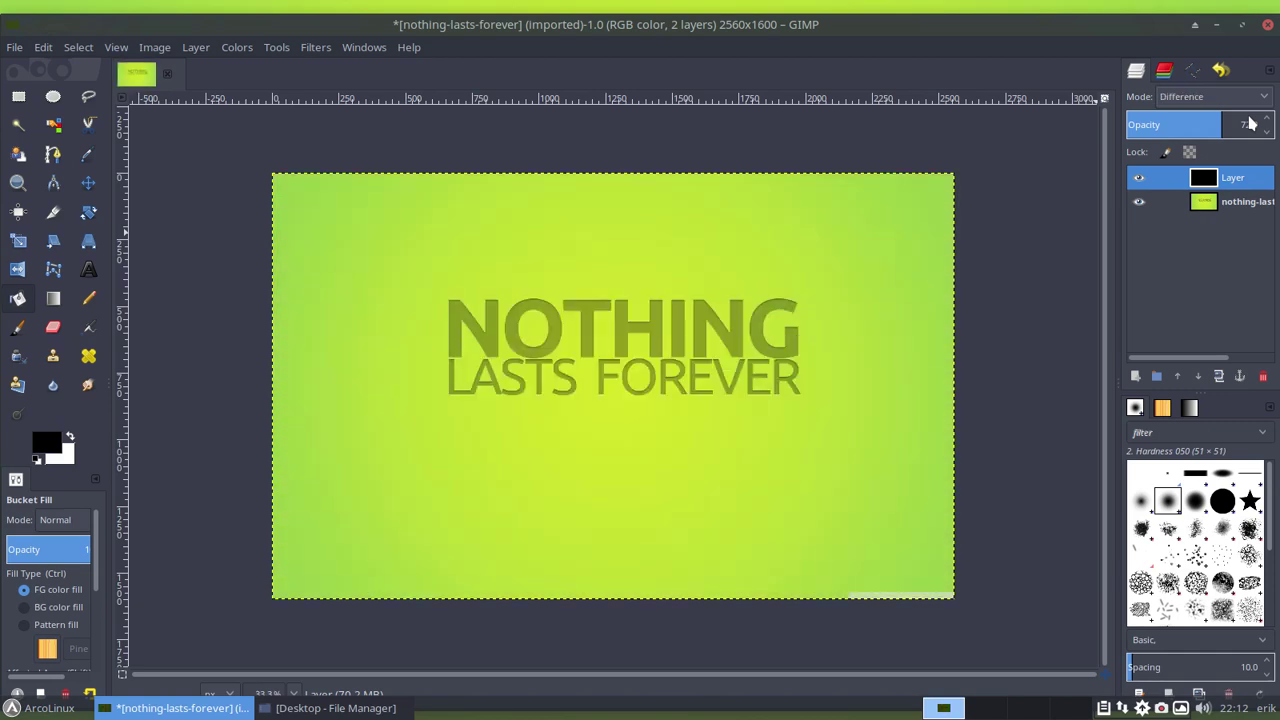
pyautogui.press('Down')
pyautogui.press('Down')
pyautogui.press('Down')
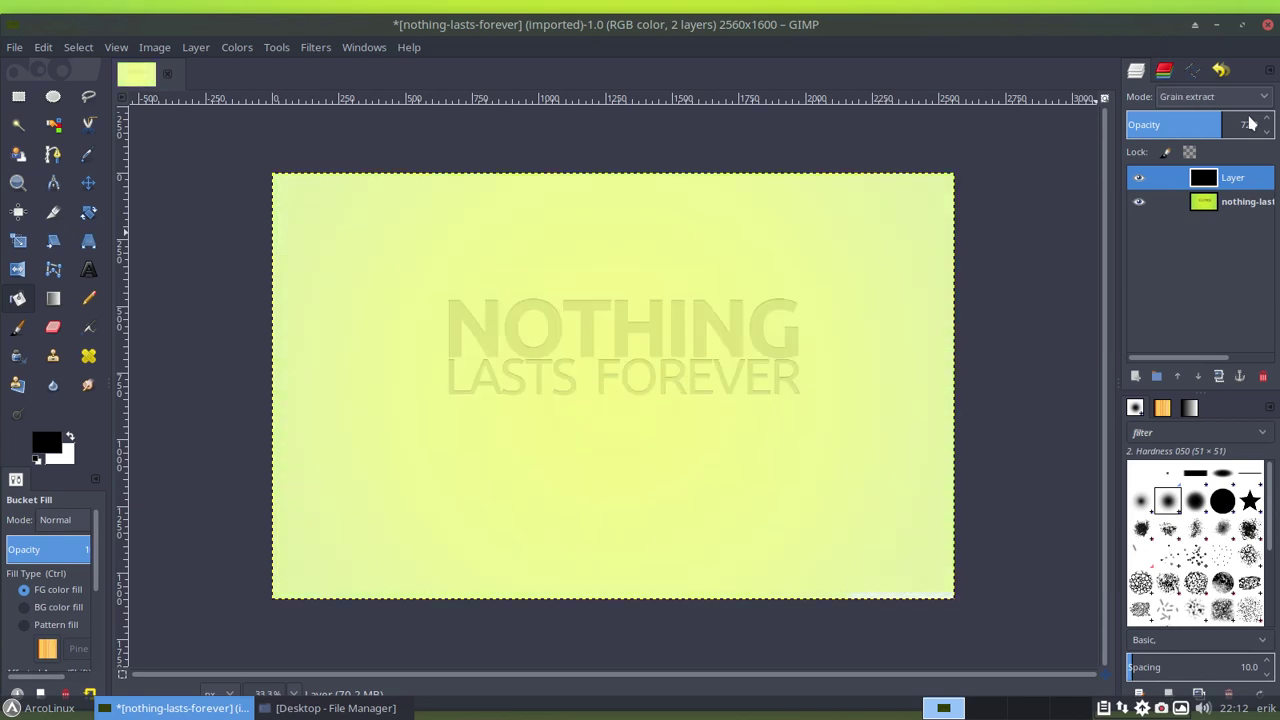
pyautogui.press('Down')
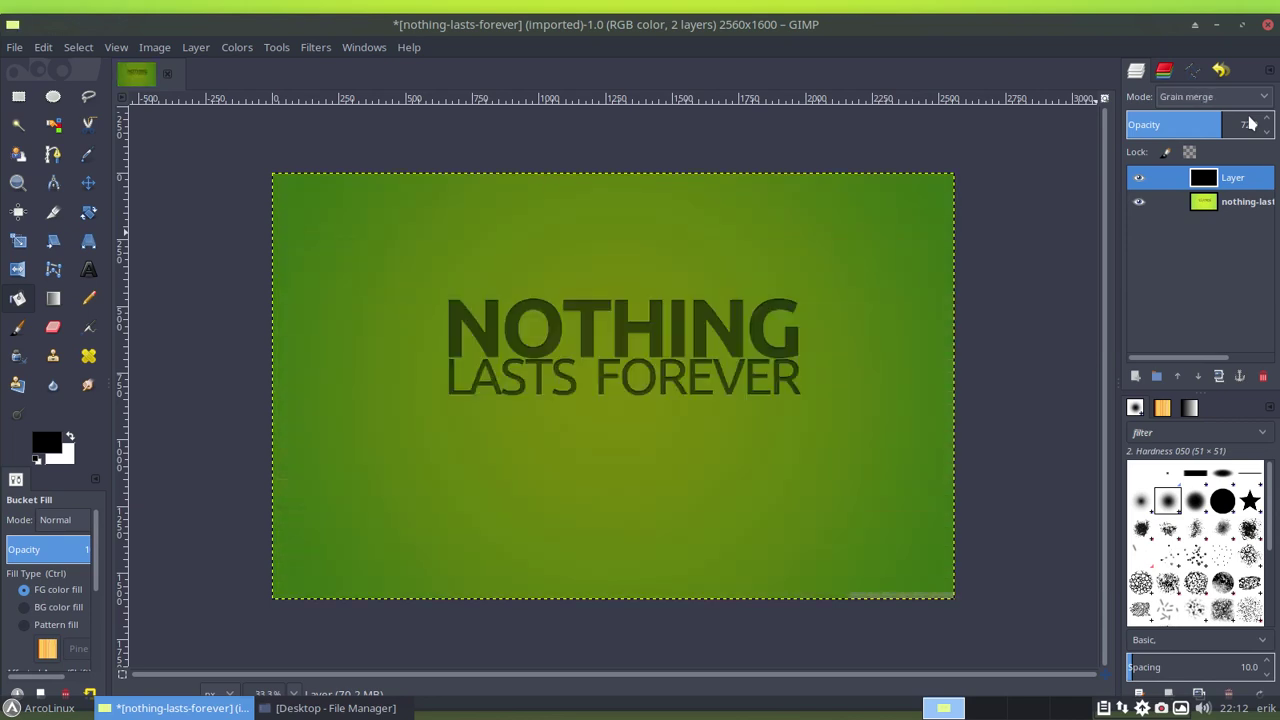
pyautogui.press('Down')
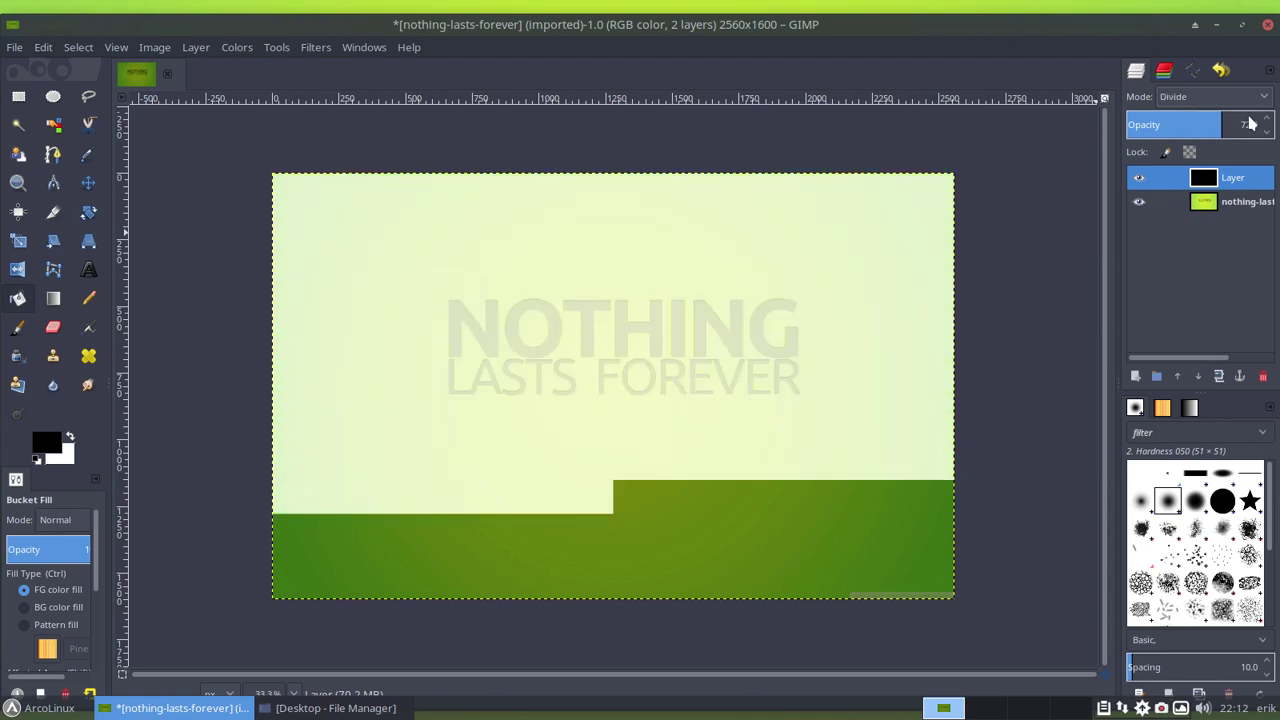
pyautogui.press('Down')
pyautogui.press('Down')
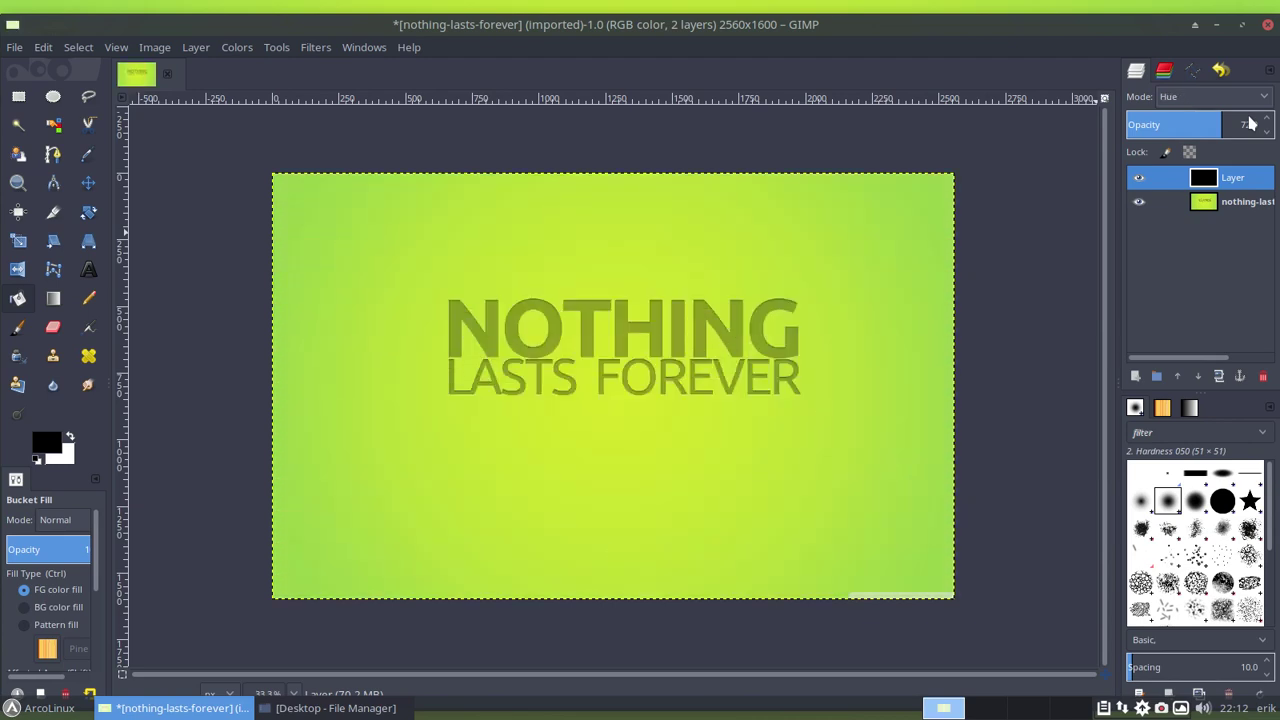
pyautogui.press('Down')
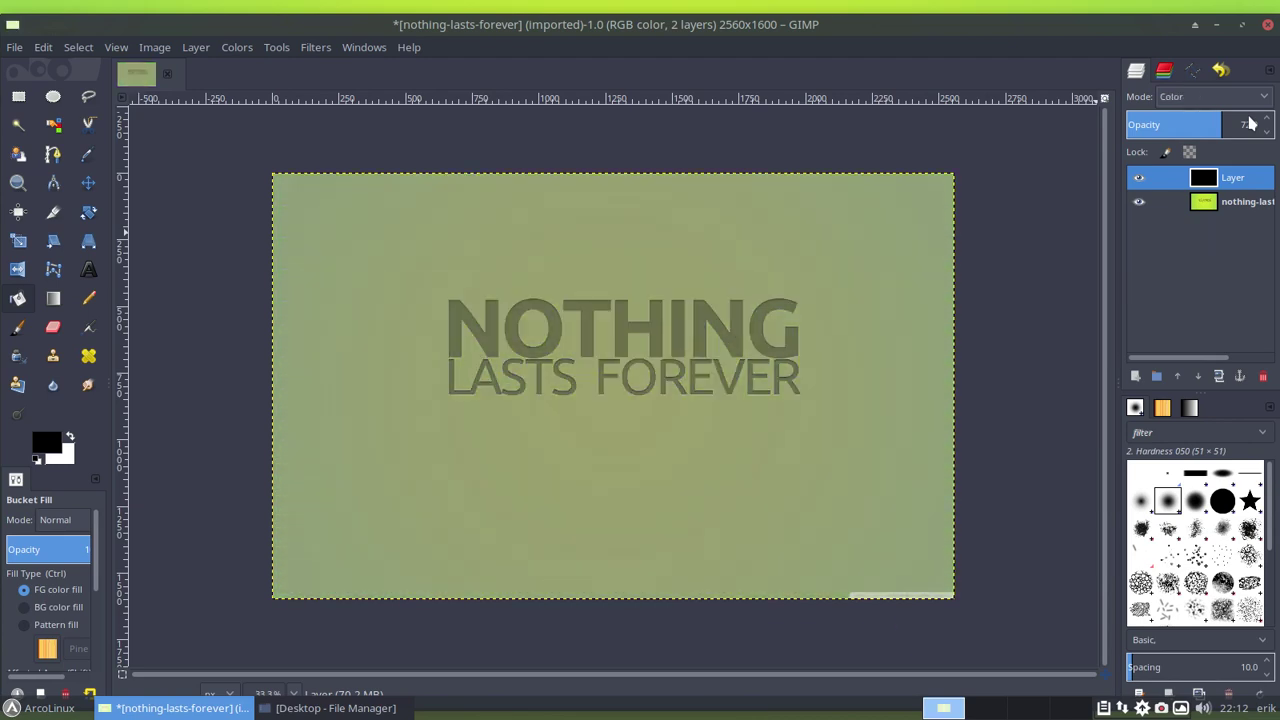
pyautogui.press('Down')
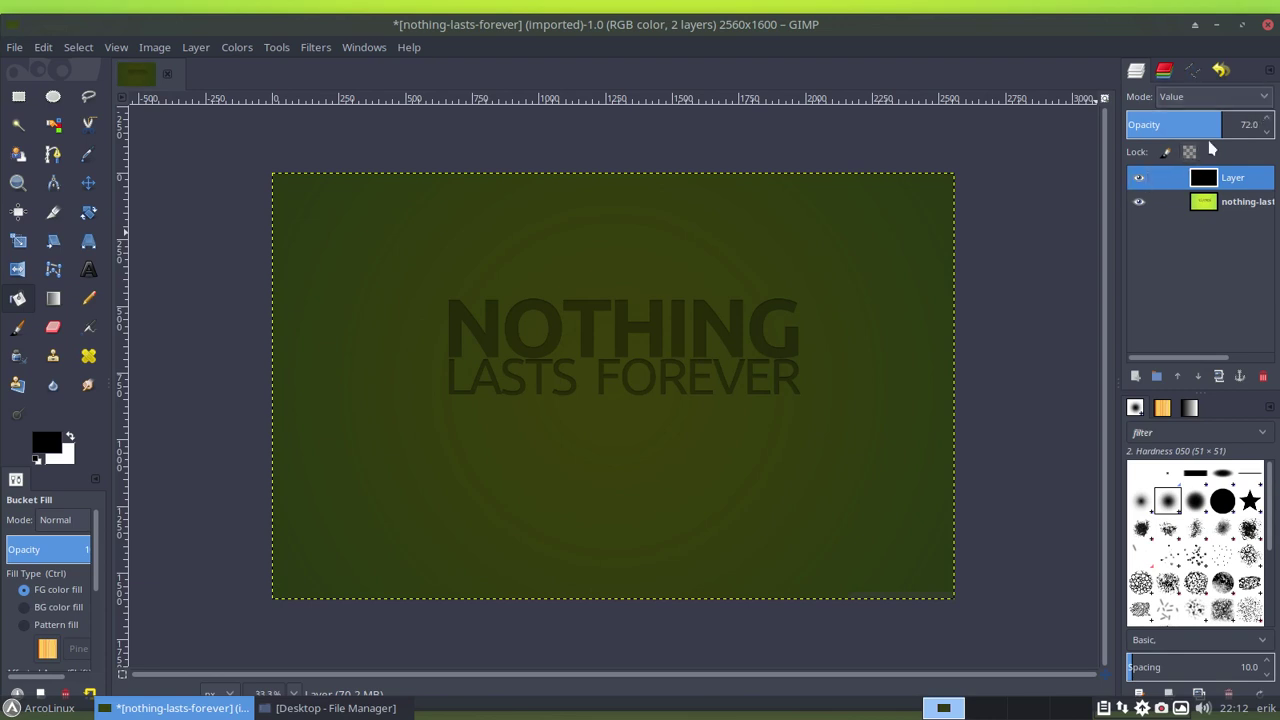
pyautogui.click(1265, 97)
pyautogui.scroll(5, 1186, 120)
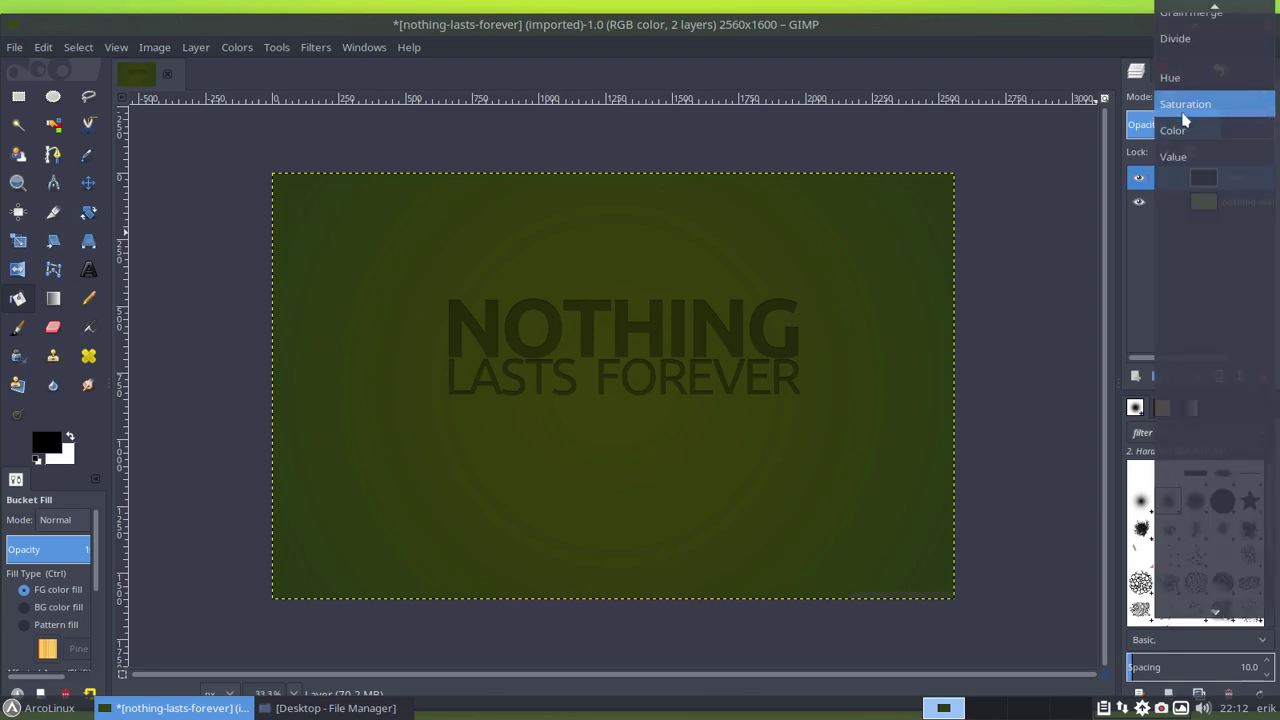
pyautogui.scroll(4, 1186, 110)
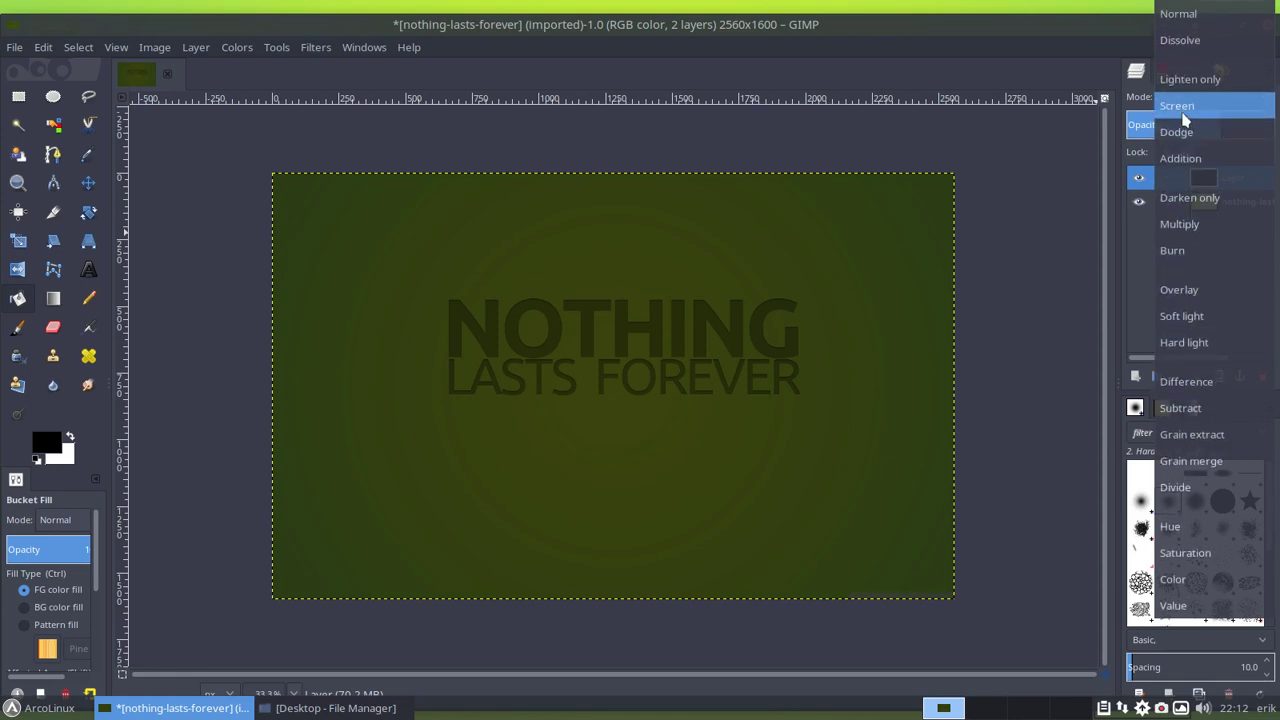
pyautogui.click(1215, 48)
# Hide the black layer so only the wallpaper image shows
pyautogui.click(1138, 177)
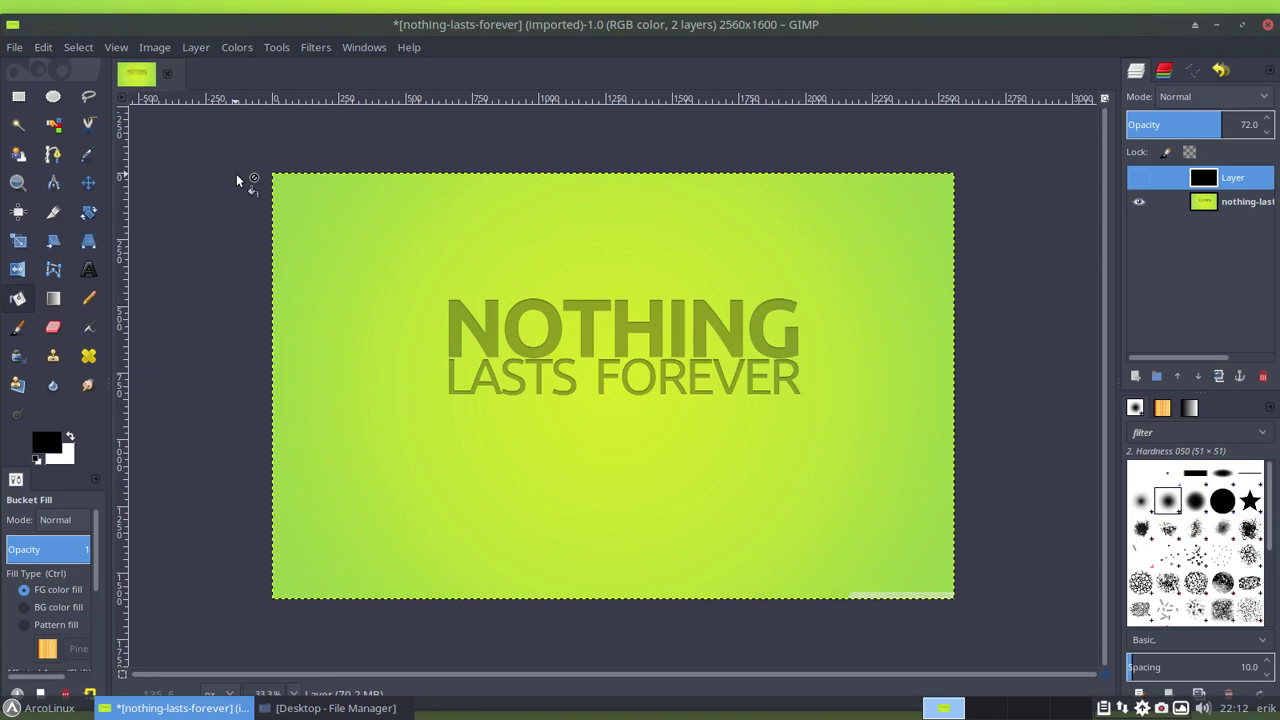
pyautogui.click(196, 47)
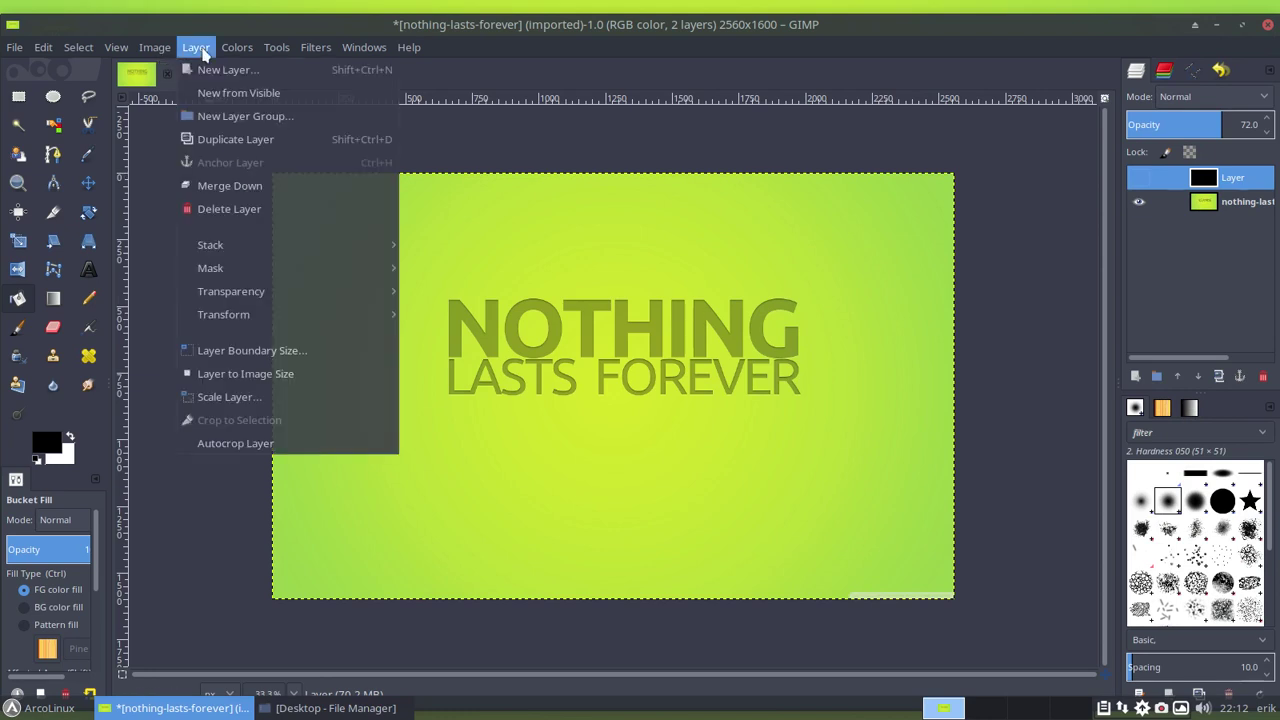
pyautogui.moveTo(237, 47)
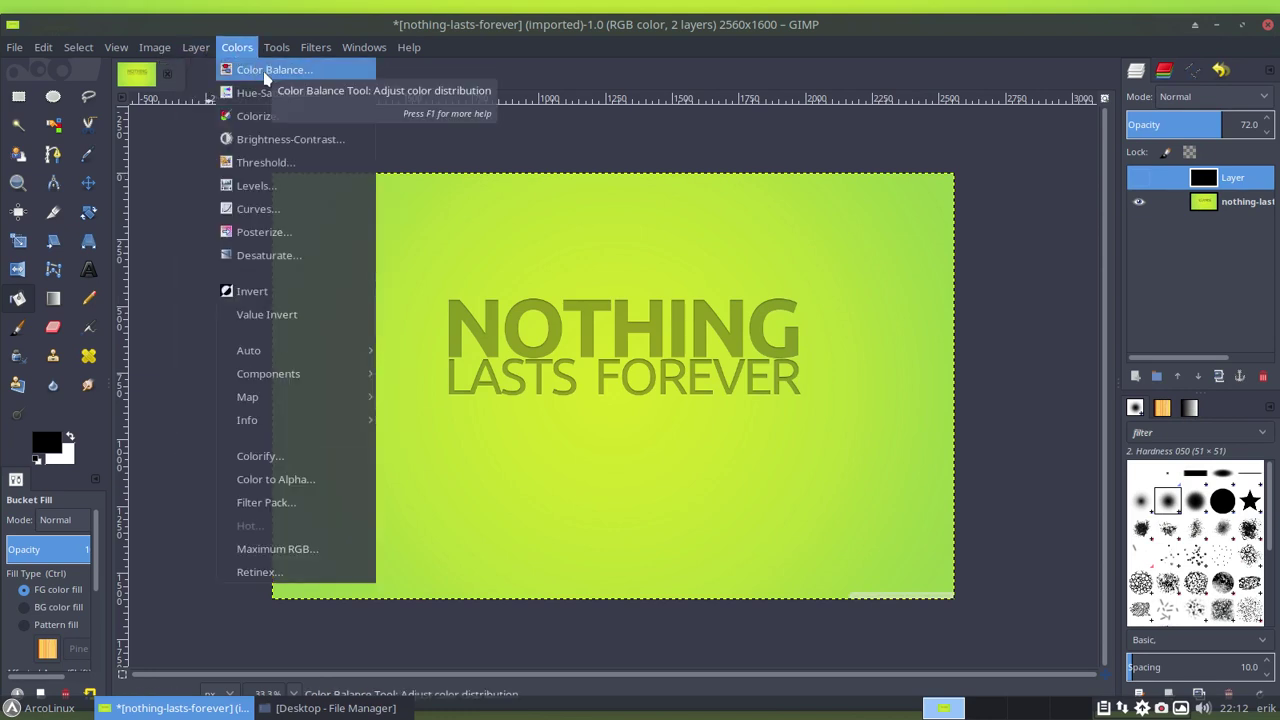
pyautogui.press('Escape')
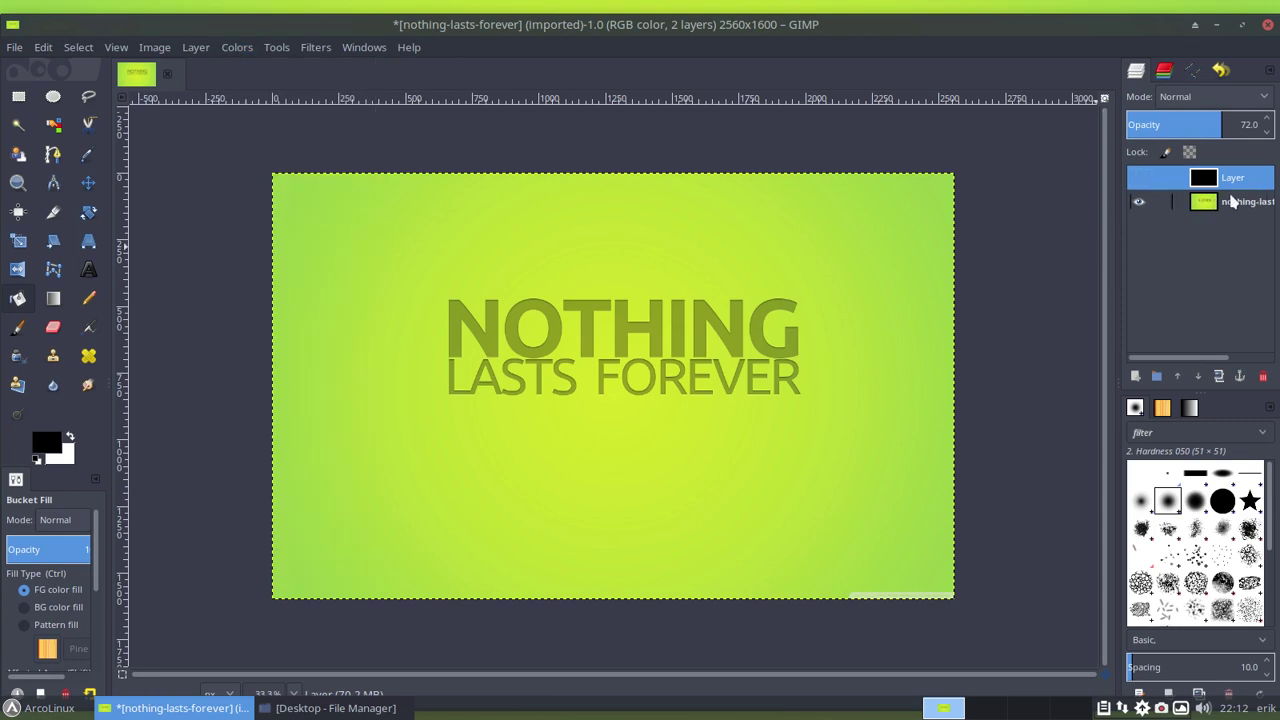
# Duplicate the nothing-lasts-forever wallpaper layer and hide the original underneath
pyautogui.click(1236, 205)
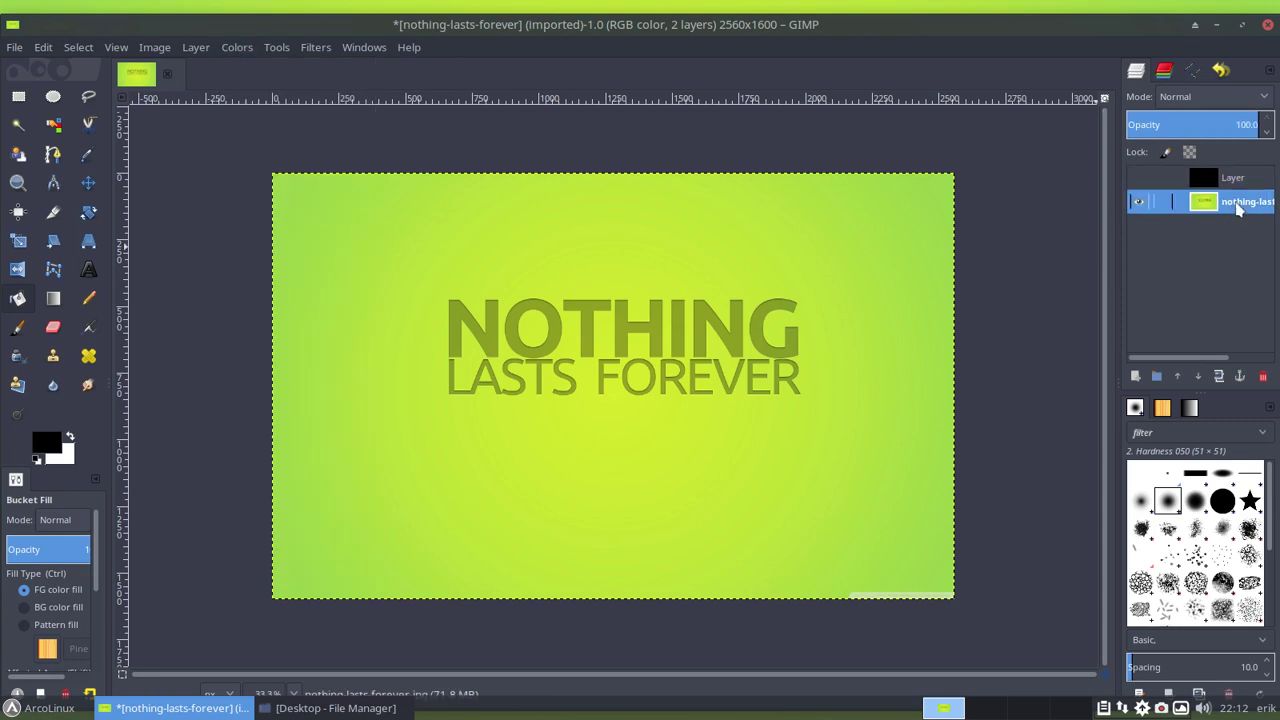
pyautogui.rightClick(1236, 205)
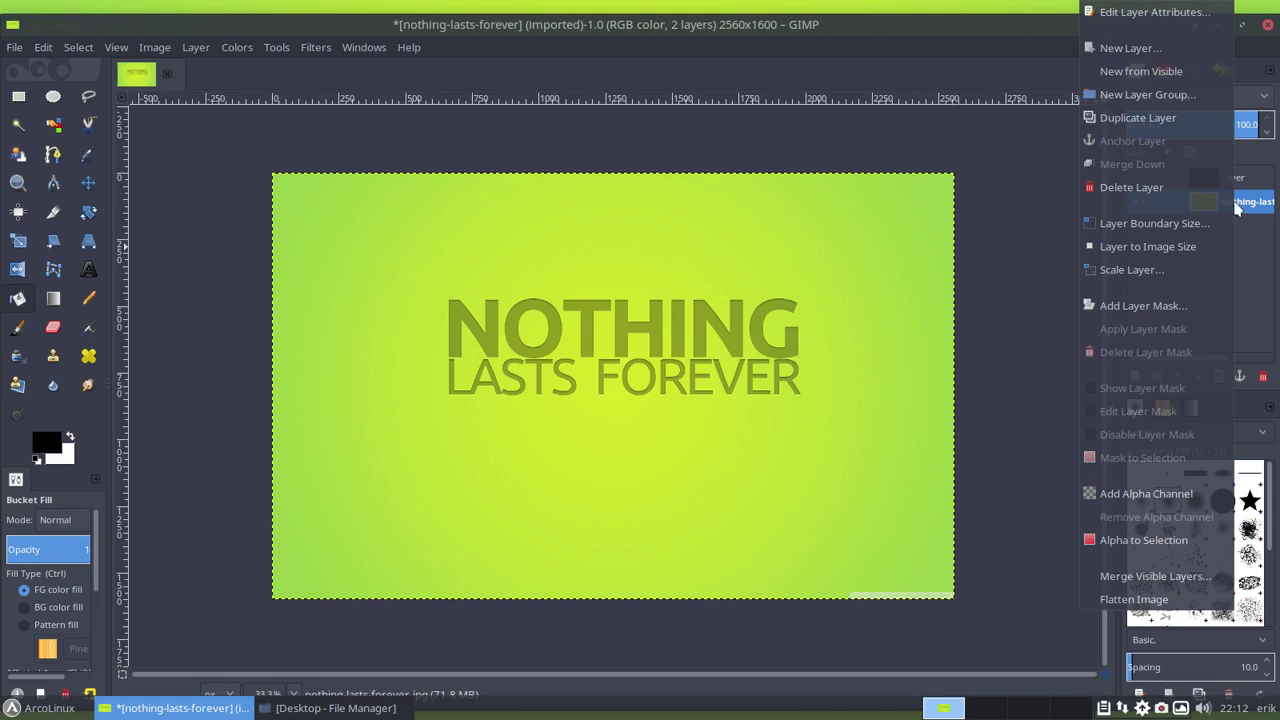
pyautogui.click(1170, 118)
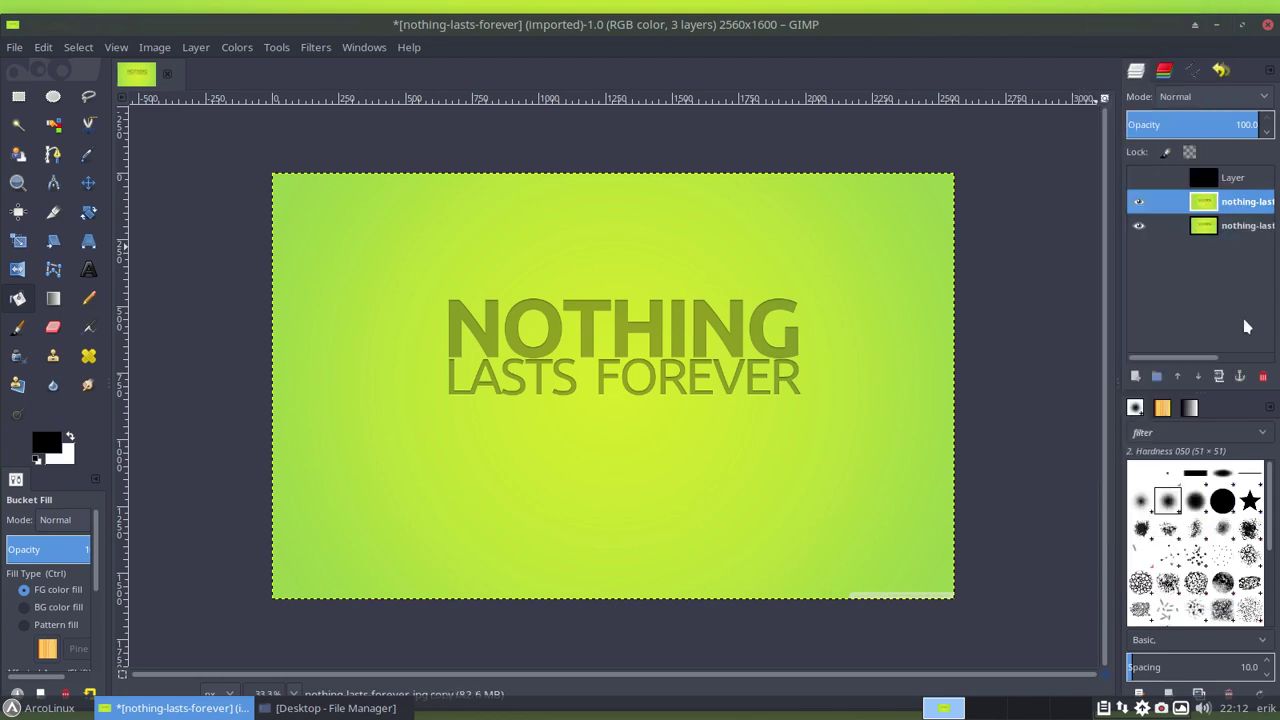
pyautogui.click(1140, 226)
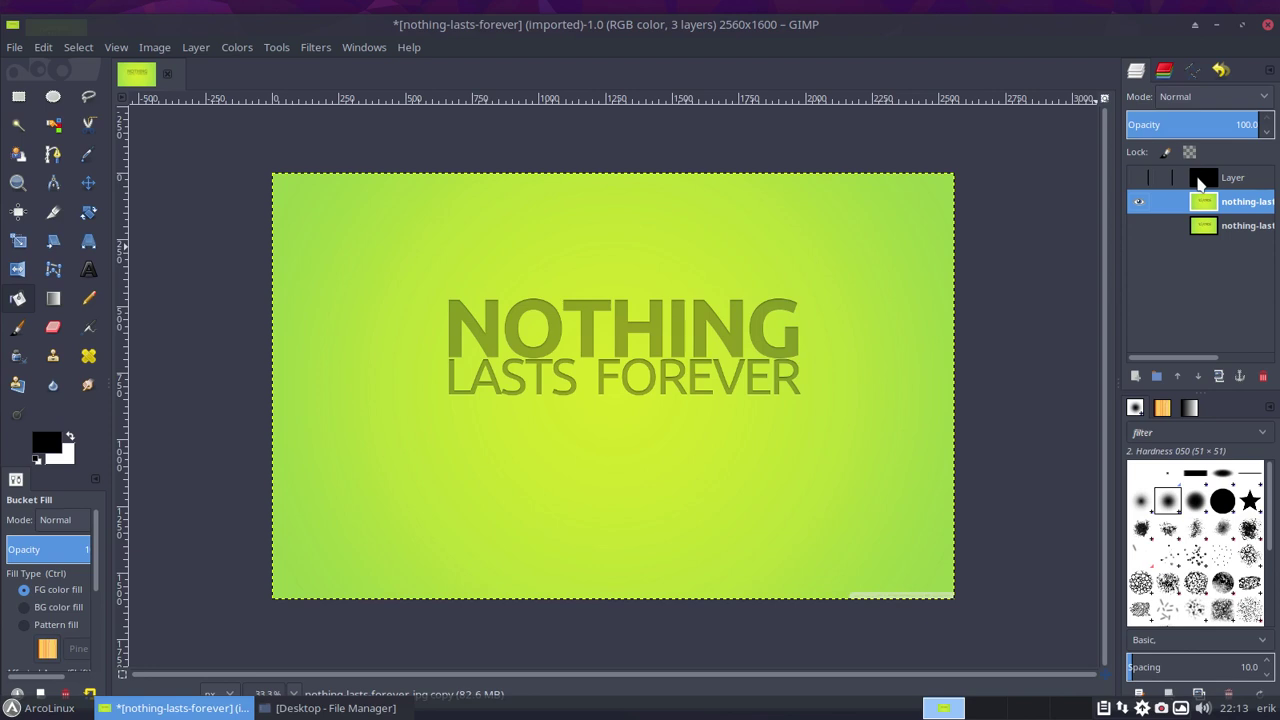
# Compare the layers by toggling the visibility of the black layer, the wallpaper copy and the original, leaving only the copy shown
pyautogui.click(1139, 178)
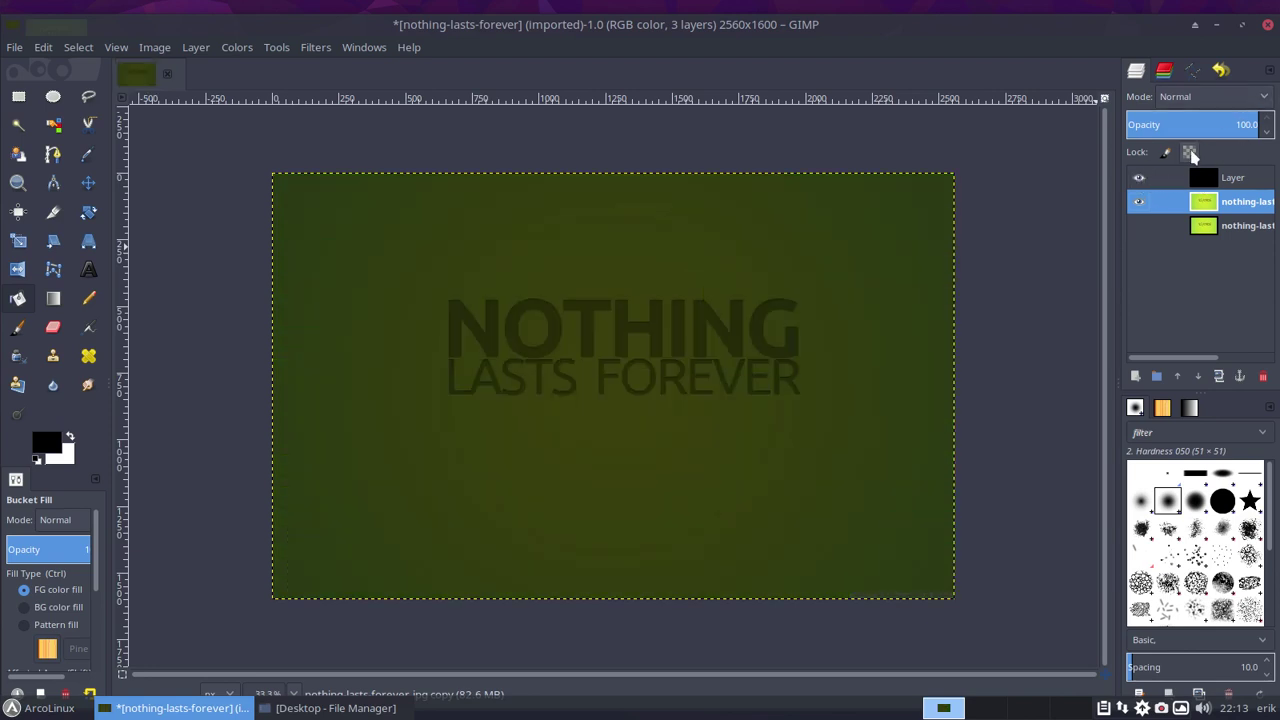
pyautogui.click(1140, 179)
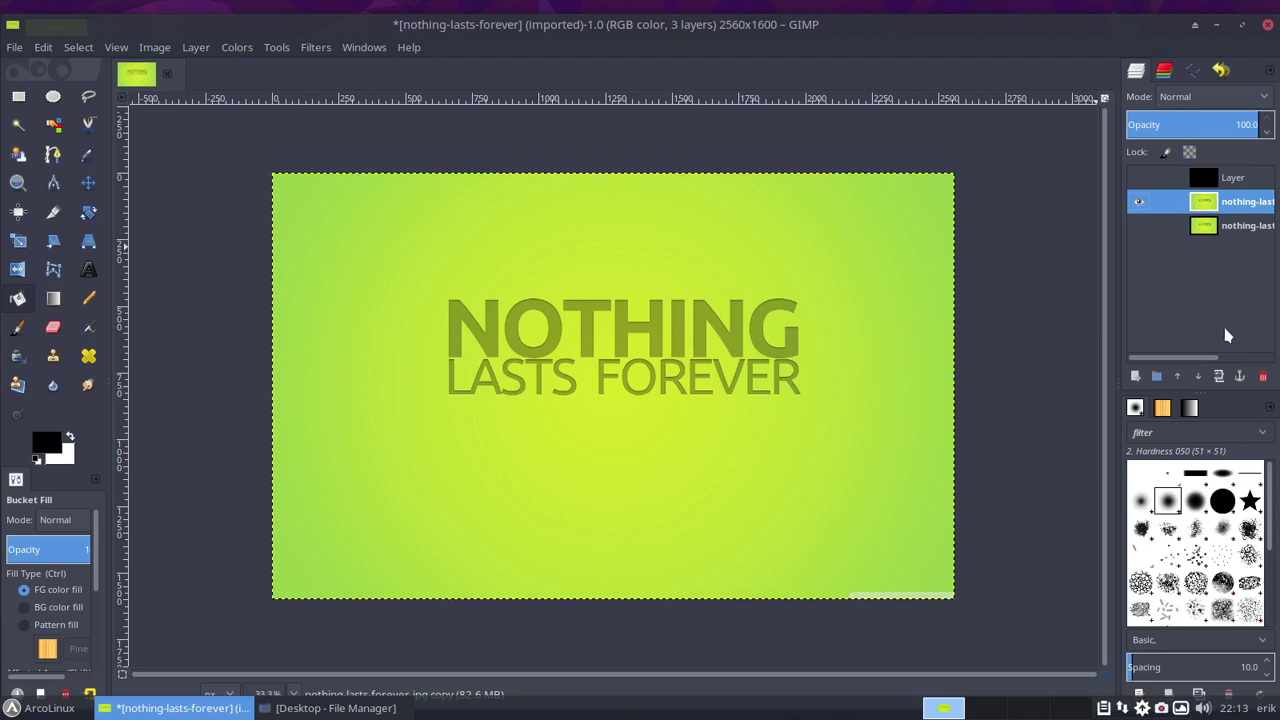
pyautogui.click(1138, 203)
pyautogui.click(1139, 225)
pyautogui.click(1141, 202)
pyautogui.click(1140, 226)
pyautogui.click(1142, 203)
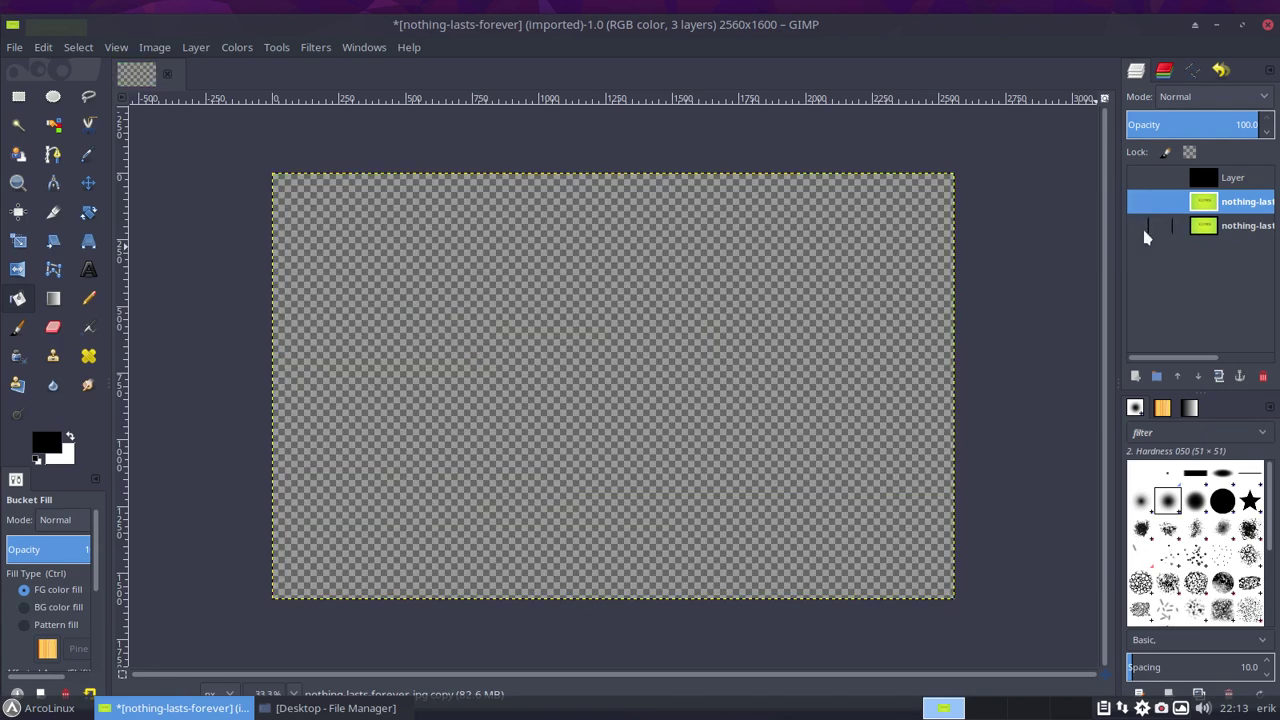
pyautogui.click(1139, 204)
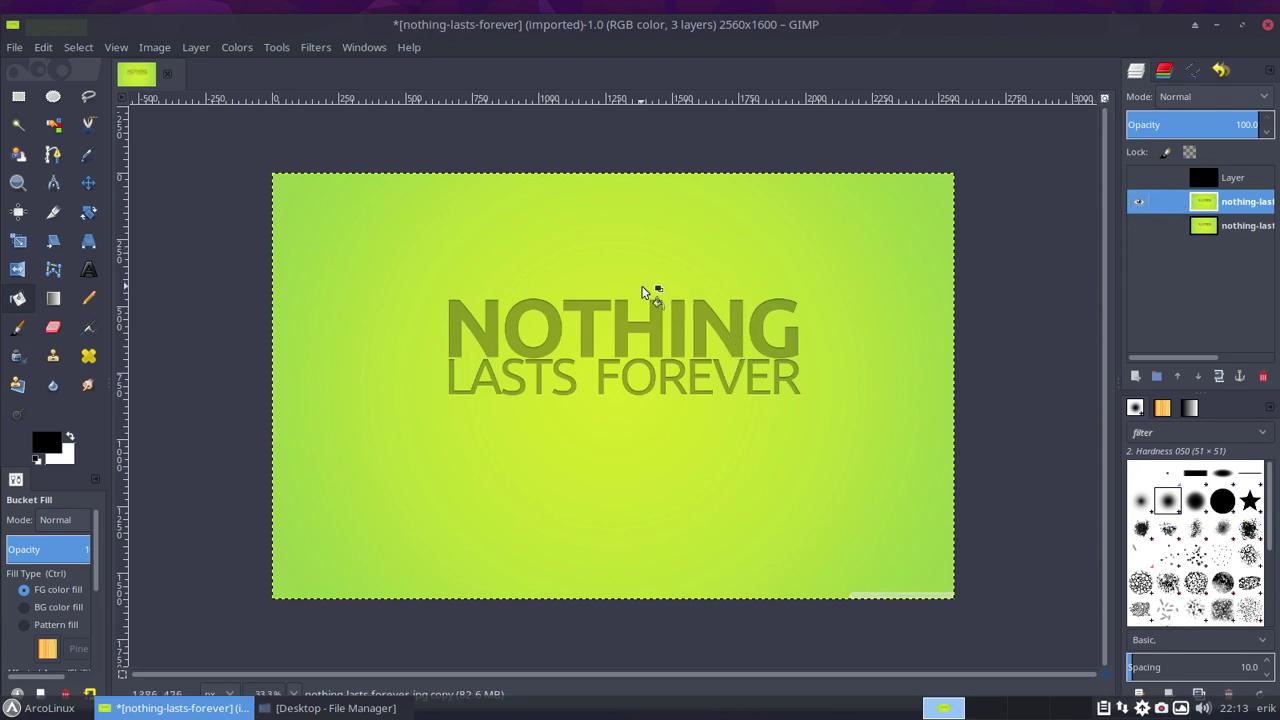
# Try Color Balance on the wallpaper copy with highlights blue at 100 and shadows at red 91, green 72, blue 80, and cancel it
pyautogui.click(197, 48)
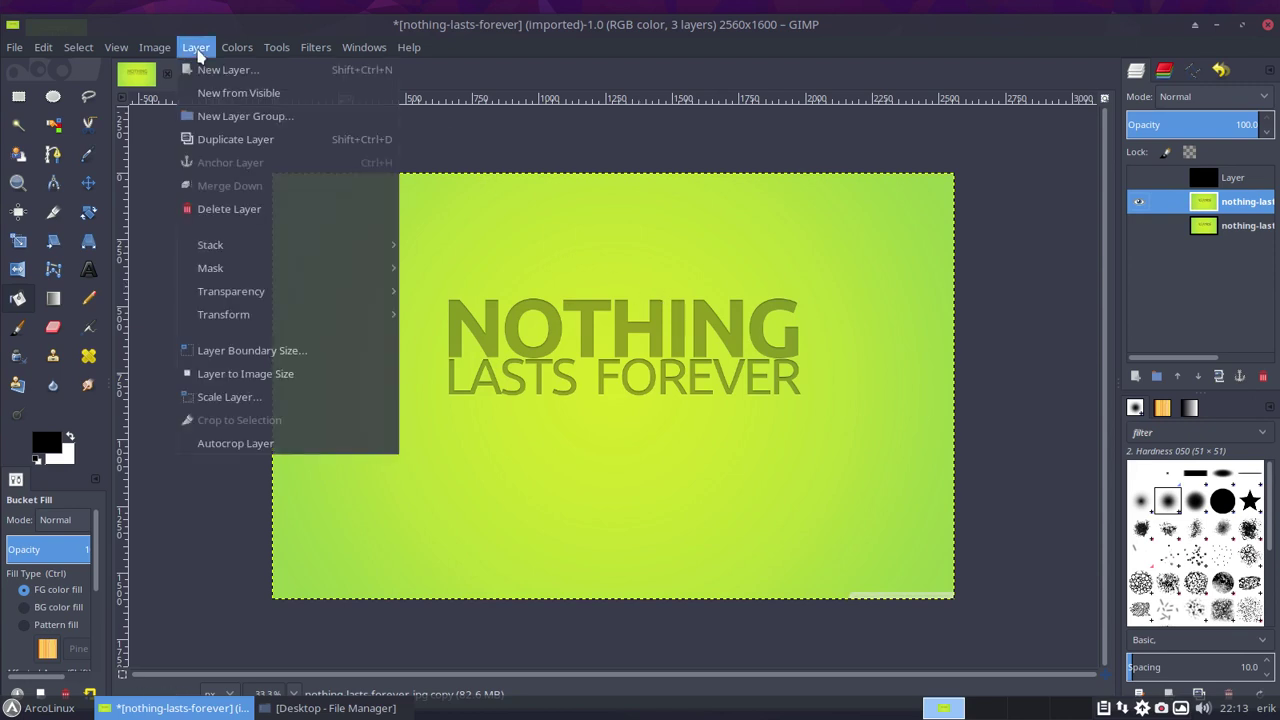
pyautogui.moveTo(160, 50)
pyautogui.moveTo(237, 48)
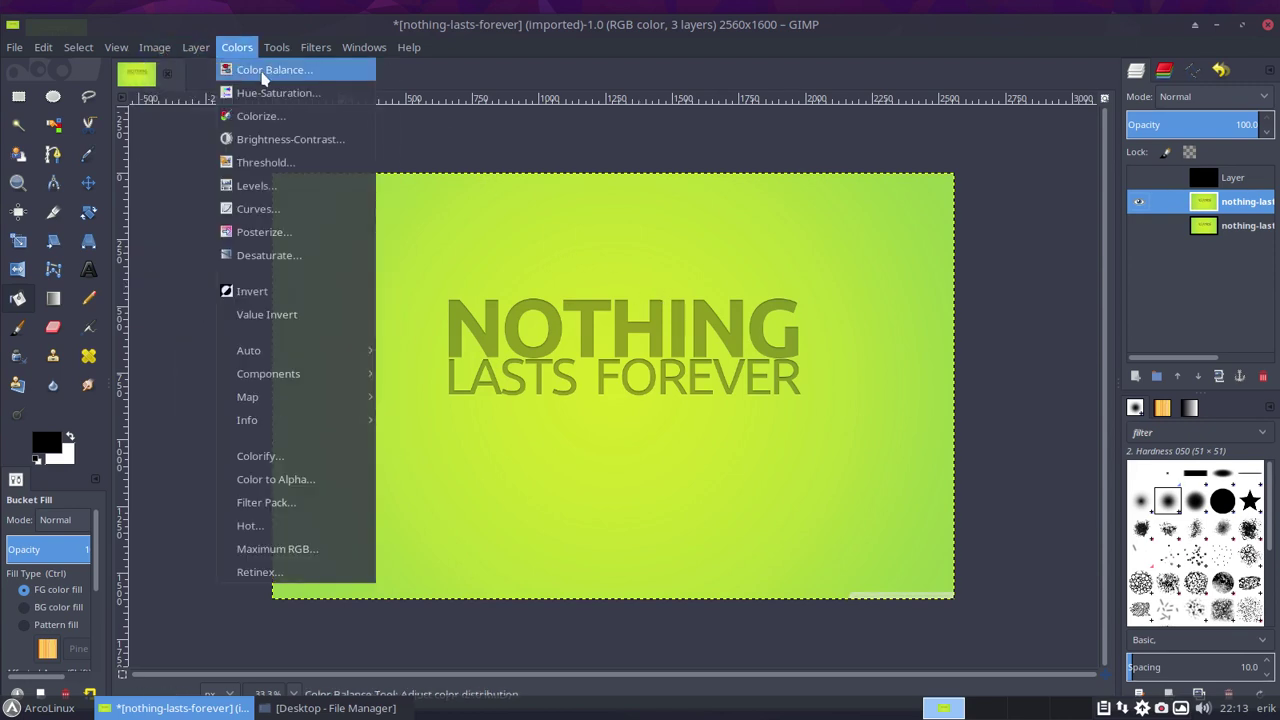
pyautogui.click(262, 75)
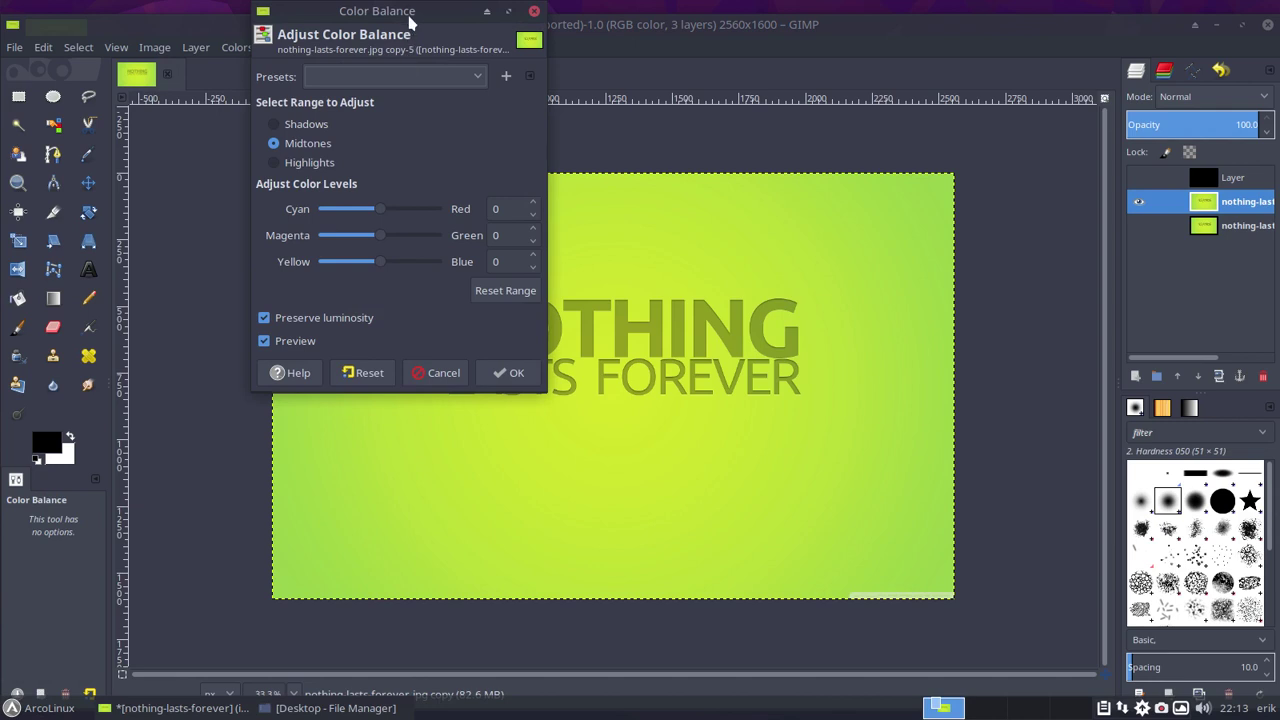
pyautogui.moveTo(409, 14); pyautogui.dragTo(204, 202)
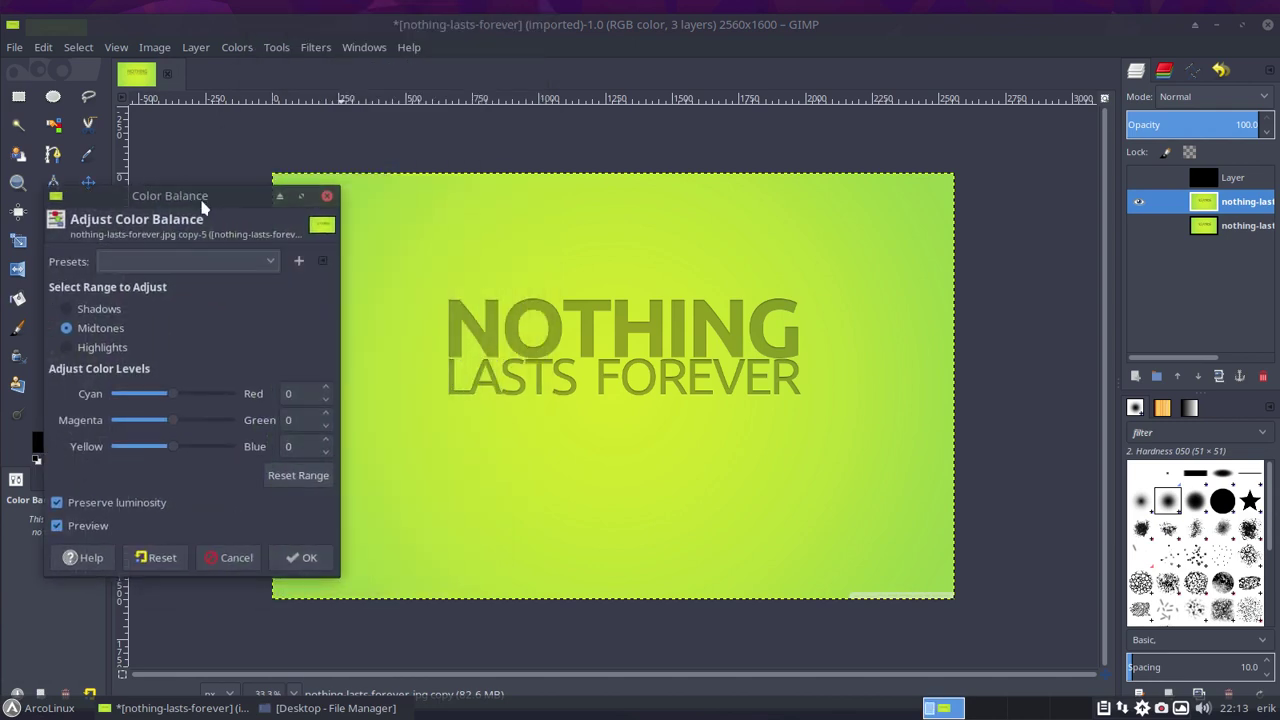
pyautogui.click(95, 350)
pyautogui.moveTo(173, 396); pyautogui.dragTo(237, 449)
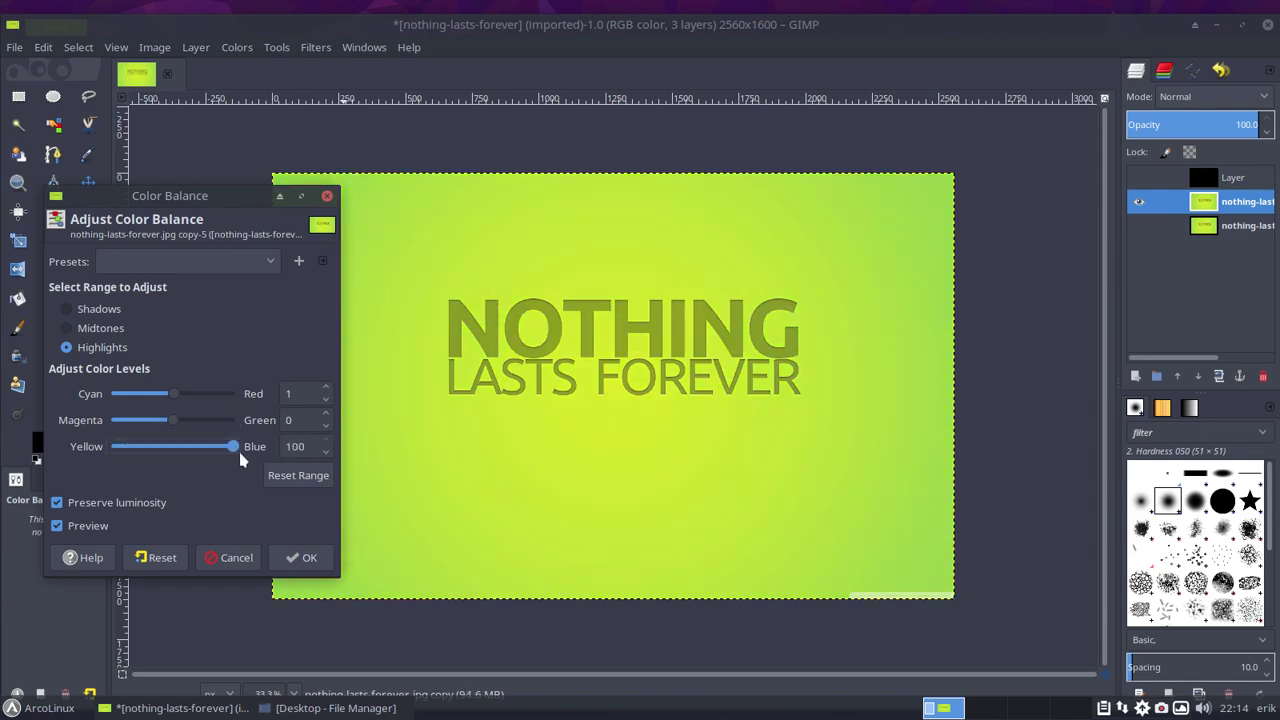
pyautogui.click(108, 312)
pyautogui.moveTo(172, 394); pyautogui.dragTo(229, 391)
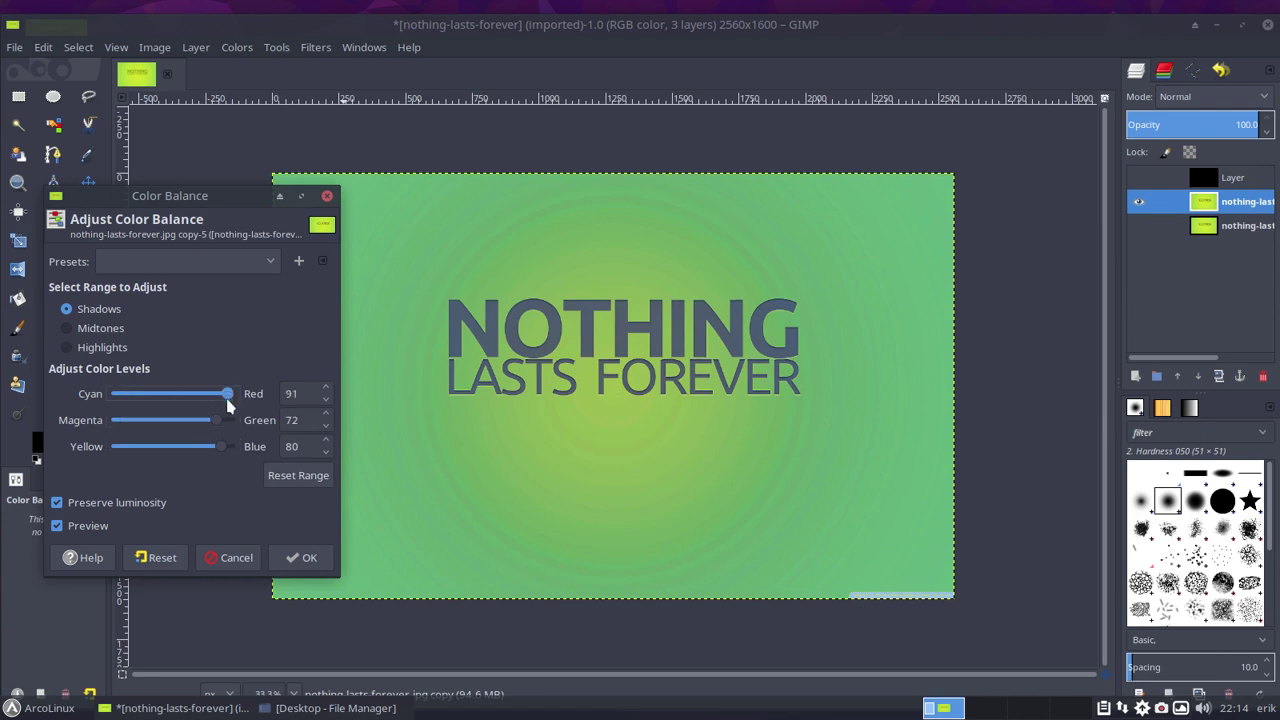
pyautogui.click(224, 563)
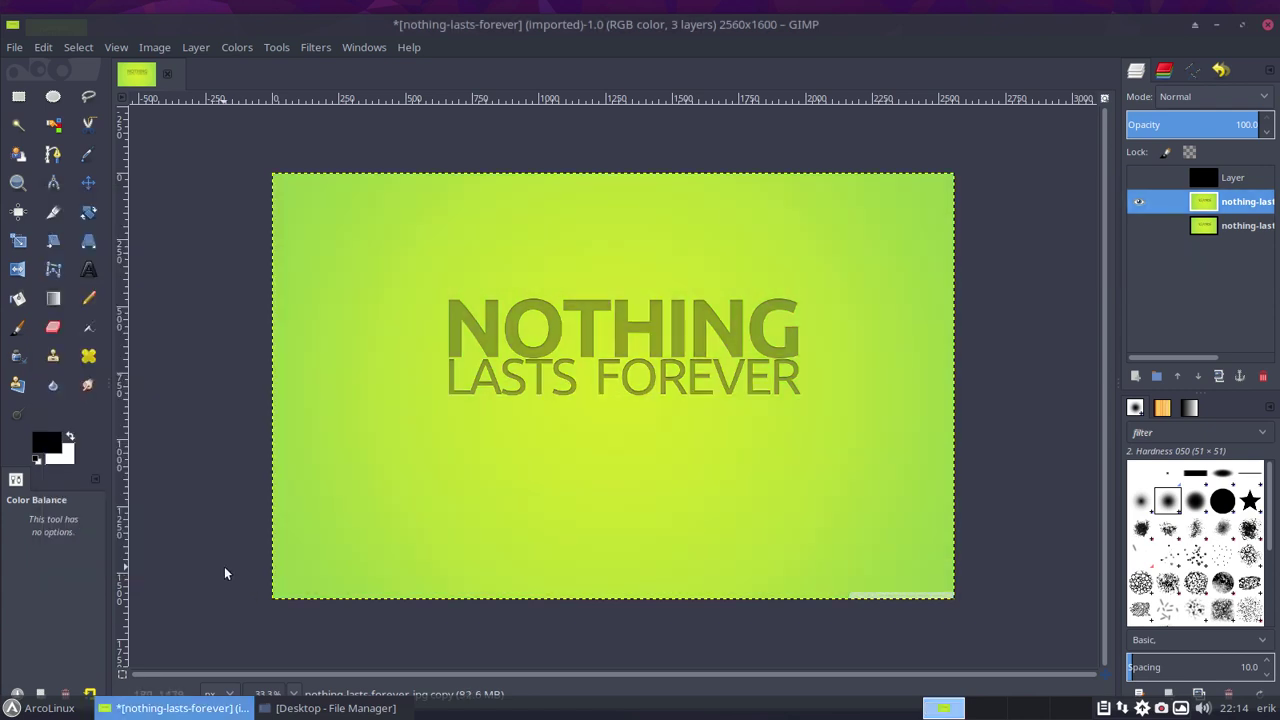
# Recolor the wallpaper copy with Hue-Saturation, setting hue to 148, lightness to -72 and saturation to -51
pyautogui.click(232, 50)
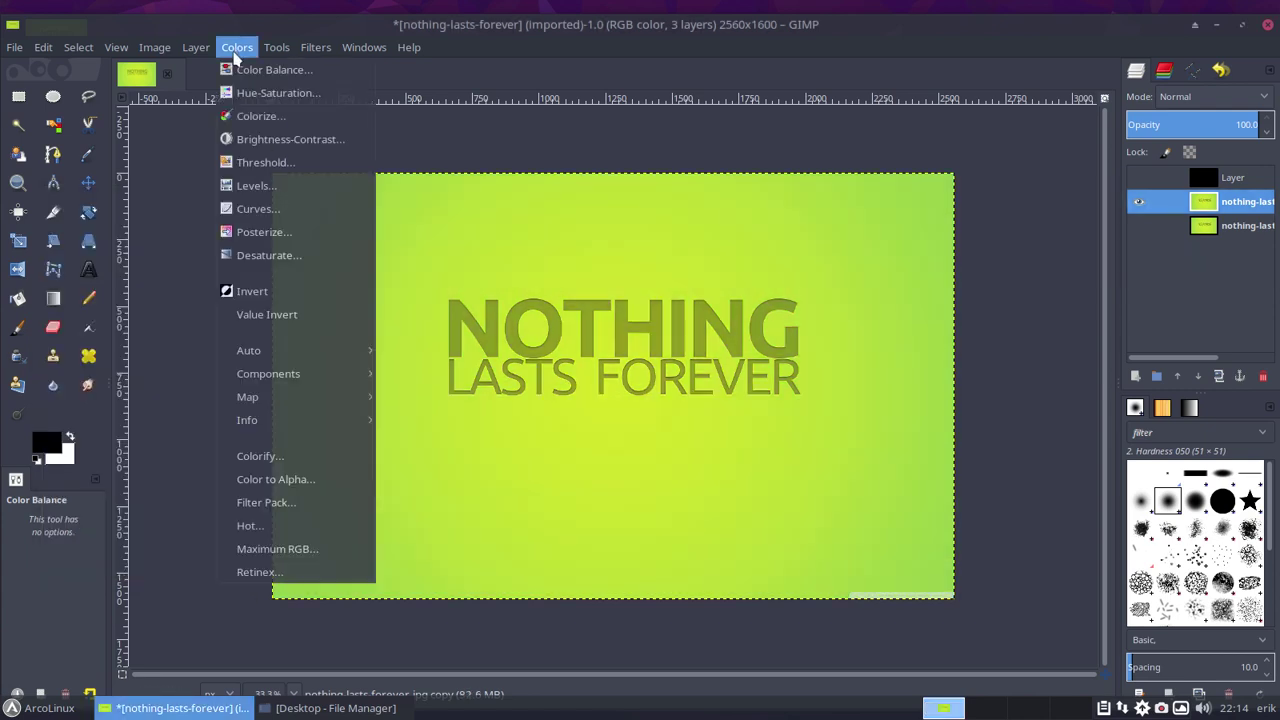
pyautogui.click(293, 99)
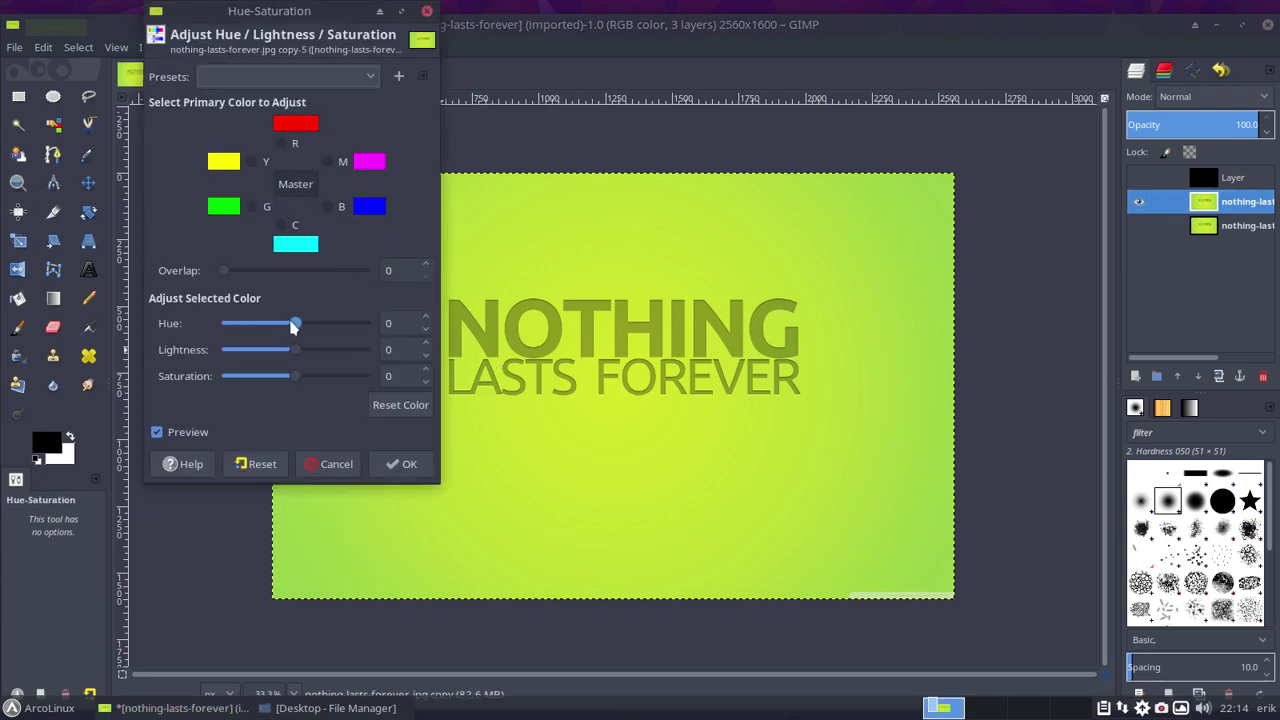
pyautogui.moveTo(290, 323); pyautogui.dragTo(350, 354)
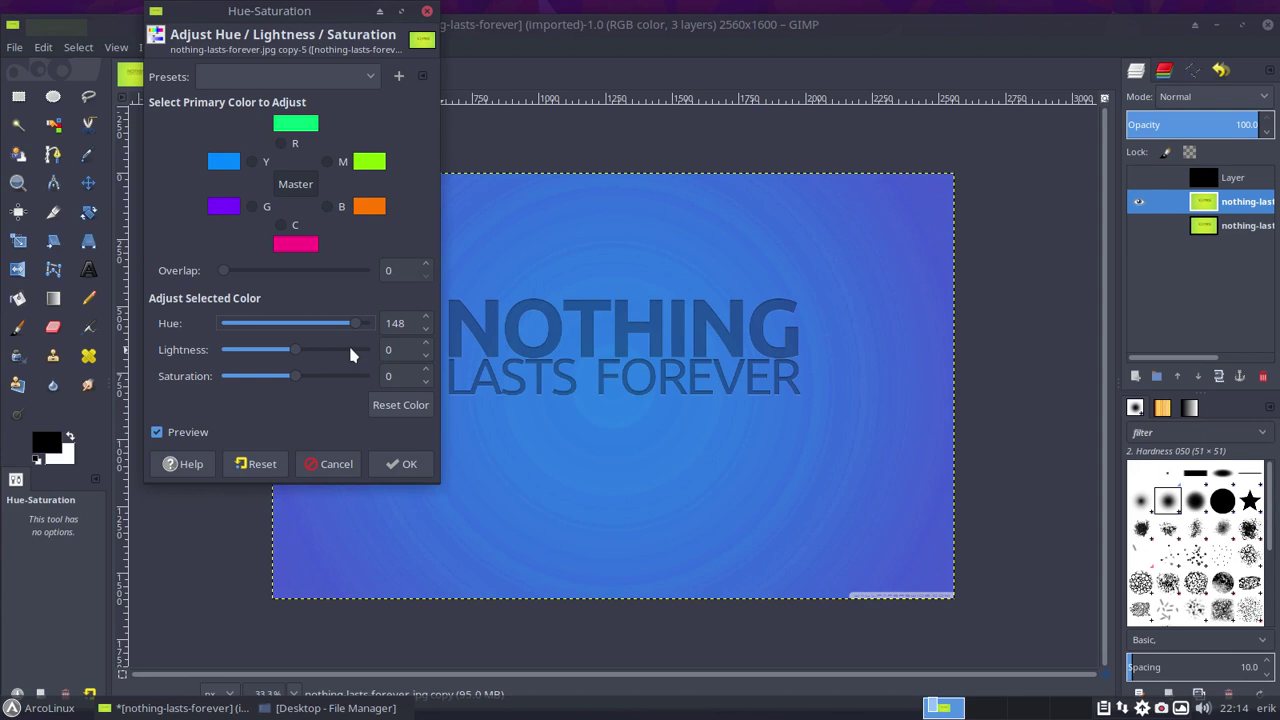
pyautogui.moveTo(303, 349); pyautogui.dragTo(262, 379)
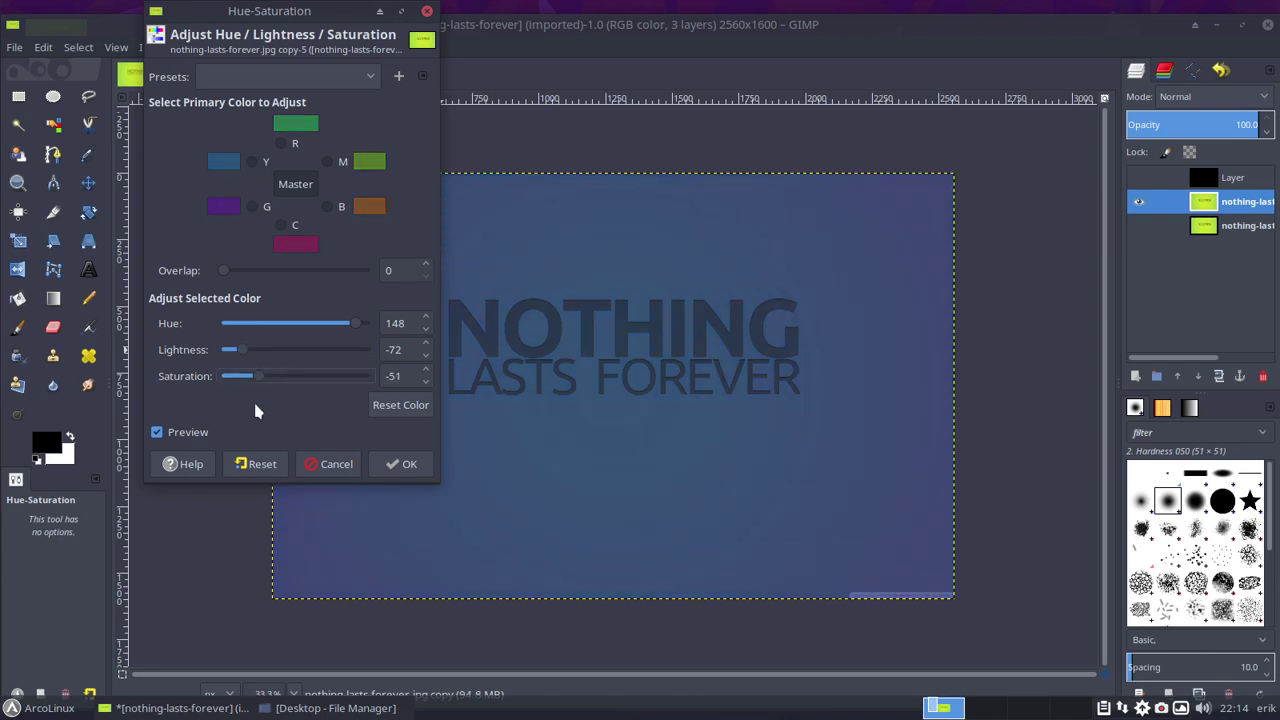
pyautogui.click(410, 464)
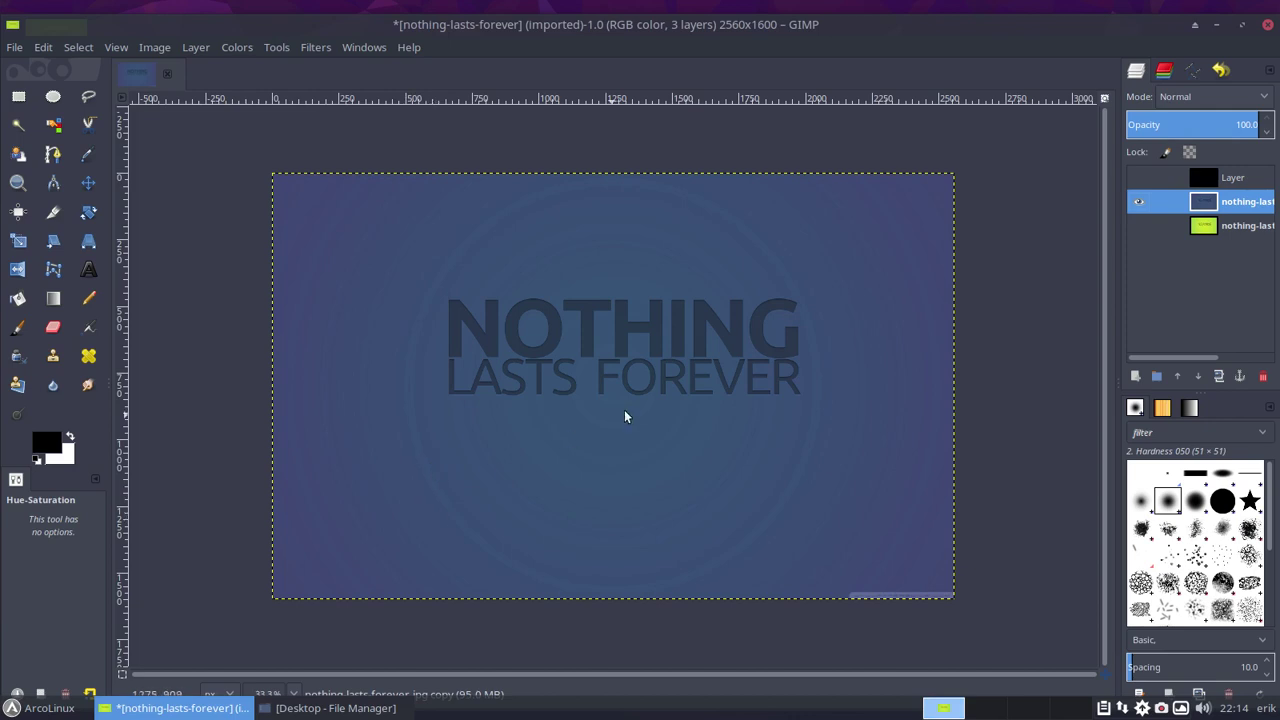
# Export the blue version to the Desktop as nothing-lasts-forever-1.jpg with JPEG quality 100
pyautogui.click(15, 48)
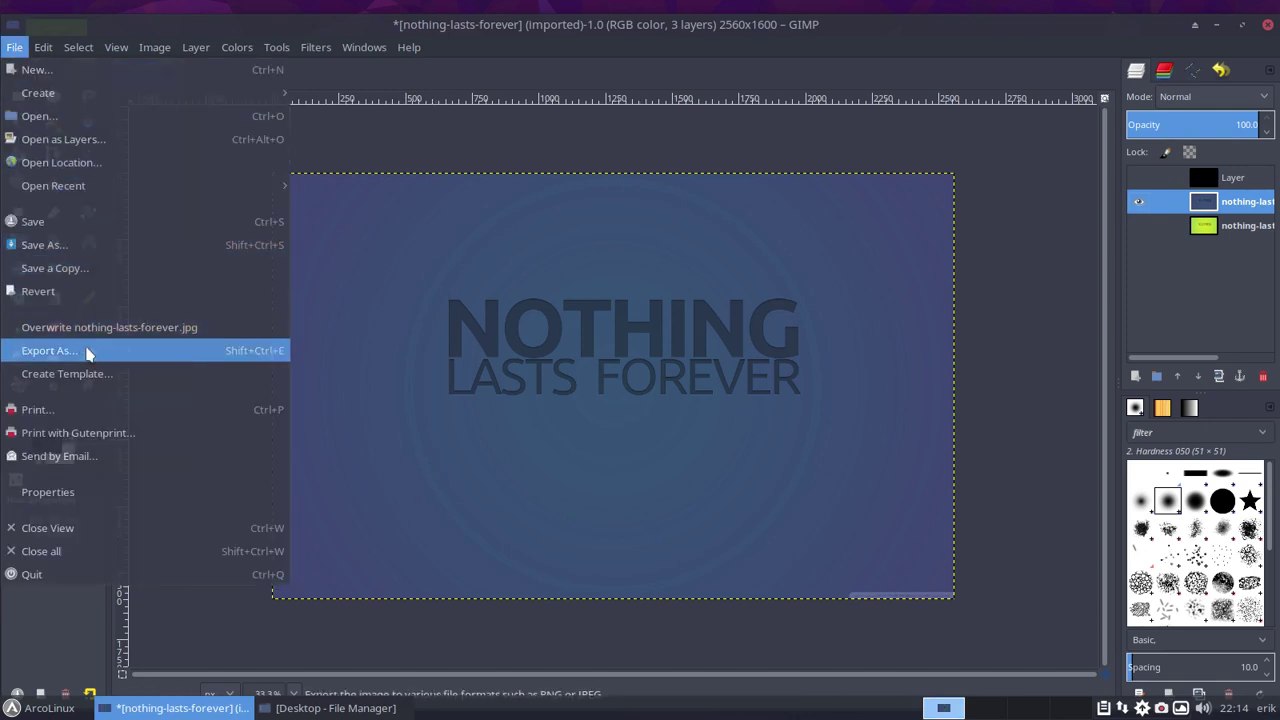
pyautogui.click(49, 351)
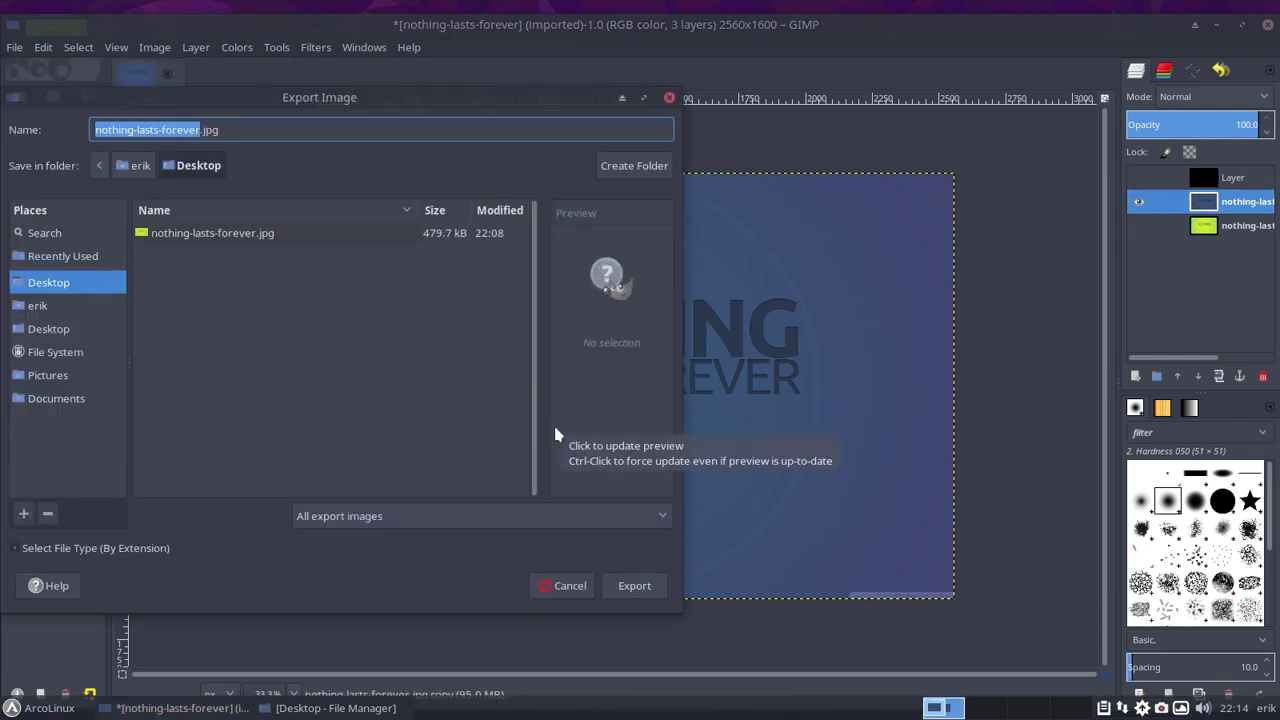
pyautogui.click(201, 129)
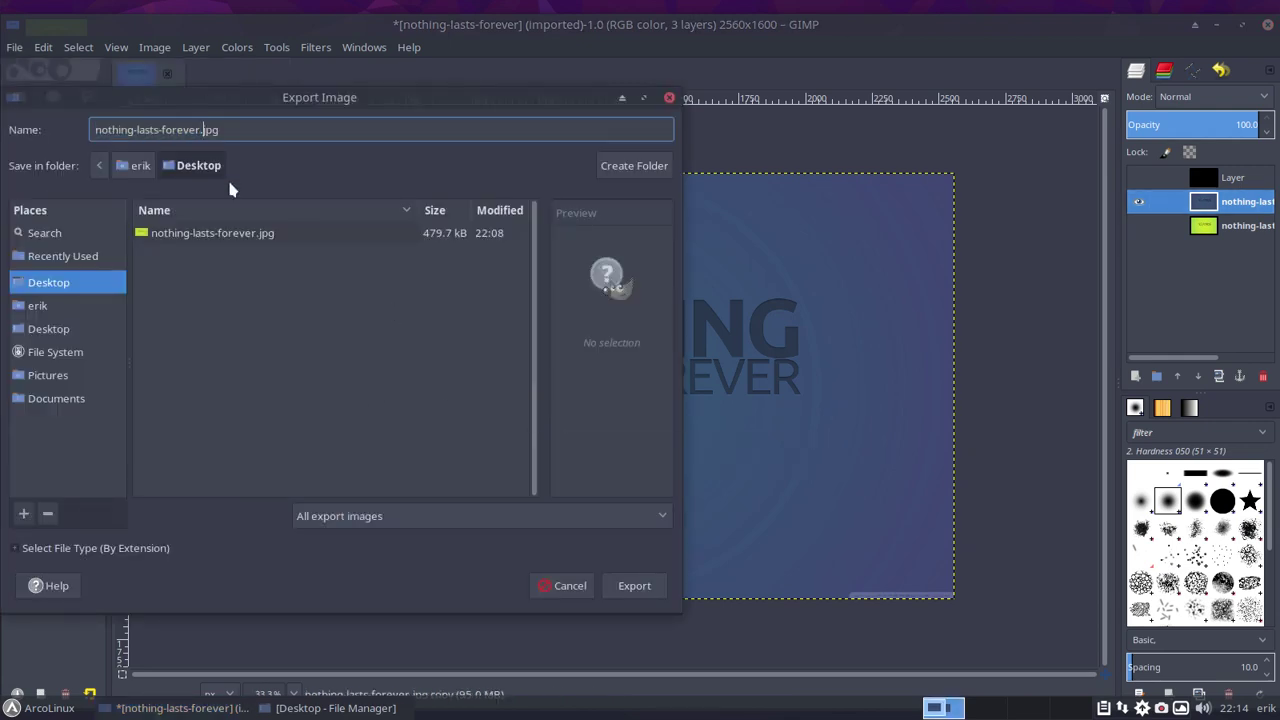
pyautogui.write('1')
pyautogui.press('BackSpace')
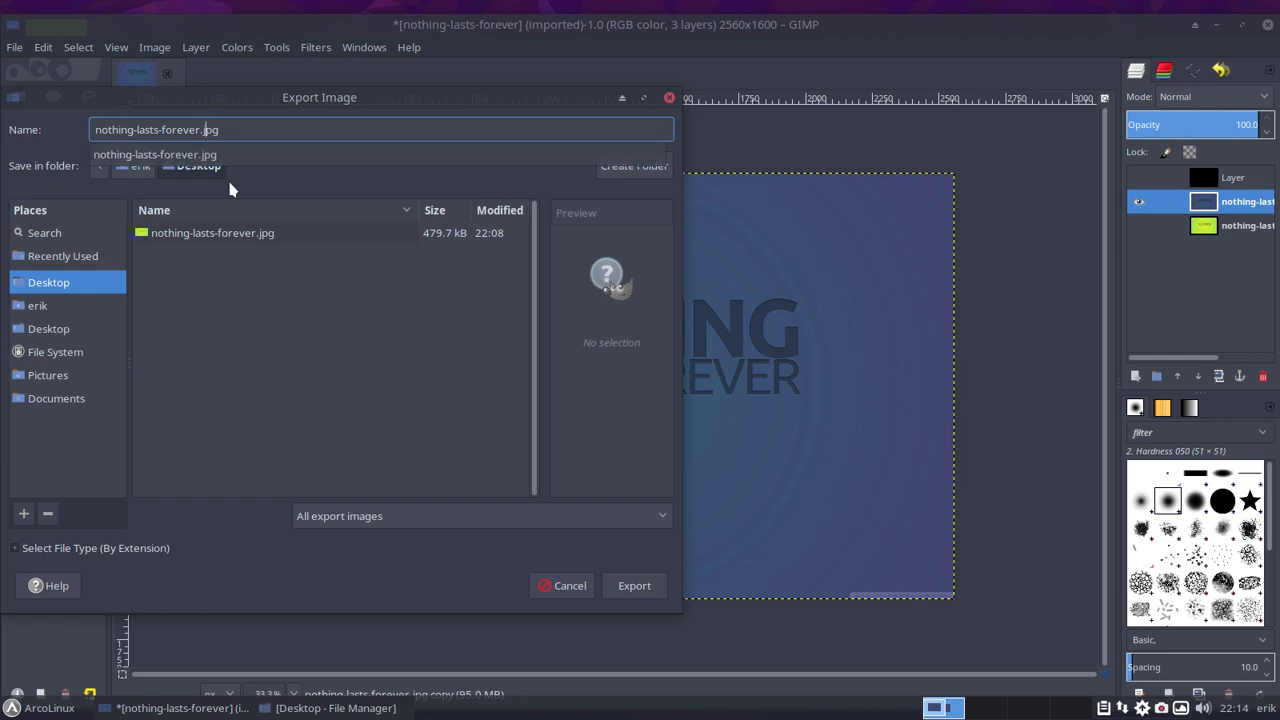
pyautogui.press('Left')
pyautogui.write('-1')
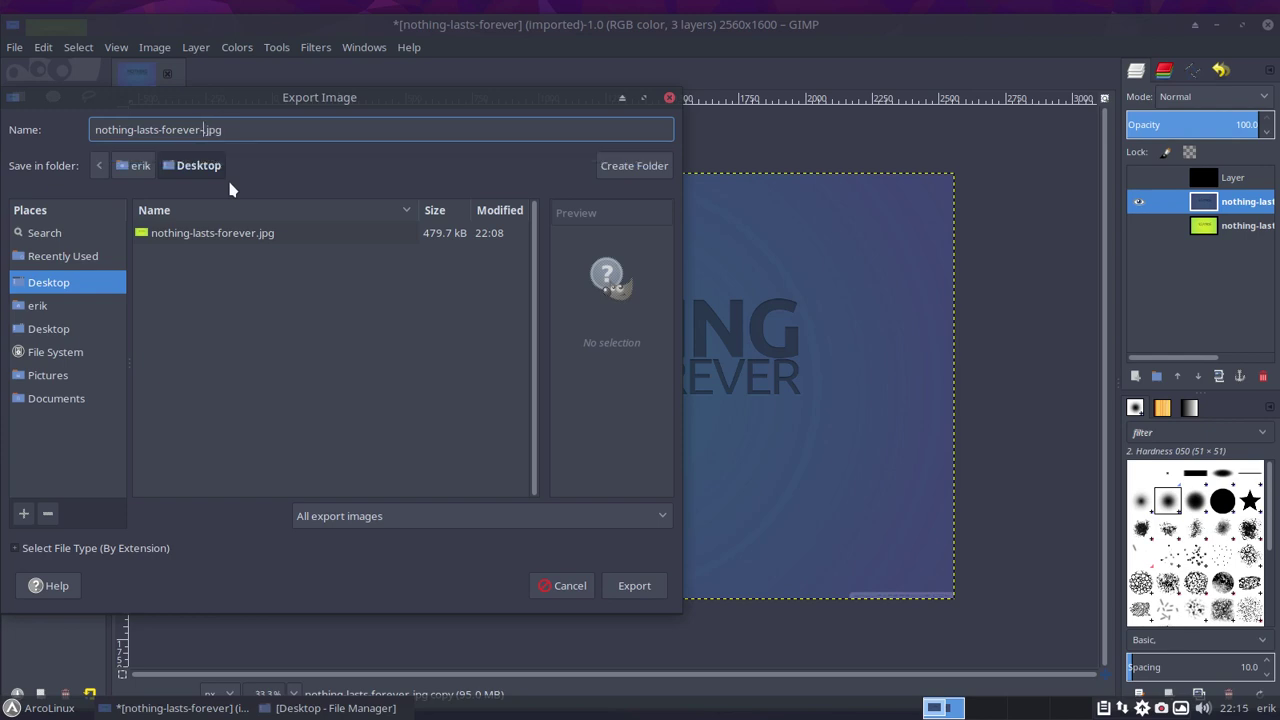
pyautogui.click(647, 592)
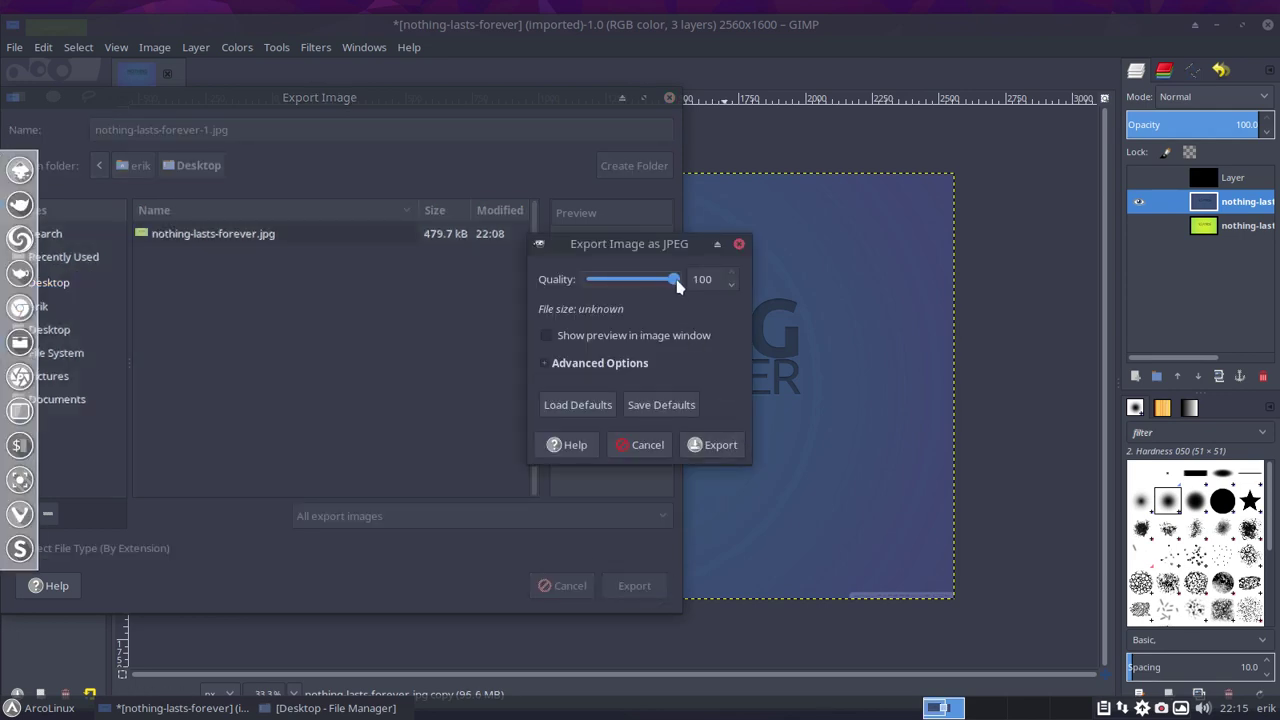
pyautogui.click(710, 445)
# Switch to the desktop and set nothing-lasts-forever-1.jpg as the wallpaper
pyautogui.click(1214, 23)
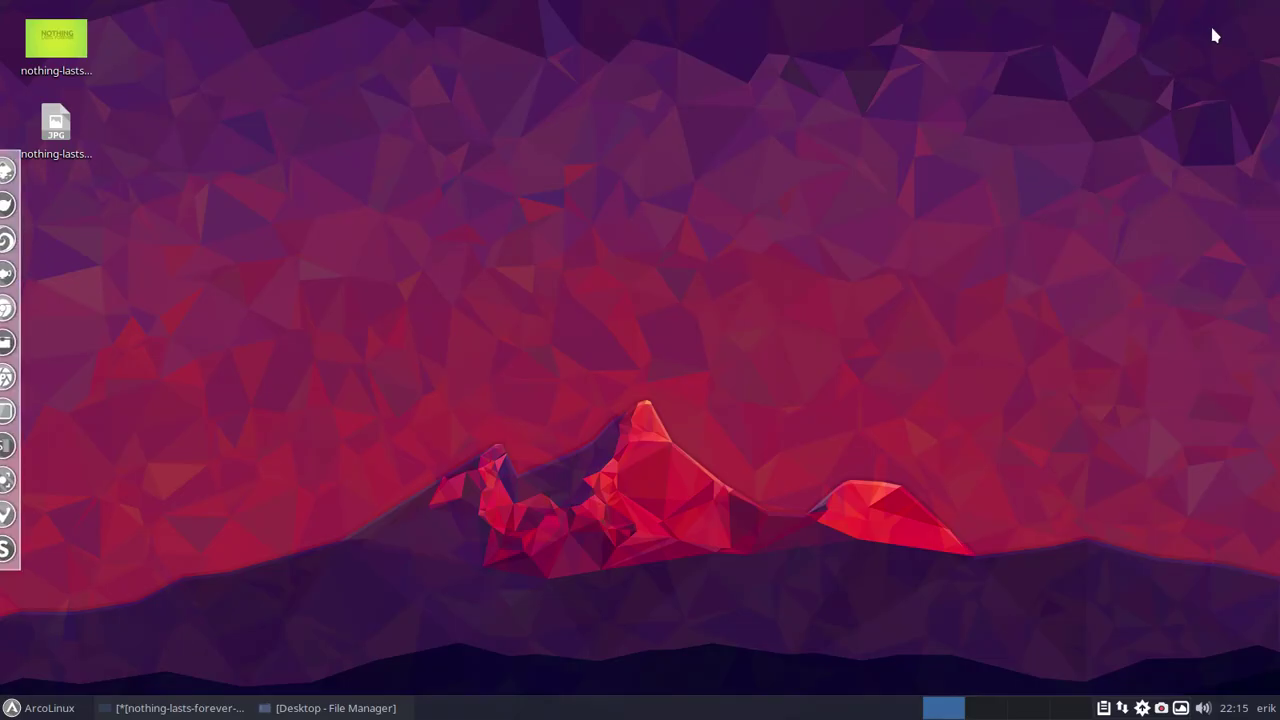
pyautogui.click(60, 128)
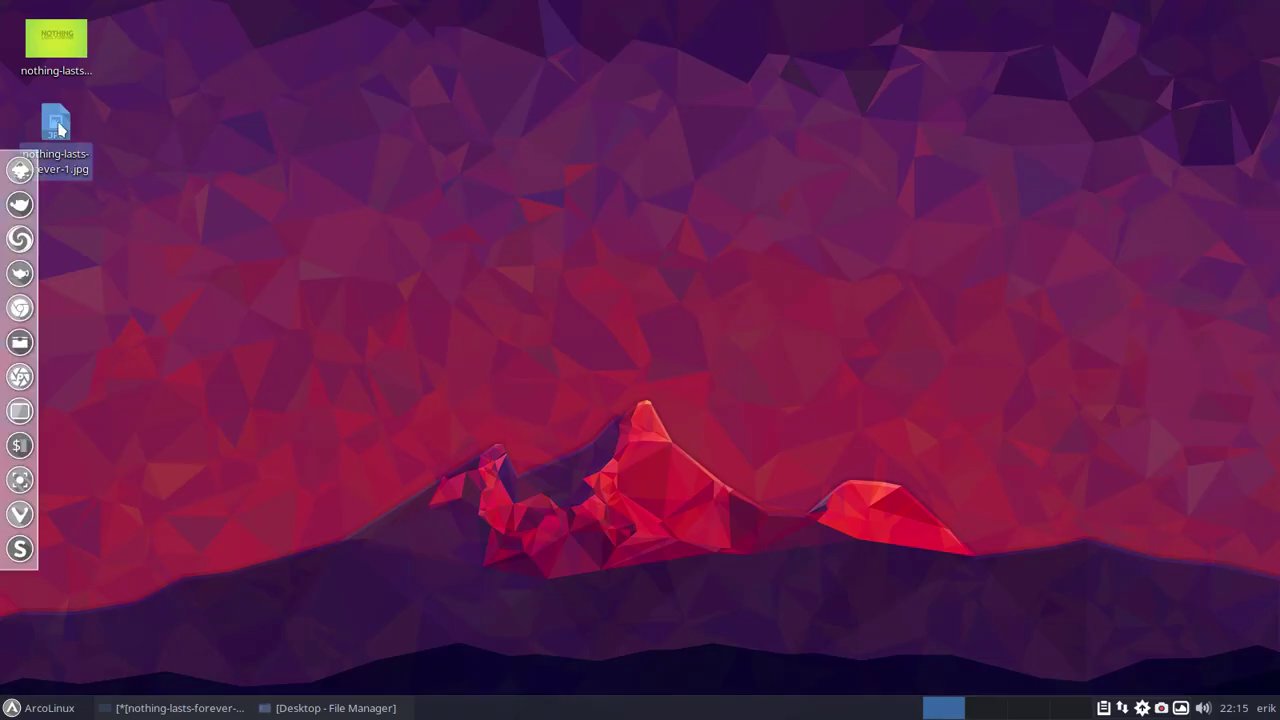
pyautogui.rightClick(60, 126)
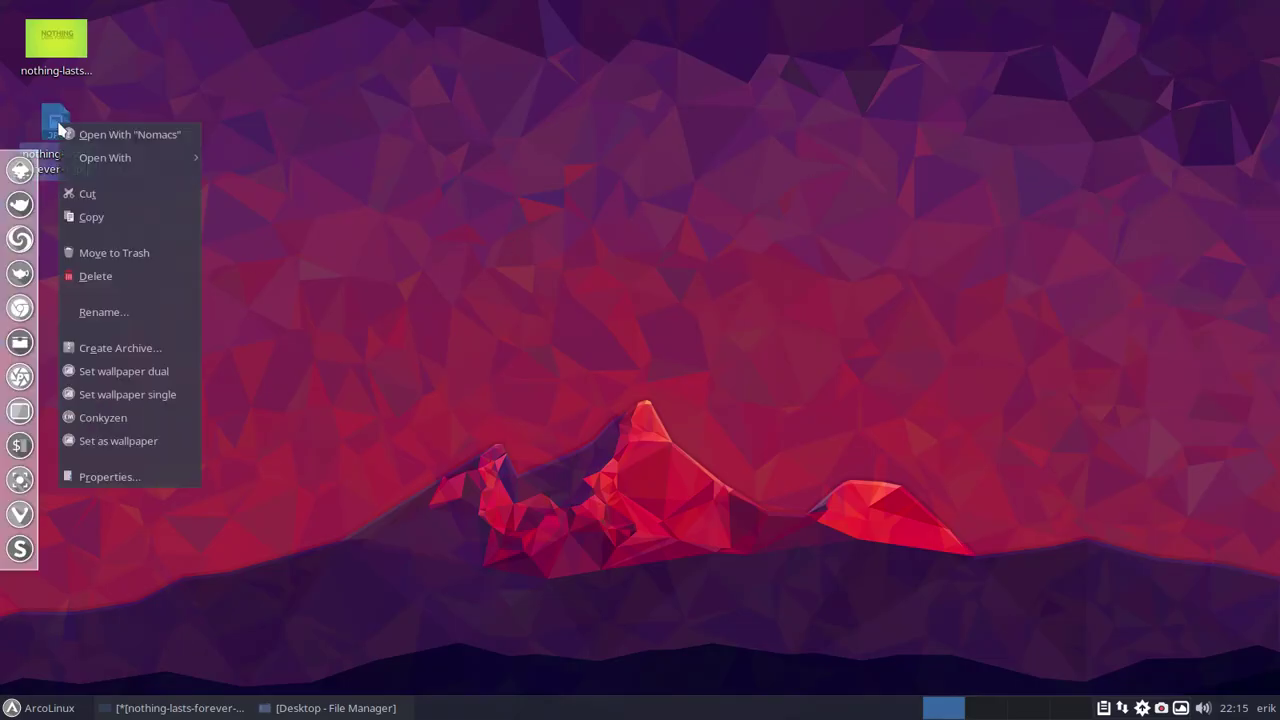
pyautogui.click(143, 441)
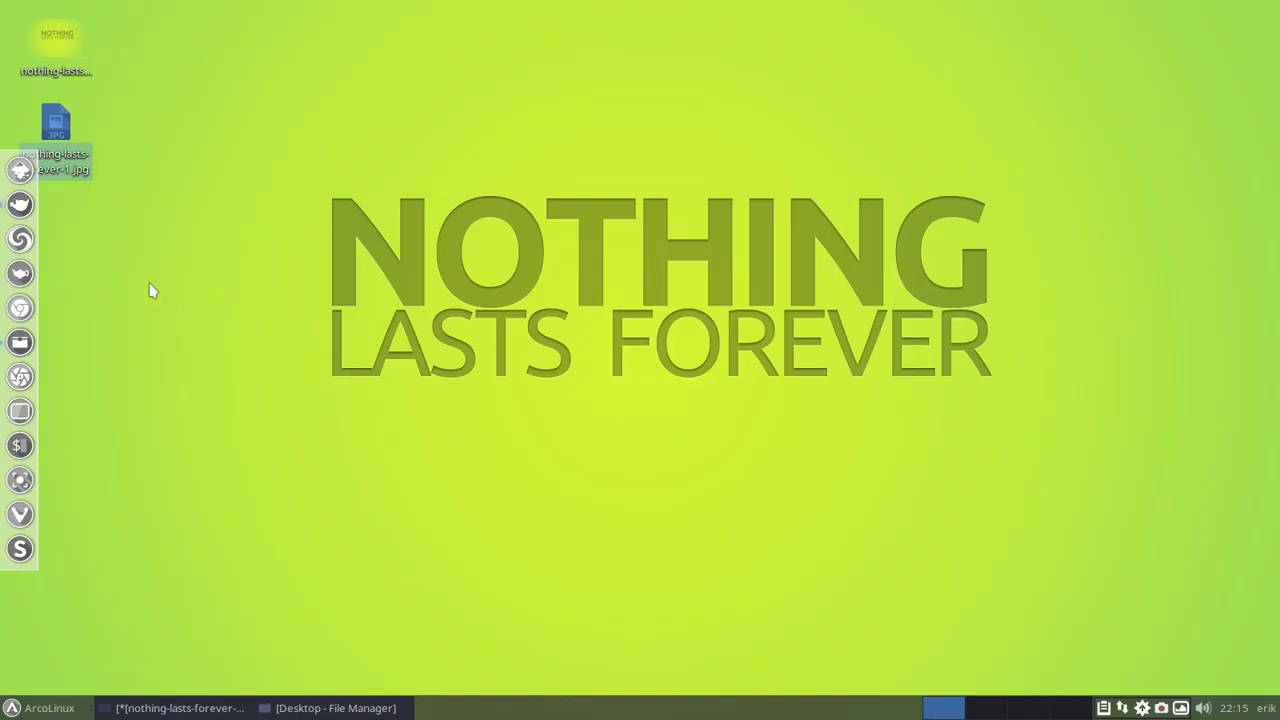
pyautogui.rightClick(60, 140)
pyautogui.click(120, 456)
pyautogui.rightClick(55, 122)
pyautogui.click(168, 446)
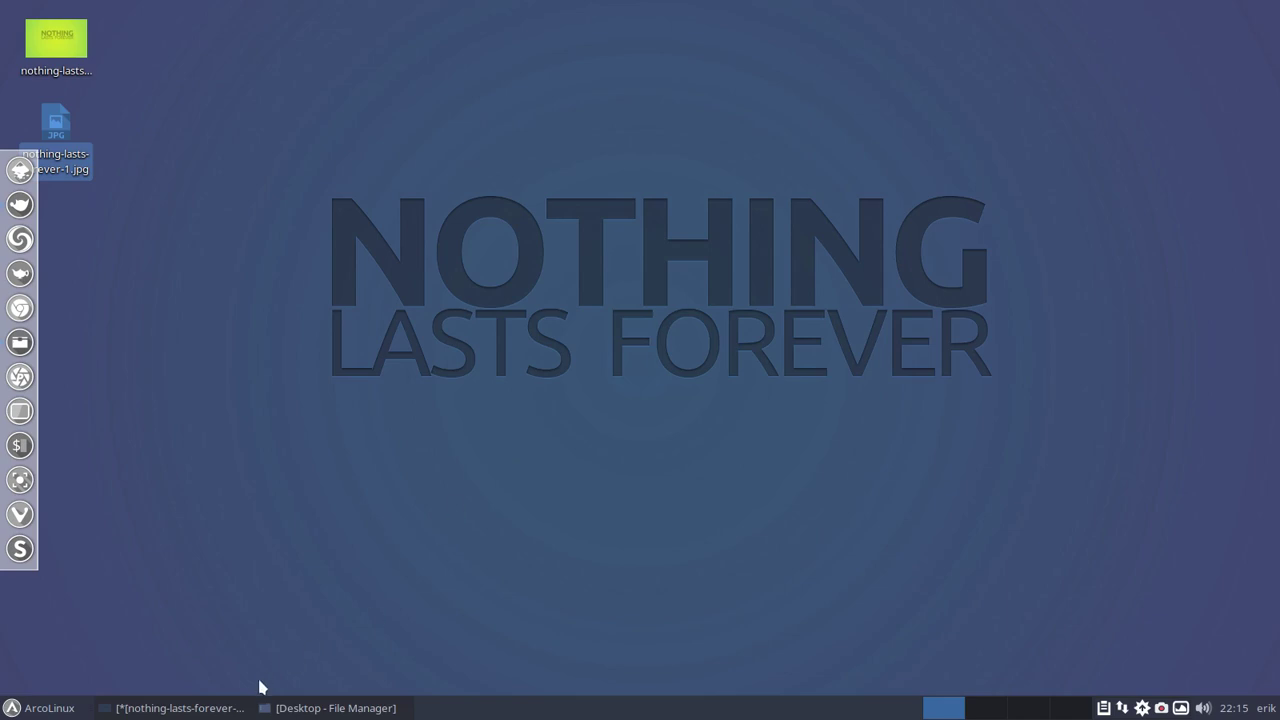
# Return to GIMP and desaturate the wallpaper copy, basing the shade of gray on Luminosity
pyautogui.click(190, 708)
pyautogui.click(195, 47)
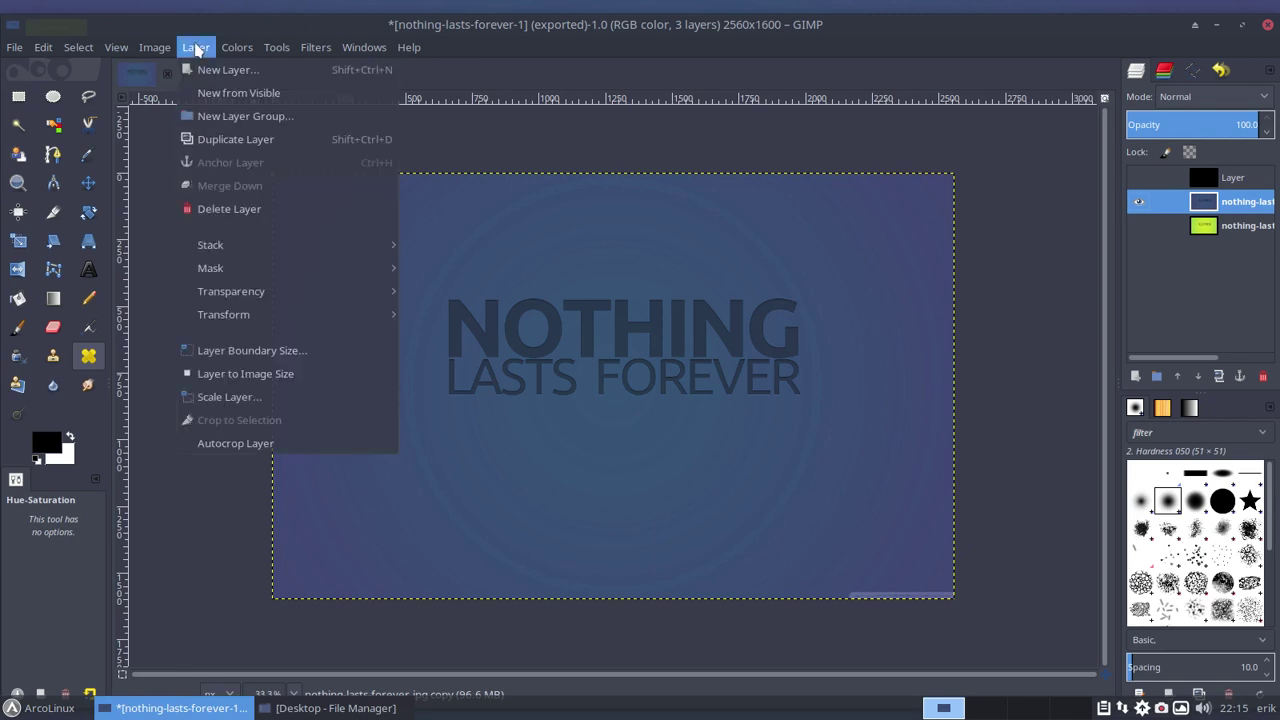
pyautogui.moveTo(237, 47)
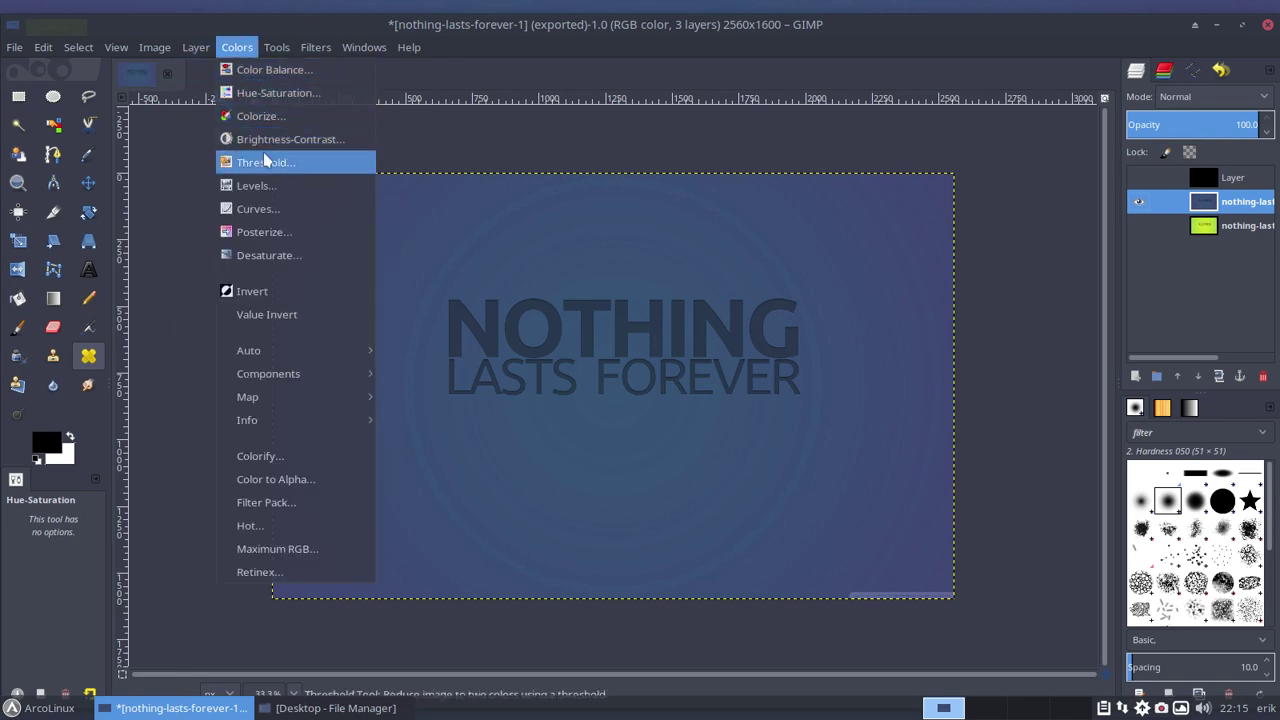
pyautogui.click(267, 256)
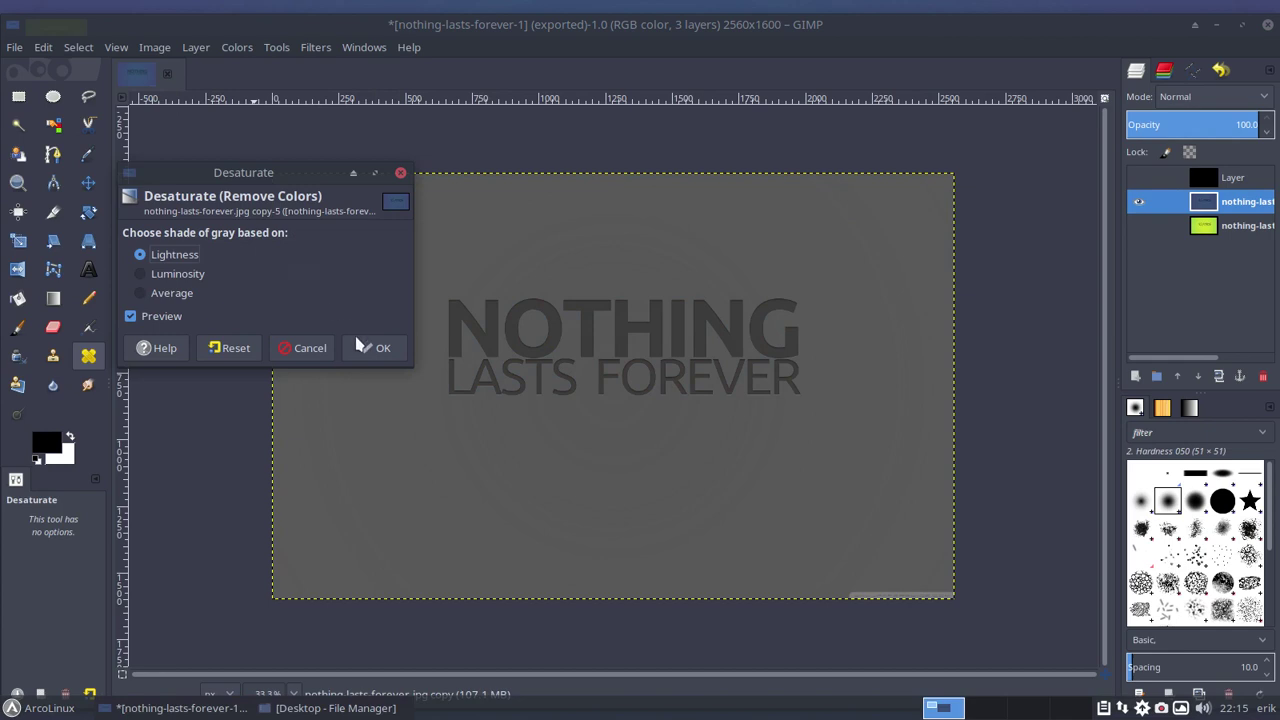
pyautogui.click(171, 275)
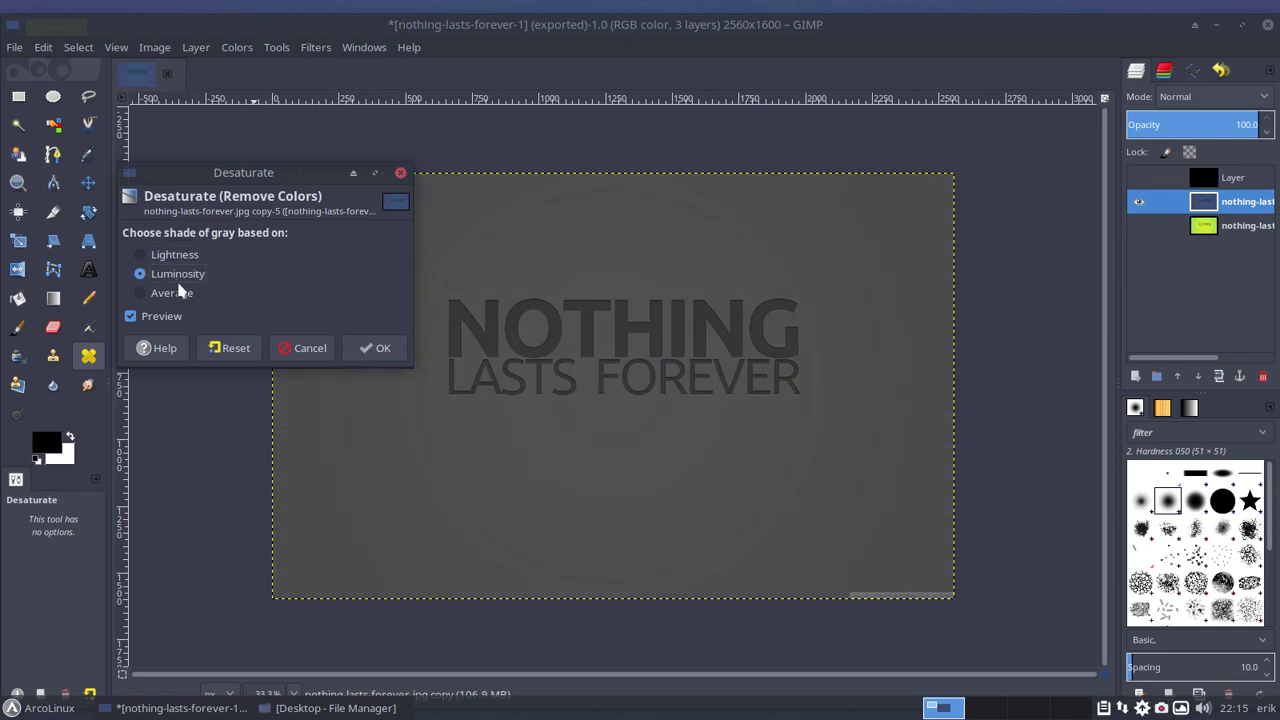
pyautogui.click(176, 291)
pyautogui.click(185, 279)
pyautogui.click(379, 349)
# Export the gray version to the Desktop as nothing-lasts-forever-2.jpg with JPEG quality 100
pyautogui.click(15, 47)
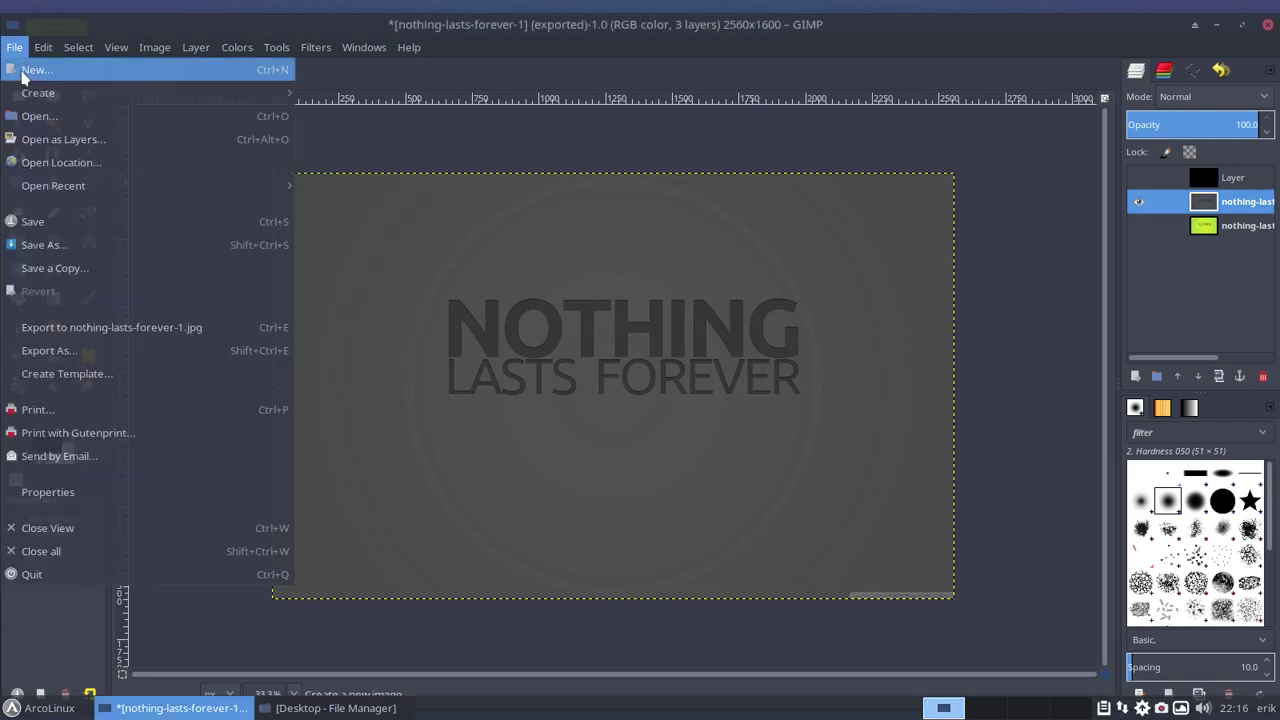
pyautogui.click(168, 351)
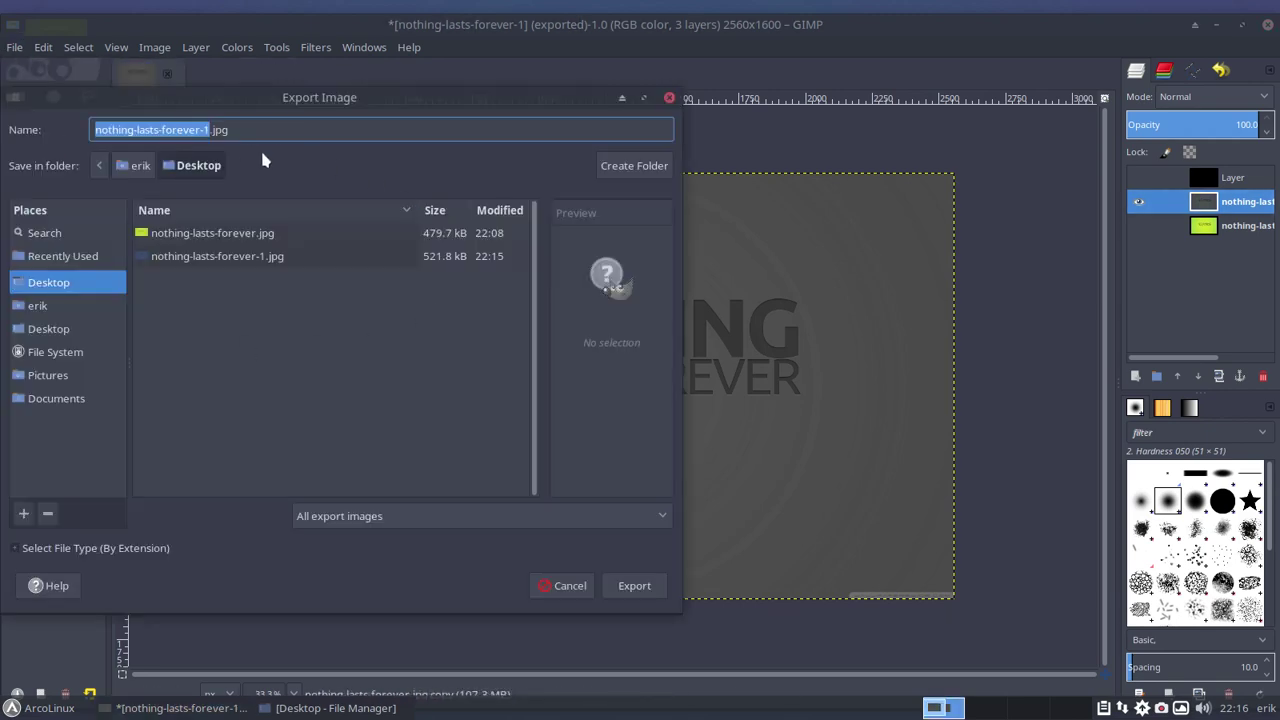
pyautogui.click(206, 129)
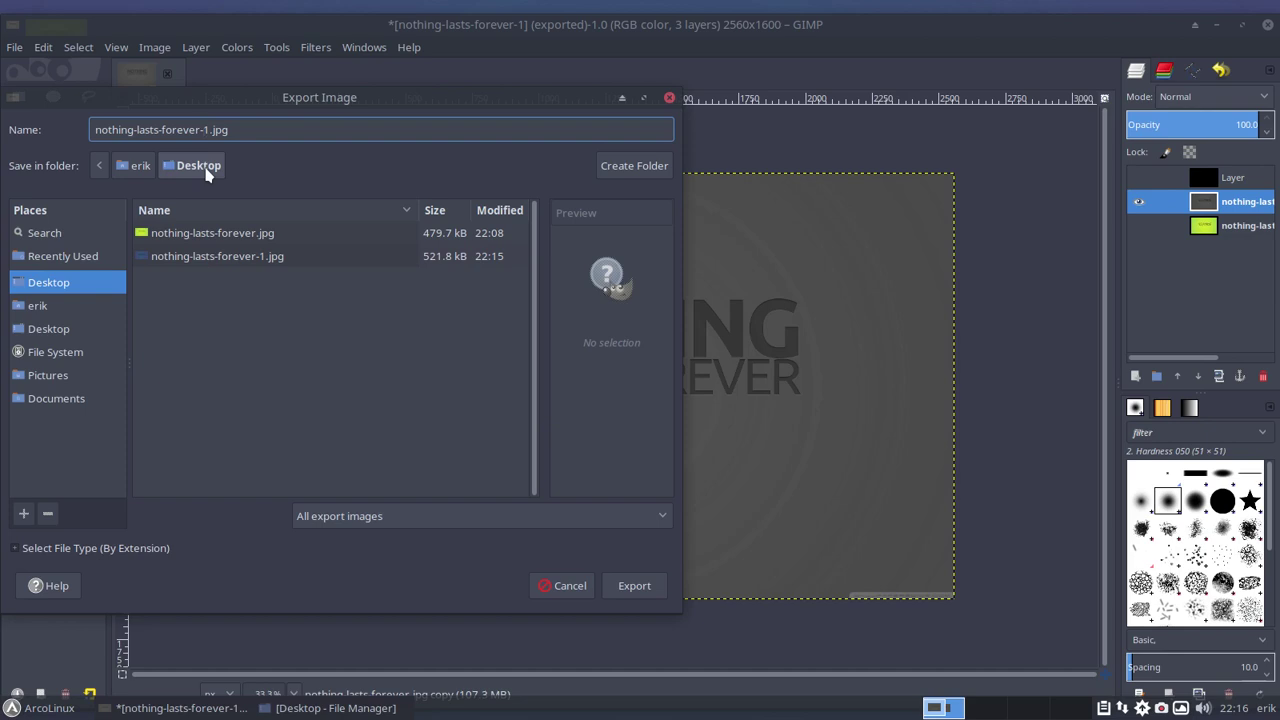
pyautogui.press('Delete')
pyautogui.write('2')
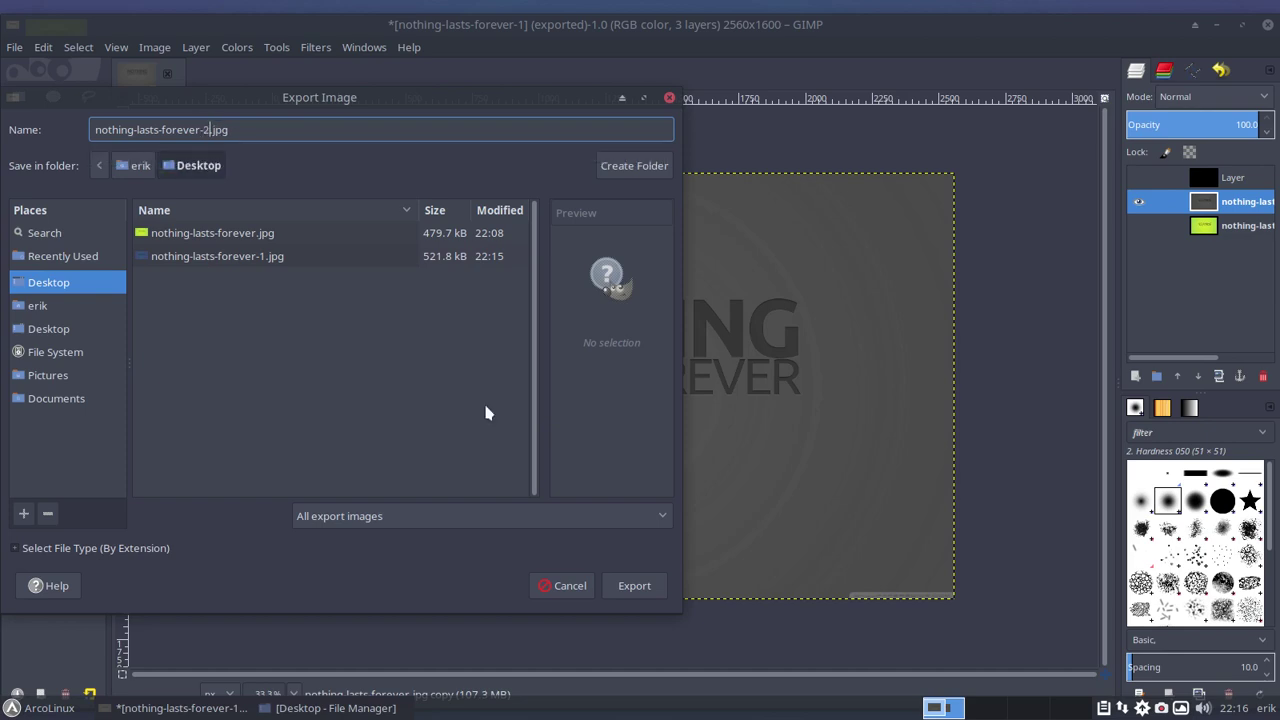
pyautogui.click(616, 582)
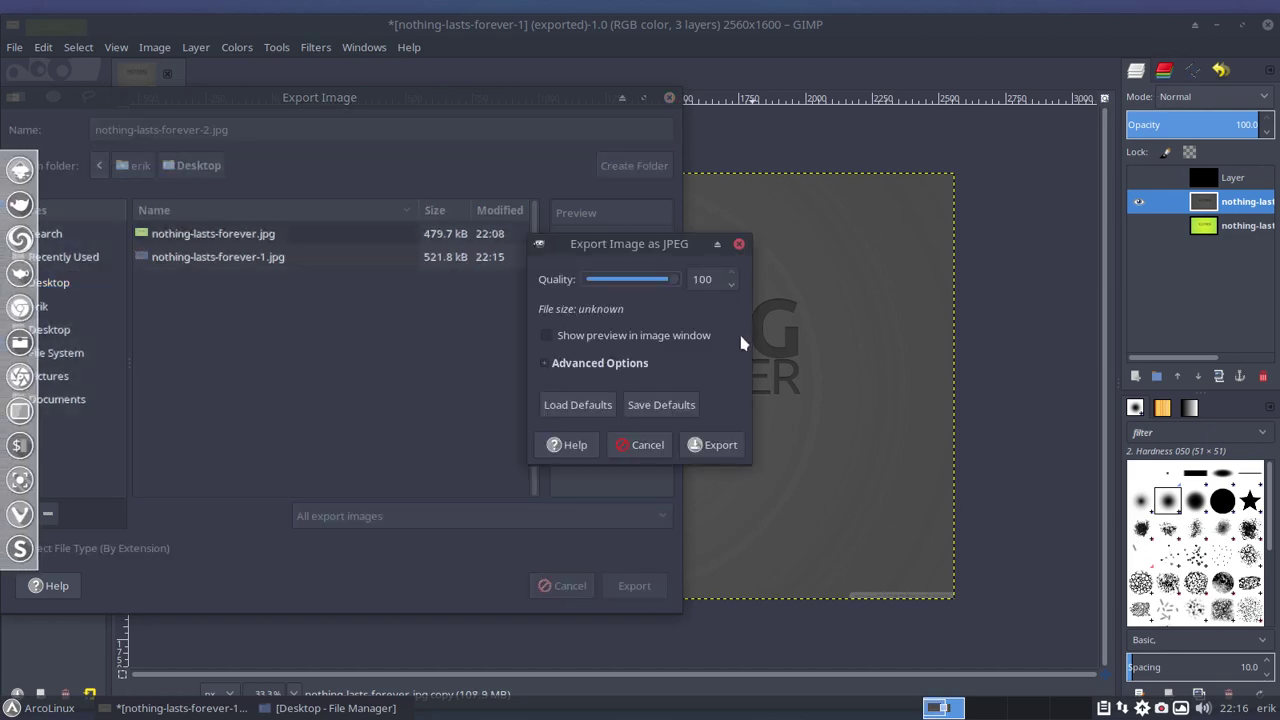
pyautogui.click(712, 444)
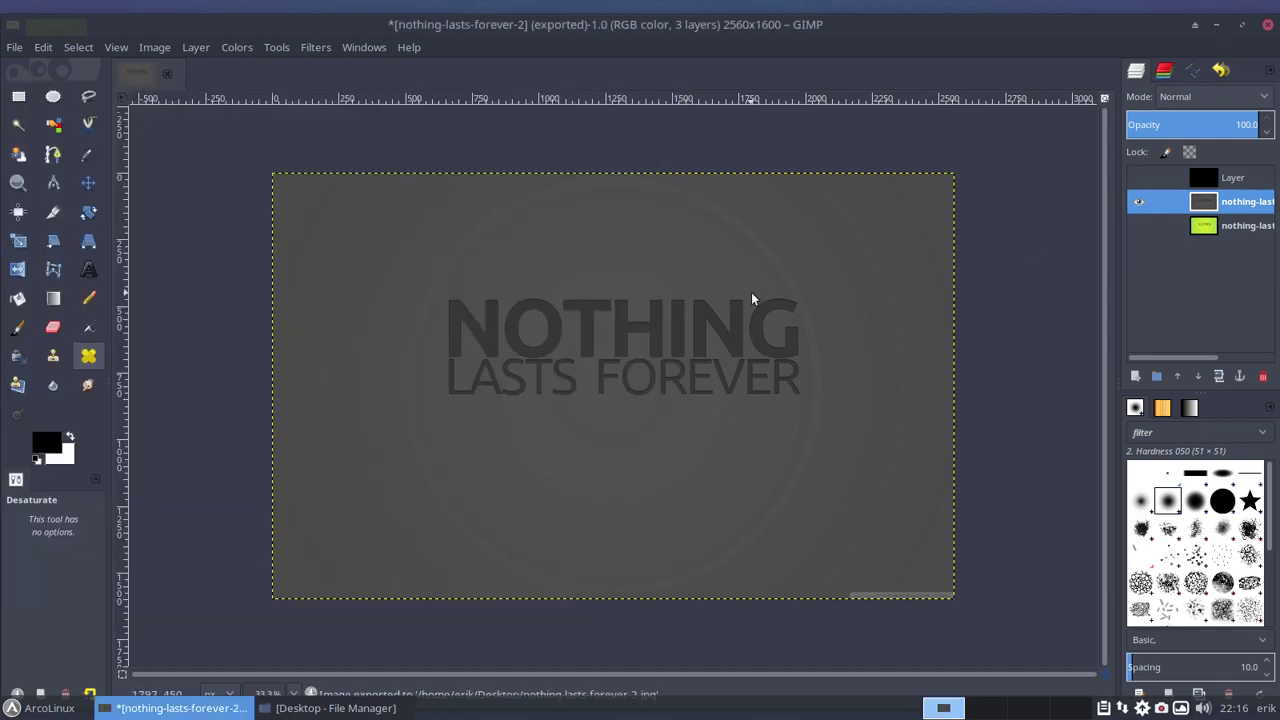
# Export the image again, replacing nothing-lasts-forever-2.jpg, and expand the advanced JPEG options before confirming at quality 100
pyautogui.click(15, 47)
pyautogui.click(85, 350)
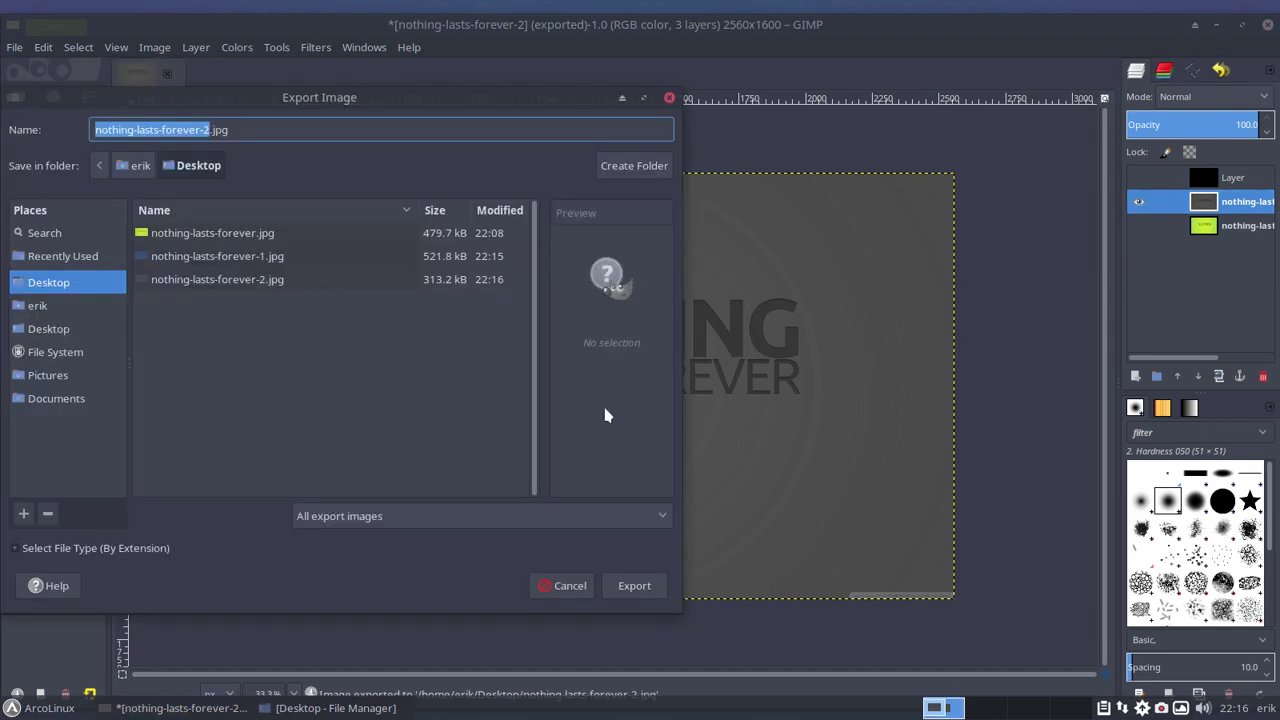
pyautogui.click(632, 586)
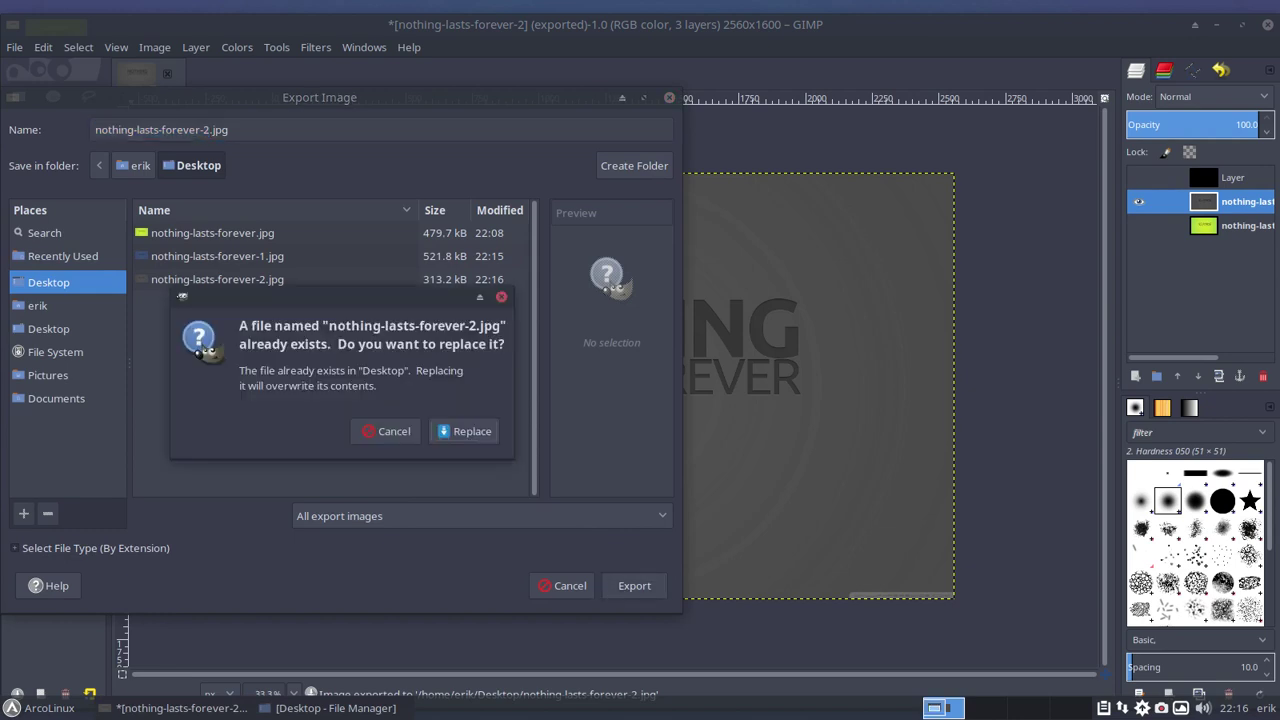
pyautogui.click(466, 430)
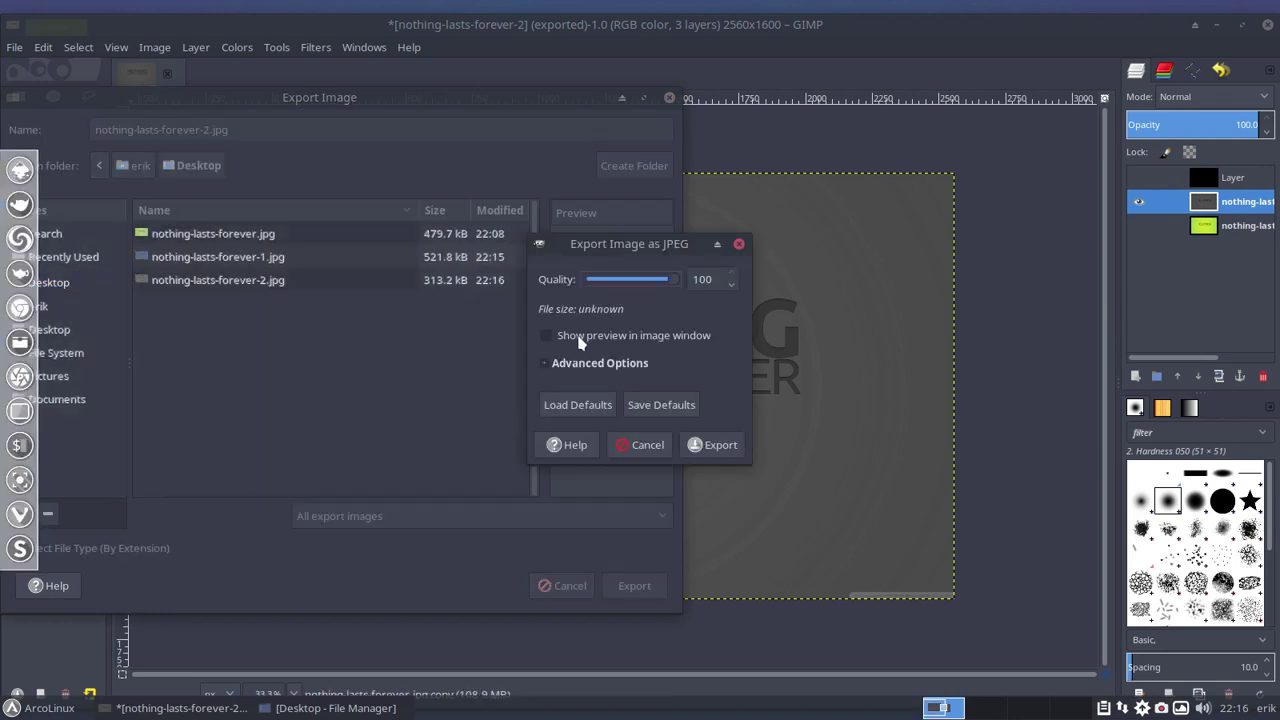
pyautogui.click(556, 366)
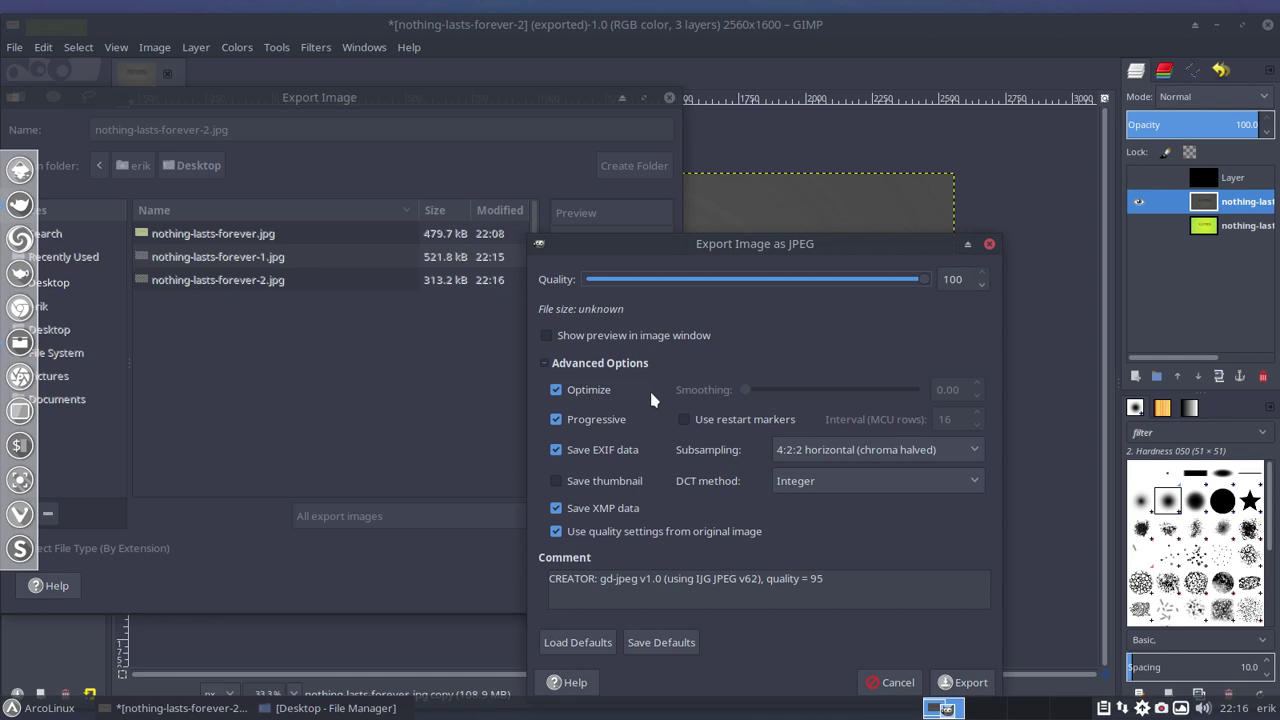
pyautogui.click(955, 682)
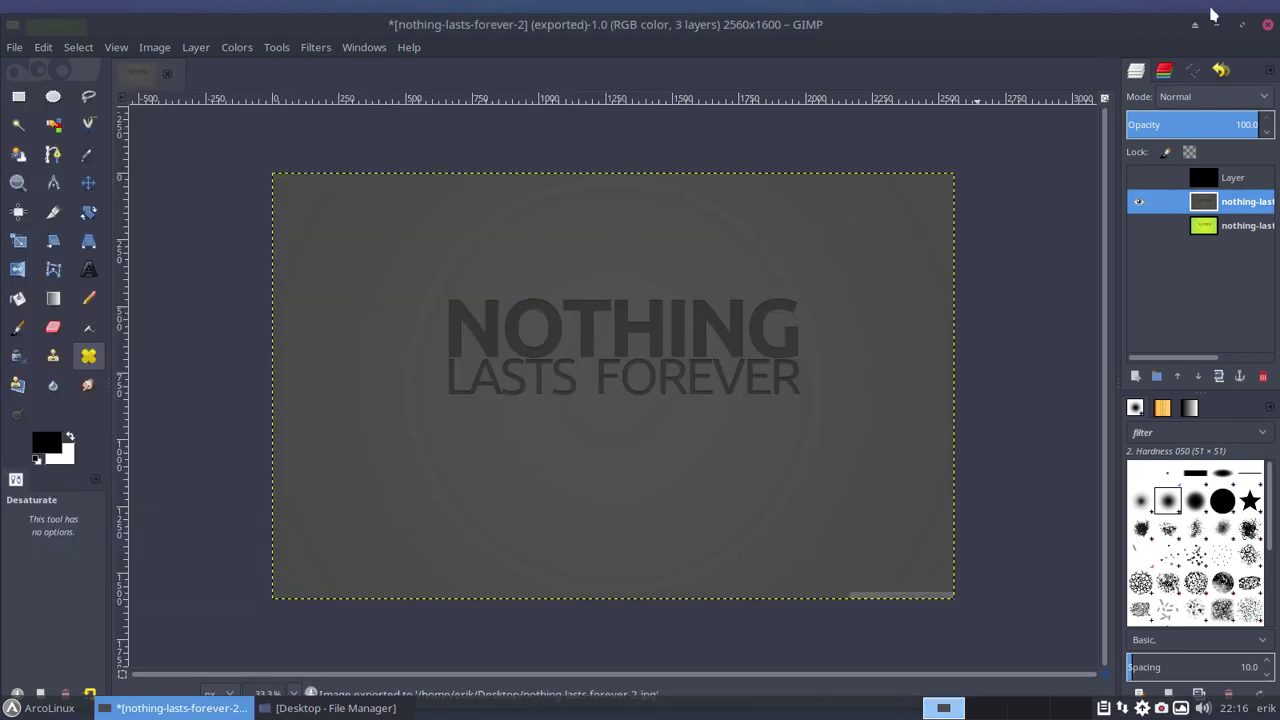
# Switch to the desktop and set nothing-lasts-forever-2.jpg as the wallpaper
pyautogui.click(1214, 23)
pyautogui.rightClick(67, 211)
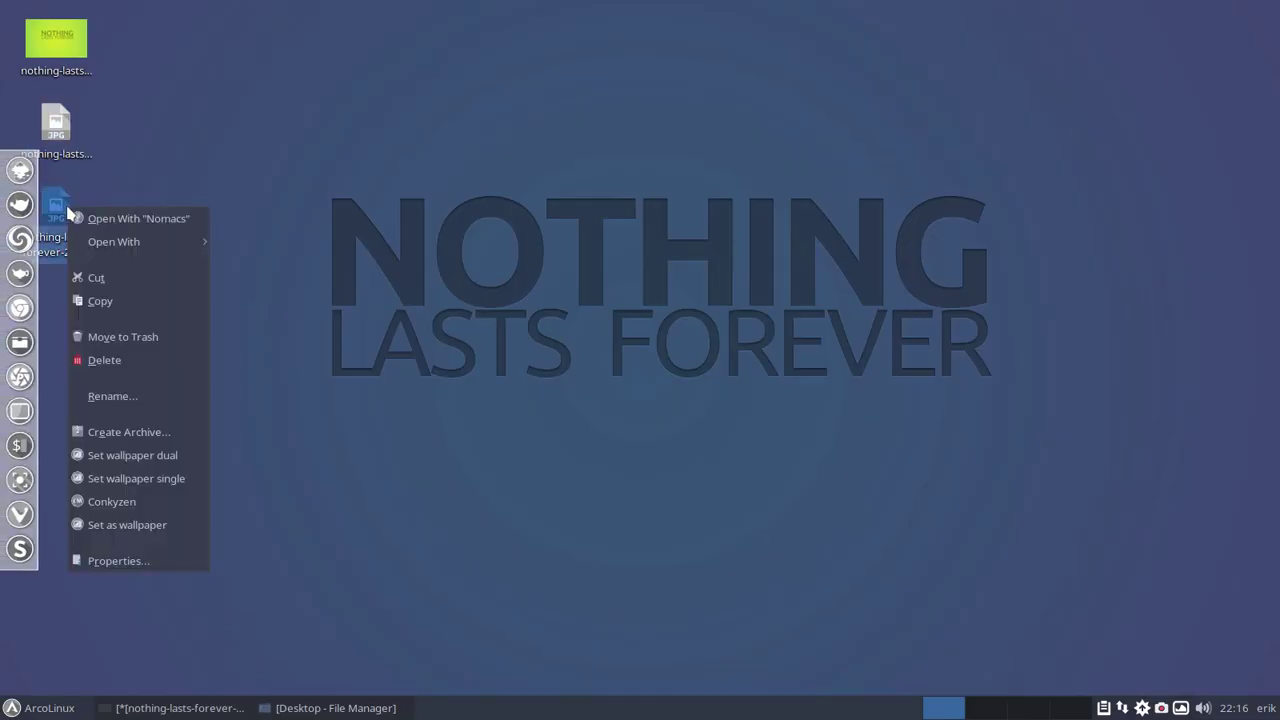
pyautogui.click(145, 528)
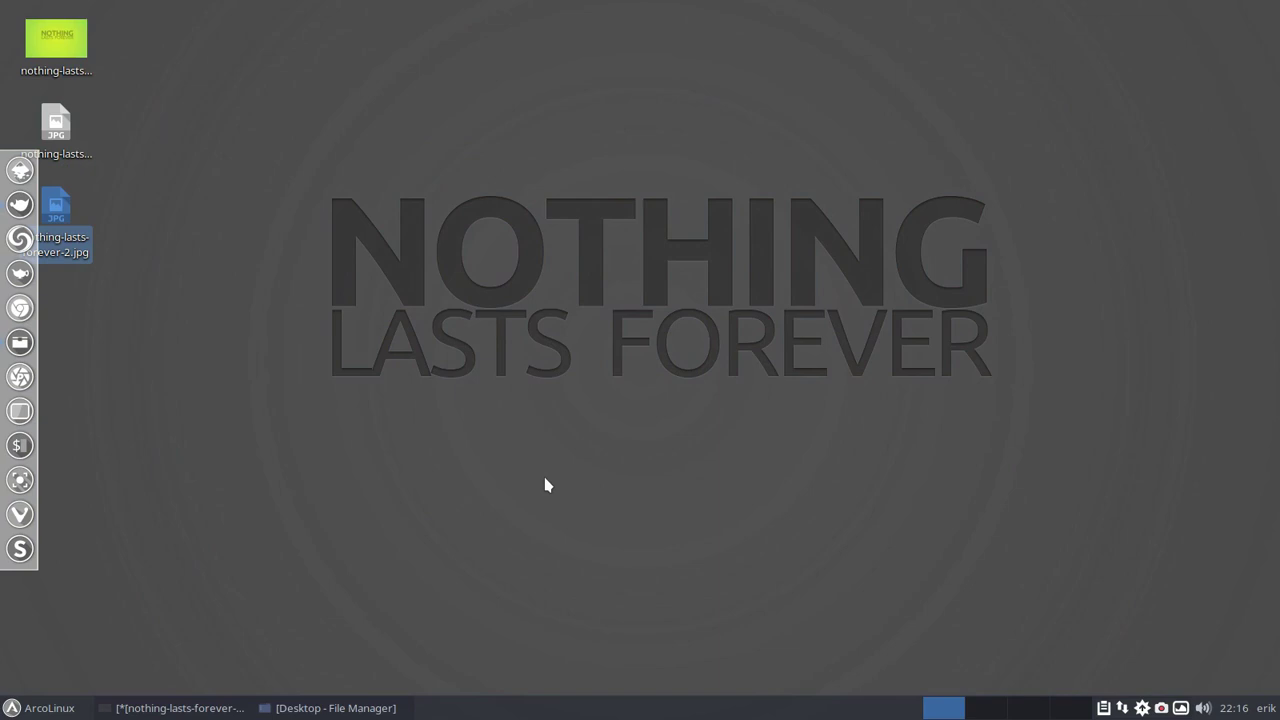
# Switch back to GIMP and step the undo history back to the last item visibility change before the Hue-Saturation edit
pyautogui.click(201, 712)
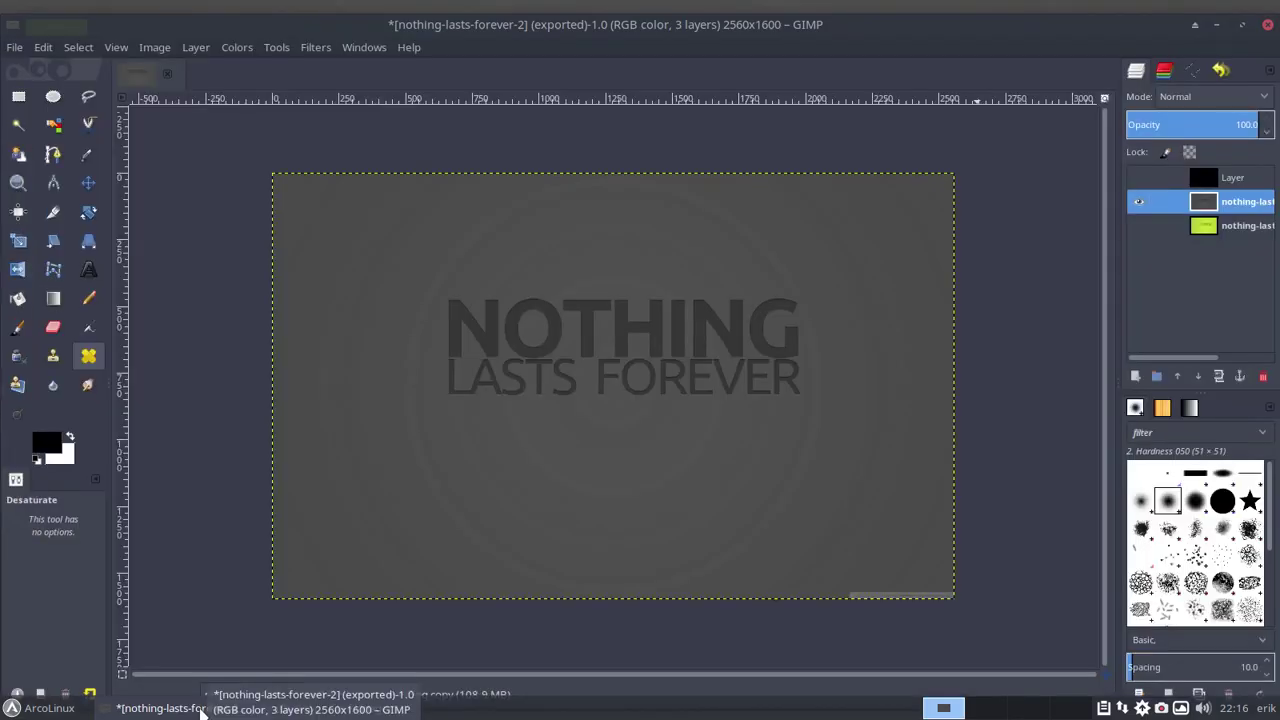
pyautogui.click(211, 48)
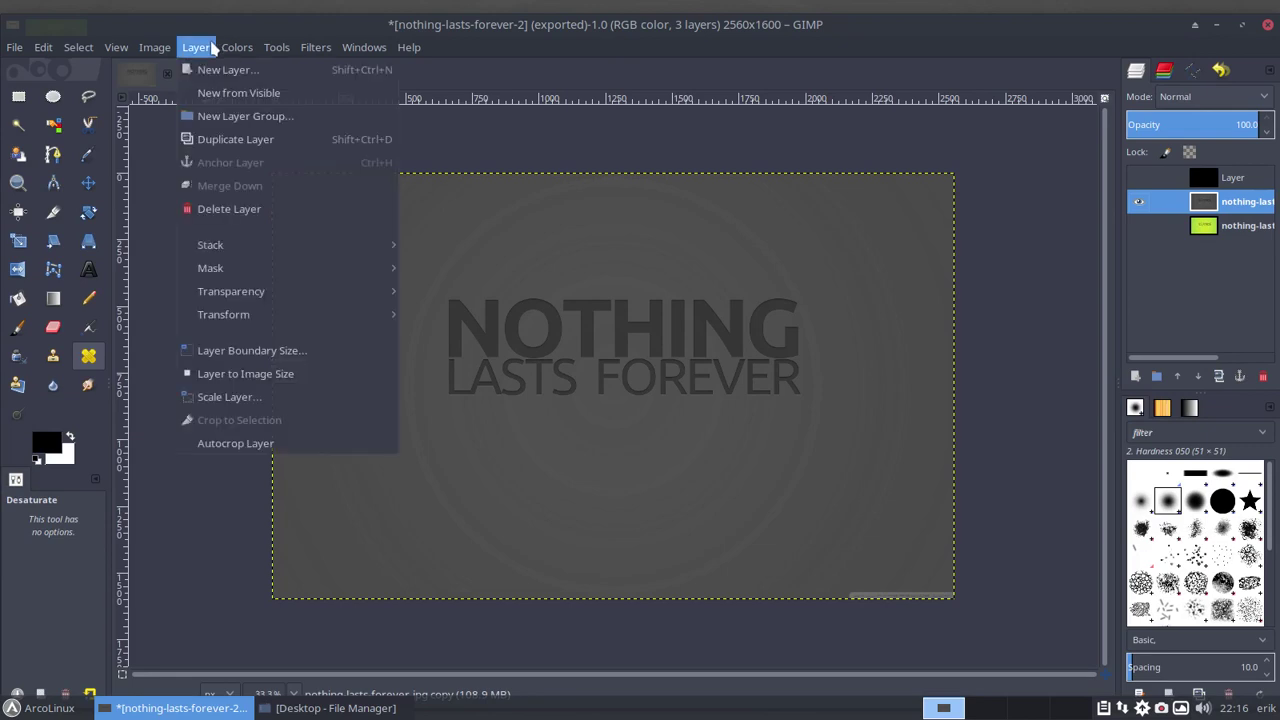
pyautogui.moveTo(237, 47)
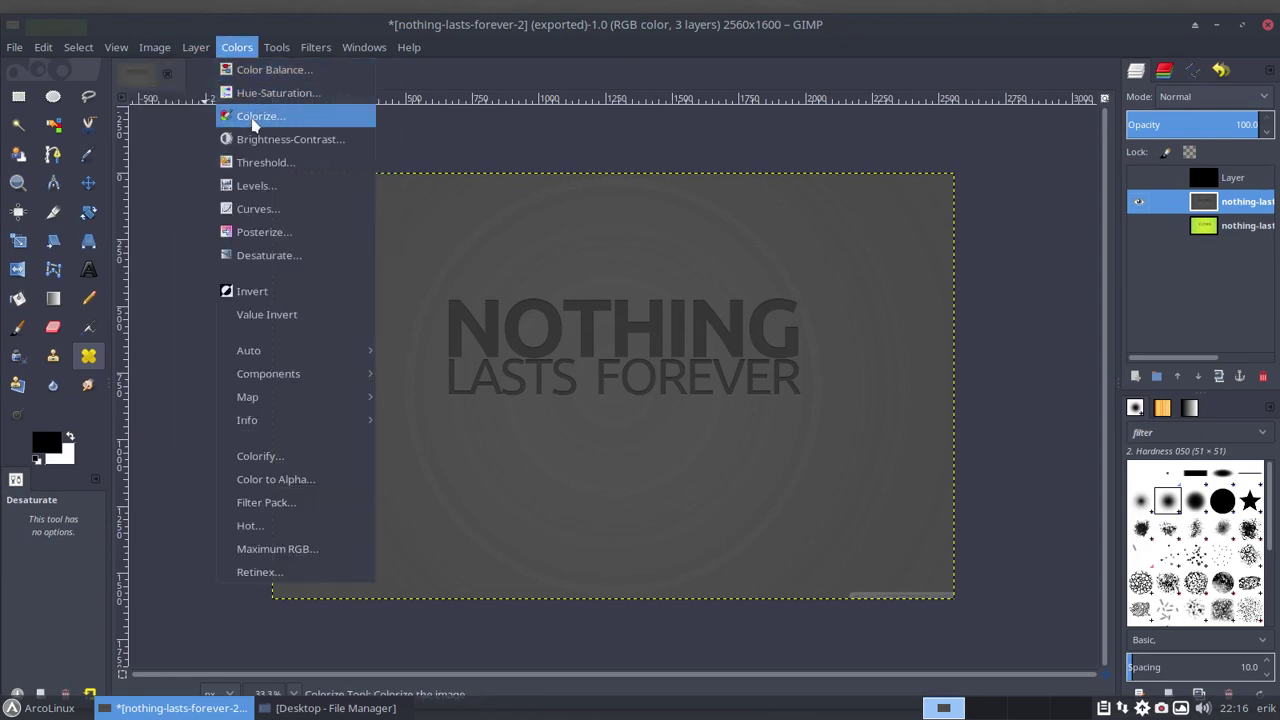
pyautogui.click(505, 135)
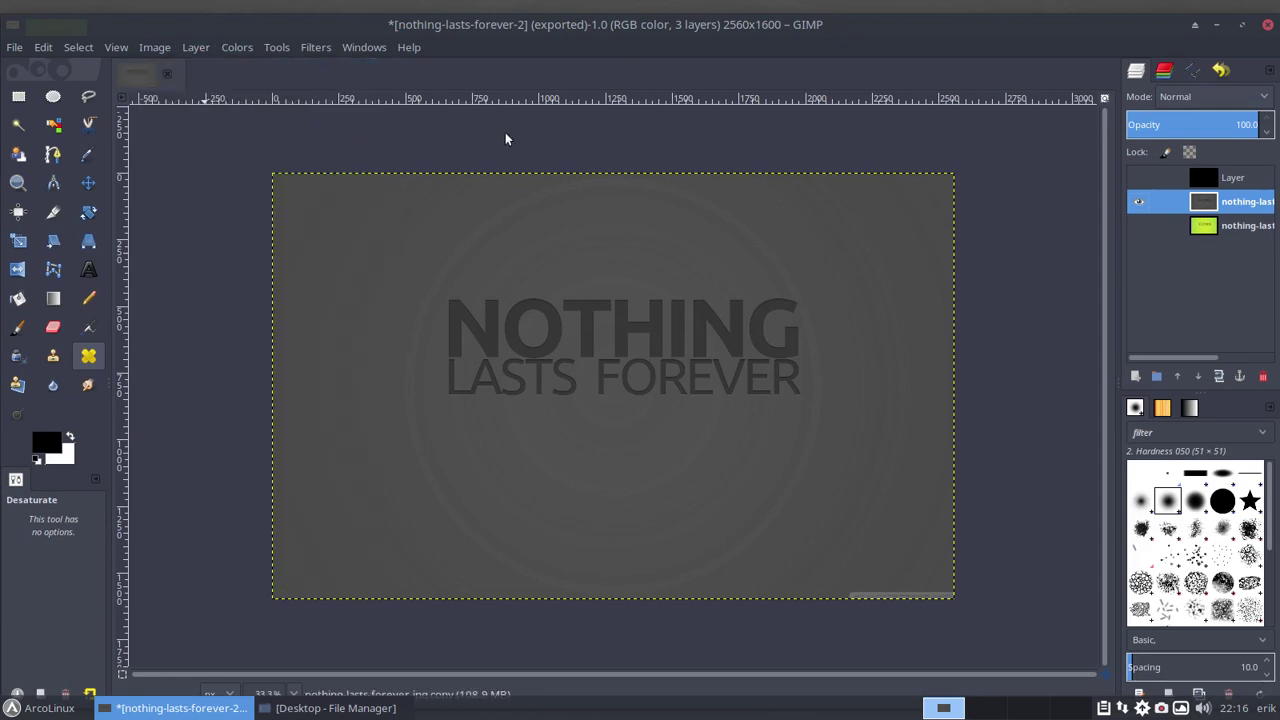
pyautogui.click(1214, 71)
pyautogui.click(1176, 289)
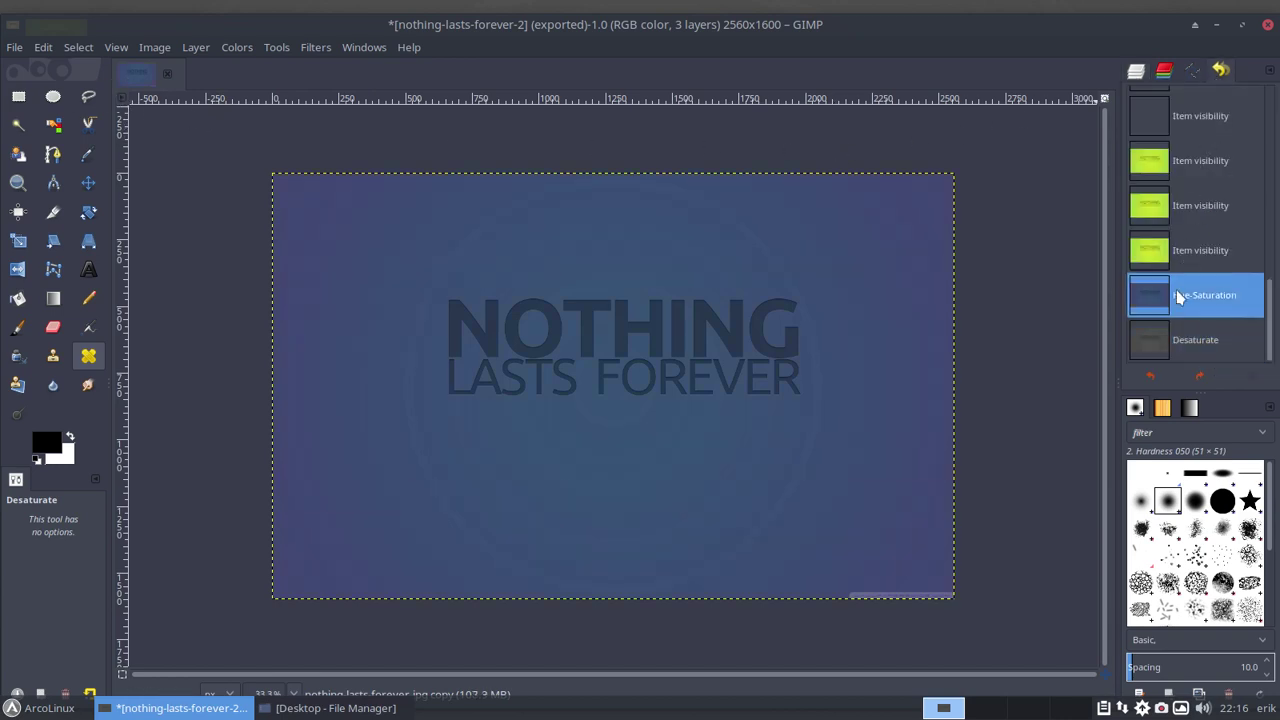
pyautogui.click(1187, 247)
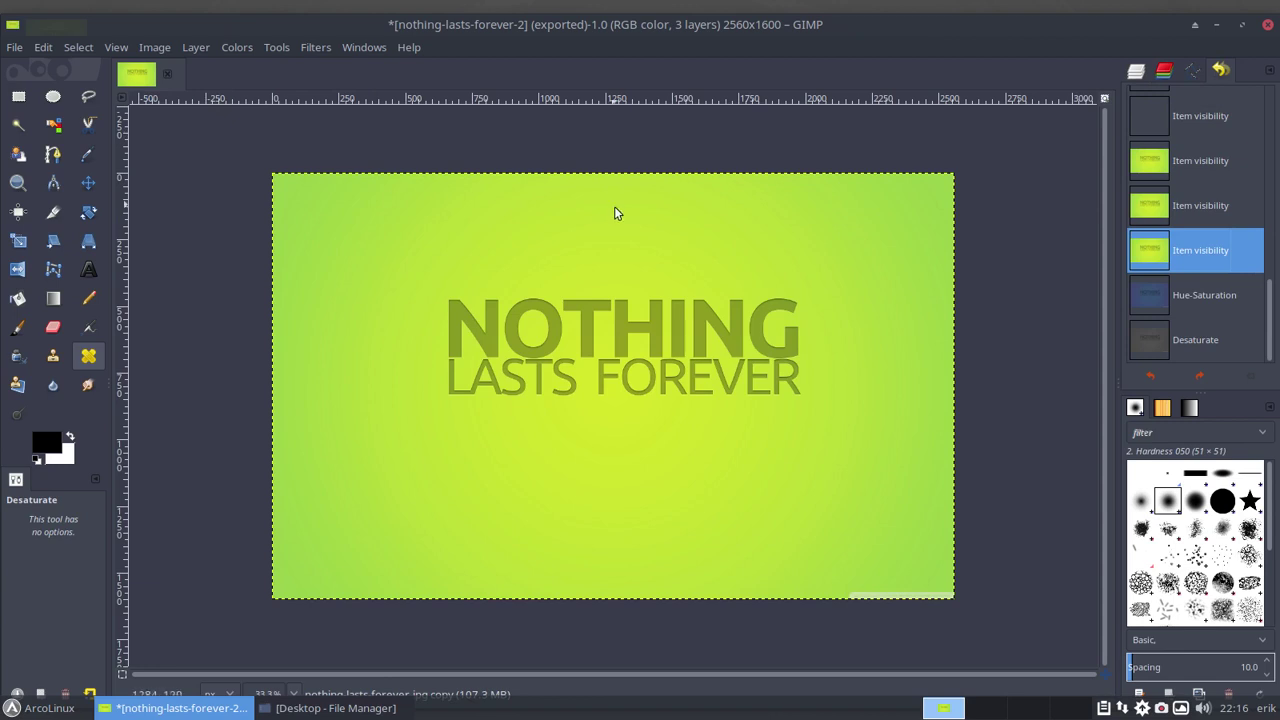
# Try posterizing the bright green wallpaper copy at 3 levels, and cancel the effect
pyautogui.click(155, 47)
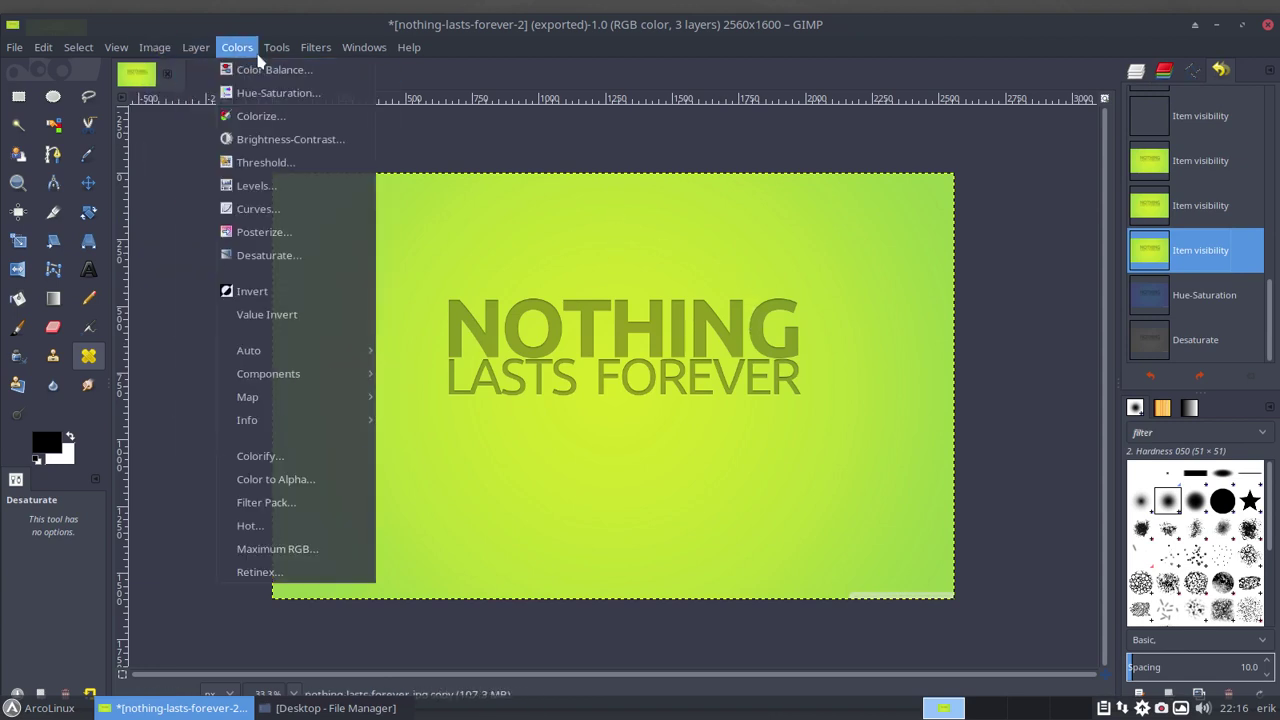
pyautogui.moveTo(276, 47)
pyautogui.moveTo(237, 47)
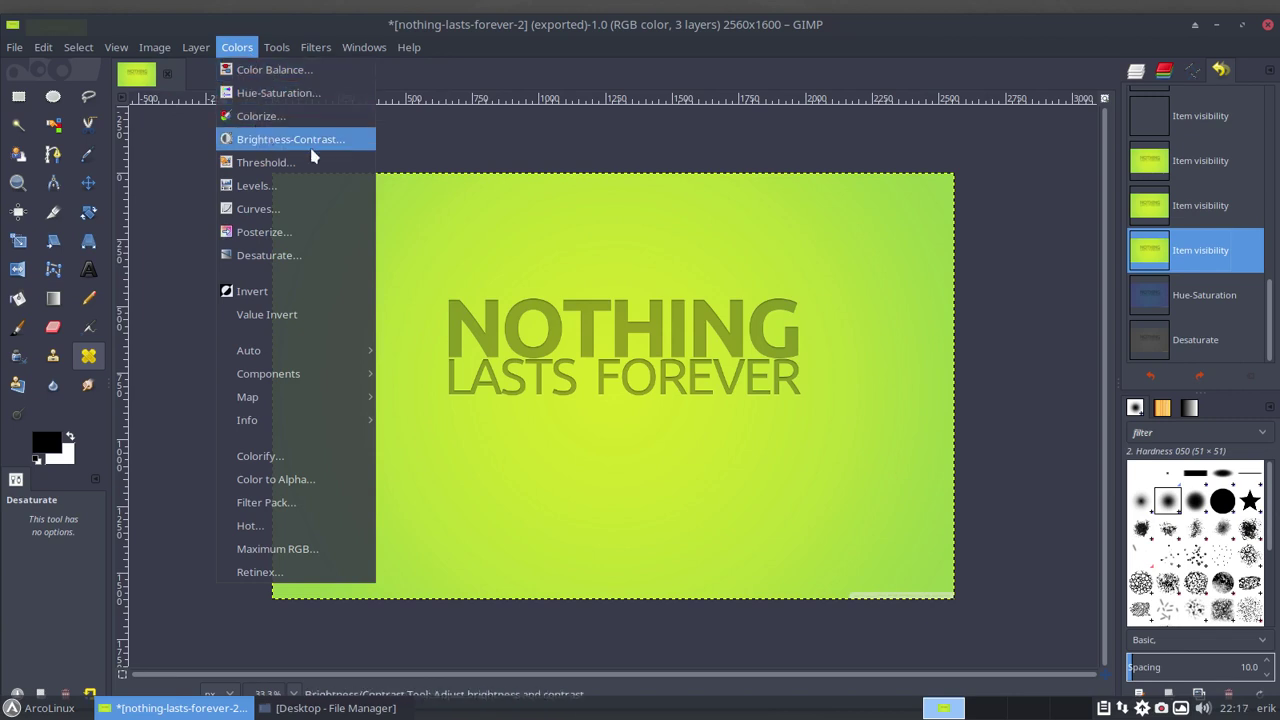
pyautogui.click(264, 232)
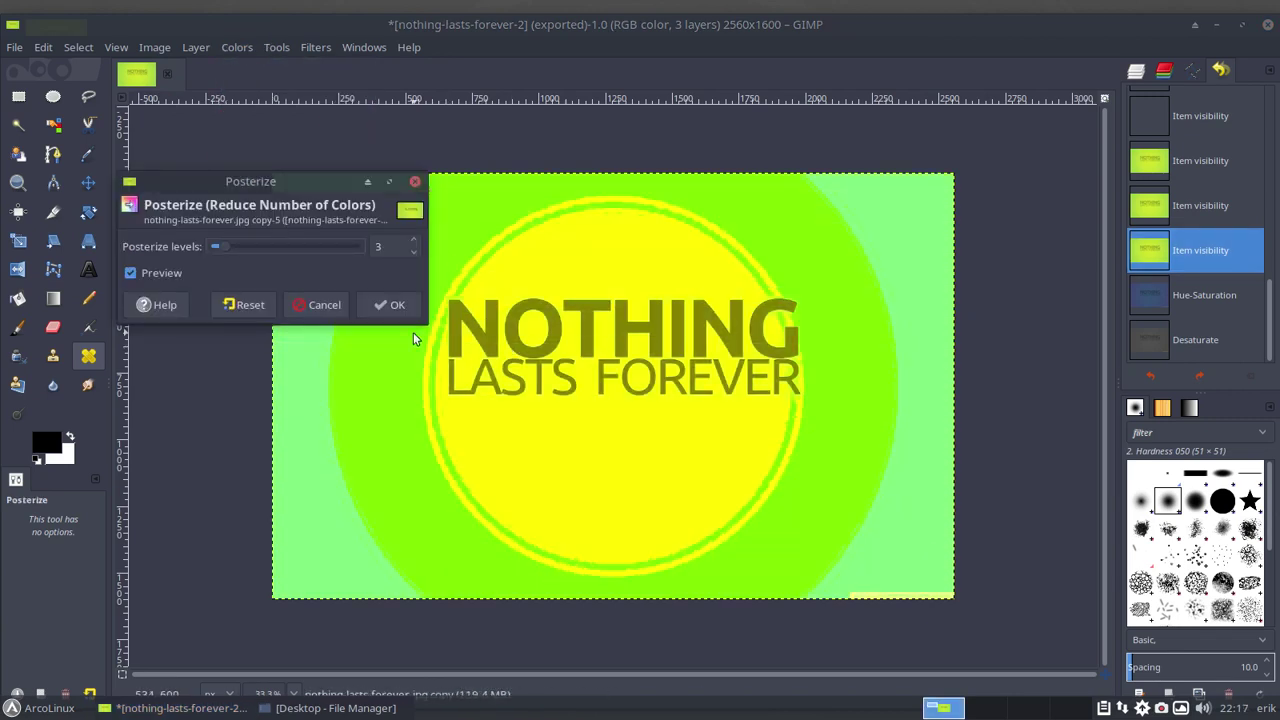
pyautogui.click(320, 305)
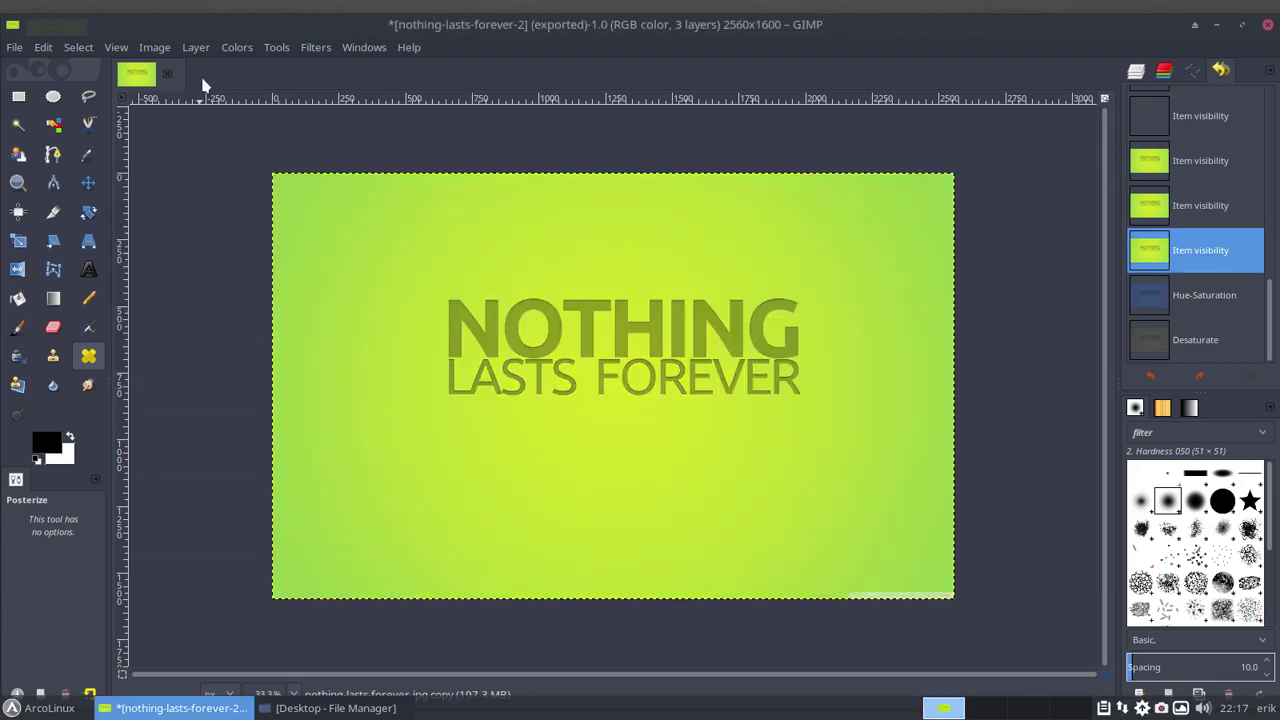
# Try bending the Value color curve of the wallpaper copy into a wave with several points, and cancel it
pyautogui.click(235, 47)
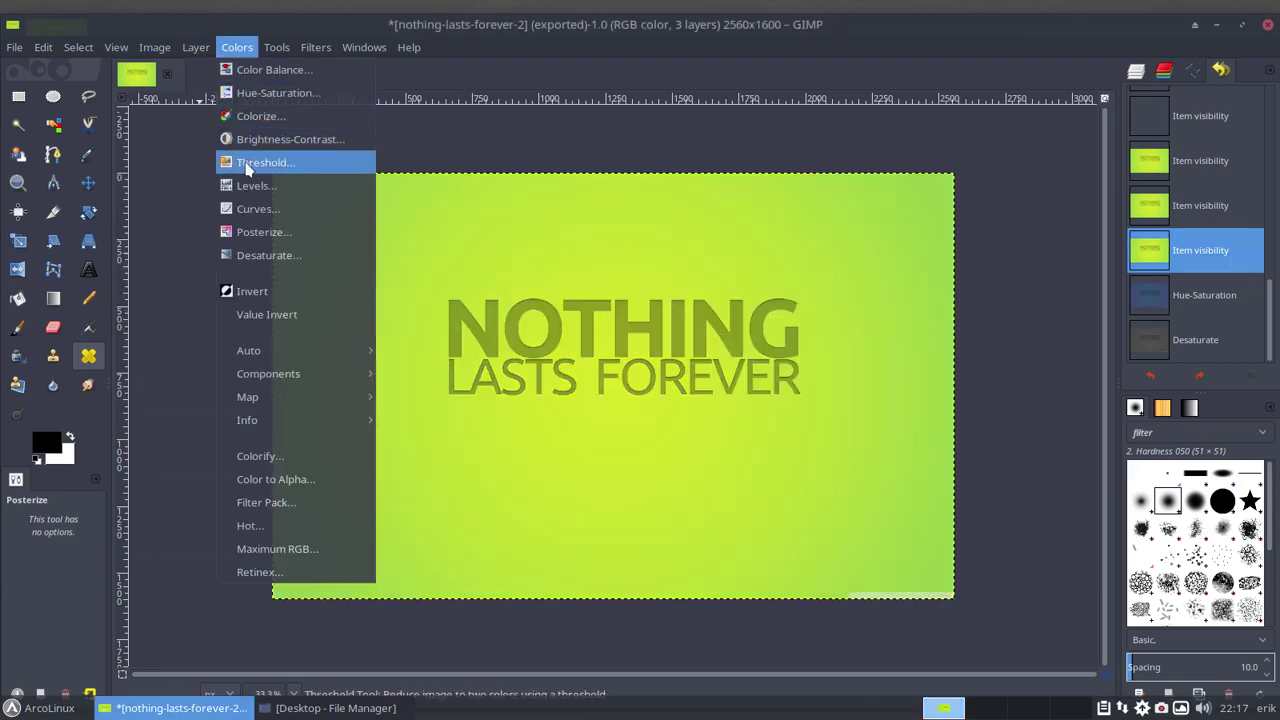
pyautogui.click(252, 208)
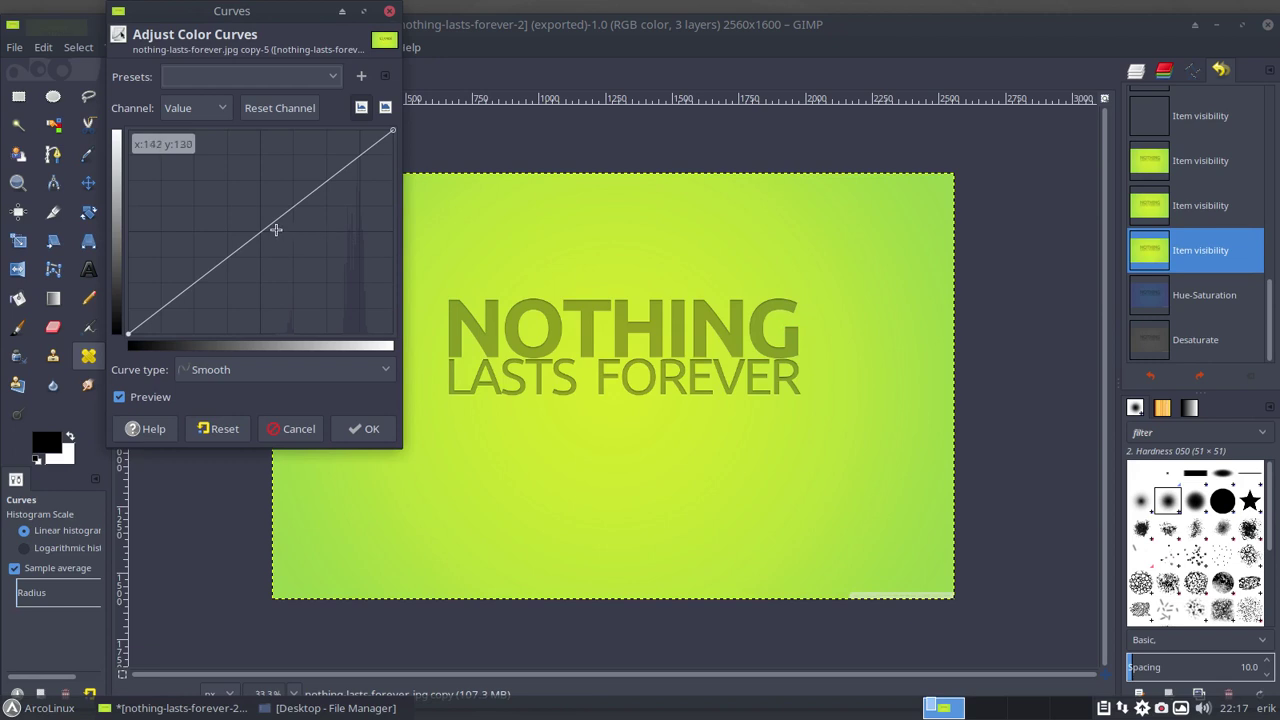
pyautogui.moveTo(271, 226); pyautogui.dragTo(297, 196)
pyautogui.click(214, 243)
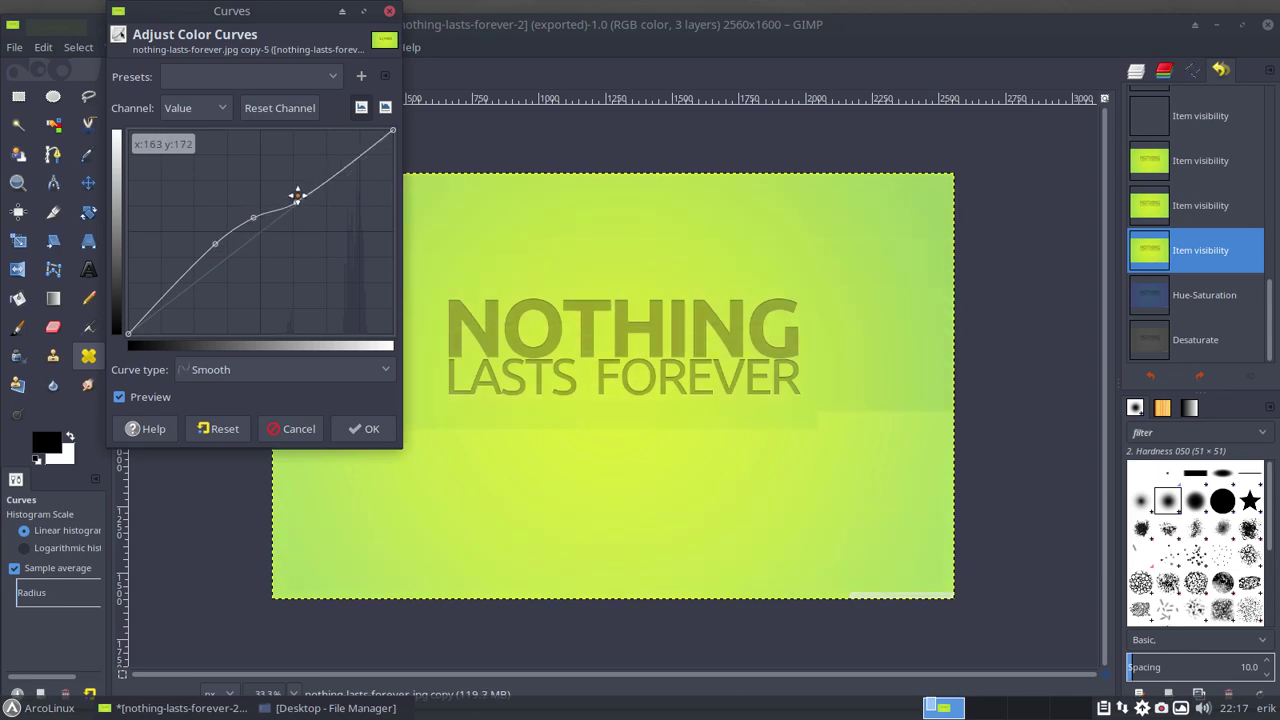
pyautogui.click(314, 186)
pyautogui.click(336, 164)
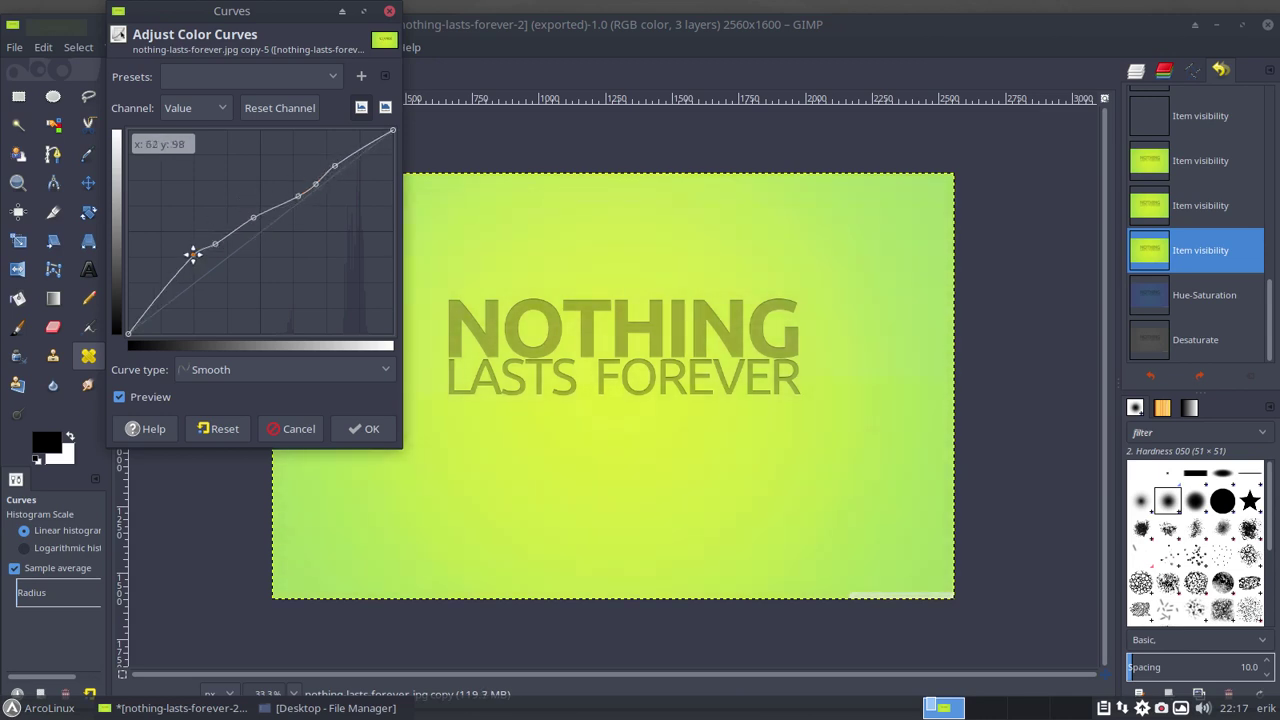
pyautogui.moveTo(194, 251); pyautogui.dragTo(228, 307)
pyautogui.moveTo(260, 240); pyautogui.dragTo(287, 262)
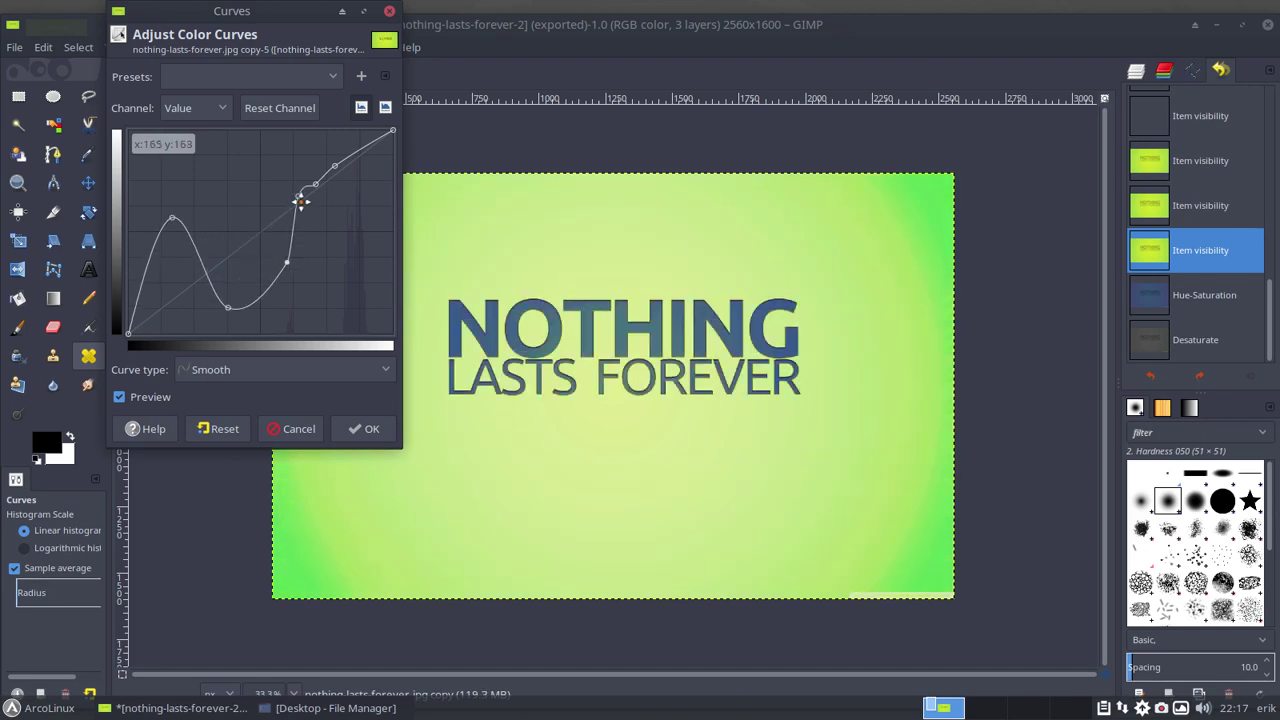
pyautogui.moveTo(316, 184); pyautogui.dragTo(371, 232)
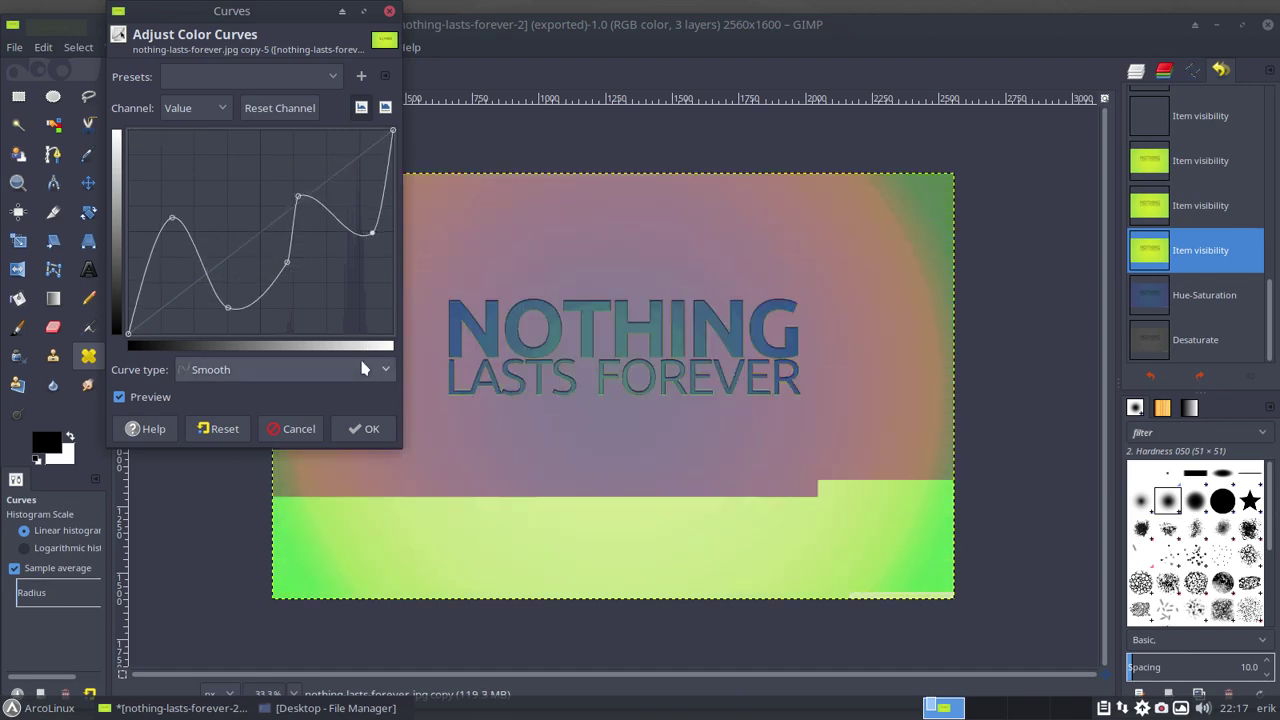
pyautogui.click(290, 428)
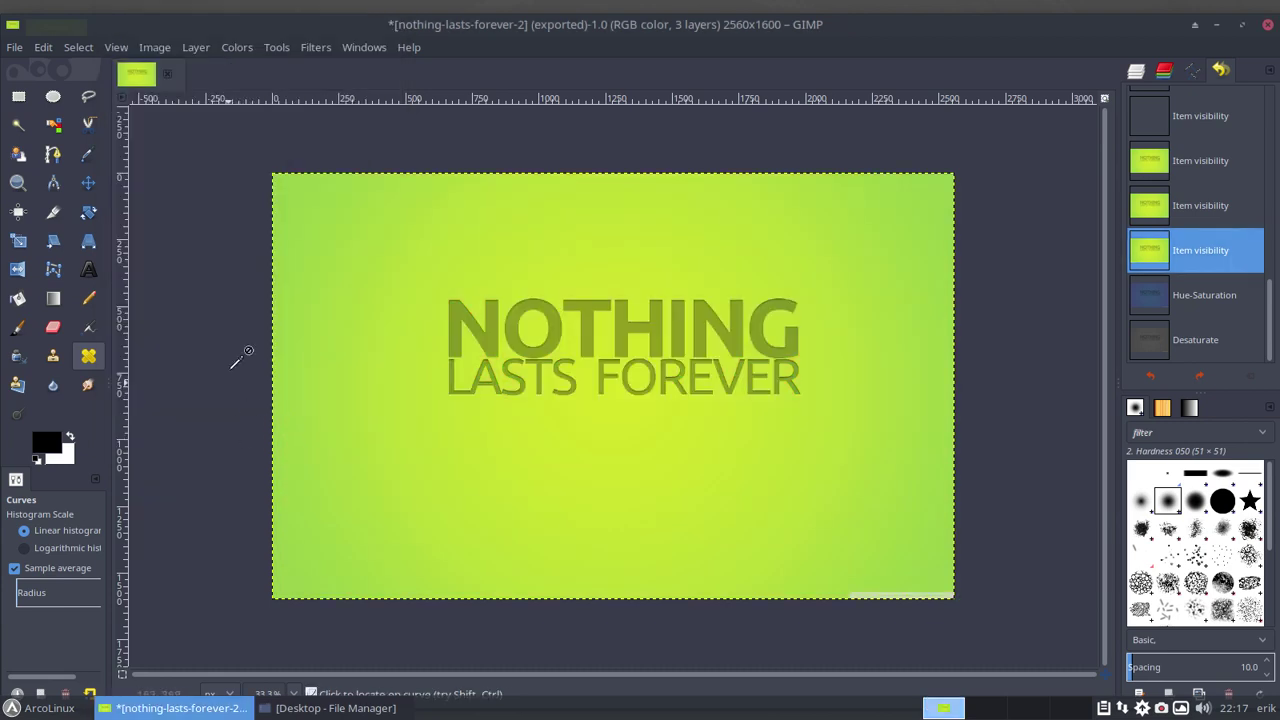
# Adjust the wallpaper copy's Value levels to low input 139, gamma 1.04 and low output 22, and apply them
pyautogui.click(238, 47)
pyautogui.click(252, 186)
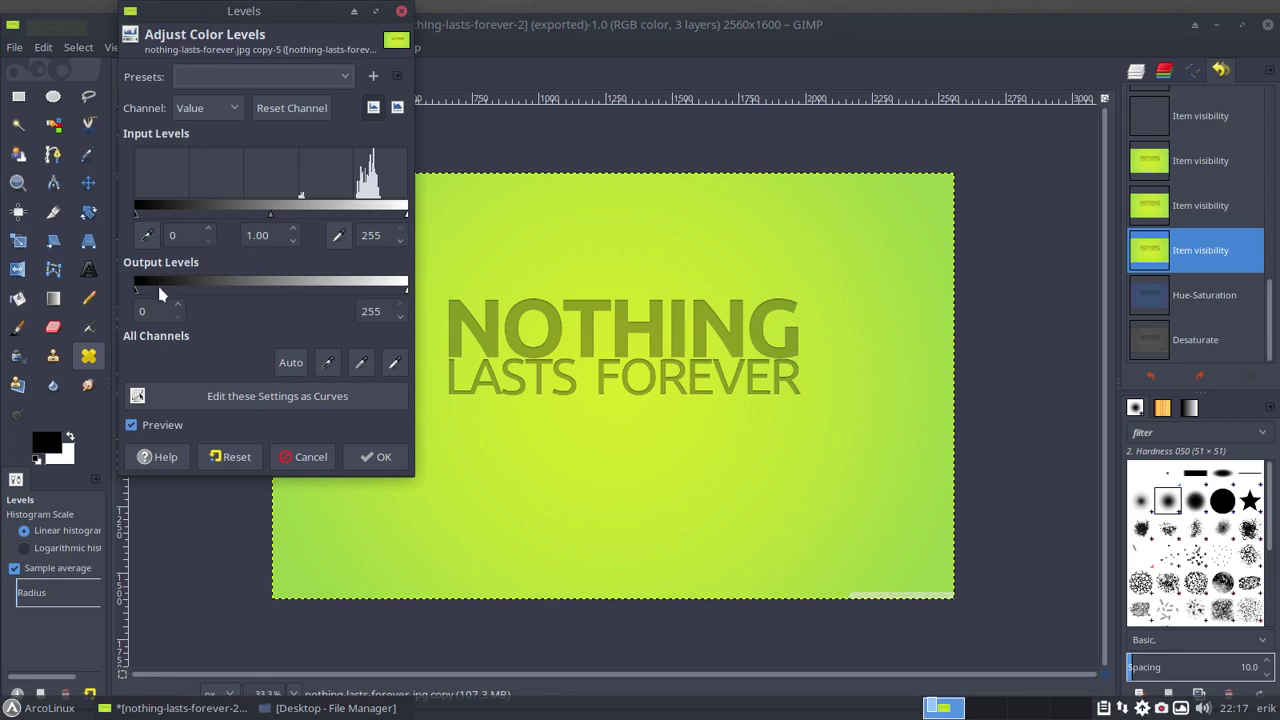
pyautogui.moveTo(150, 285)
pyautogui.mouseDown()
pyautogui.moveTo(230, 288)
pyautogui.moveTo(158, 288)
pyautogui.mouseUp()
pyautogui.click(158, 212)
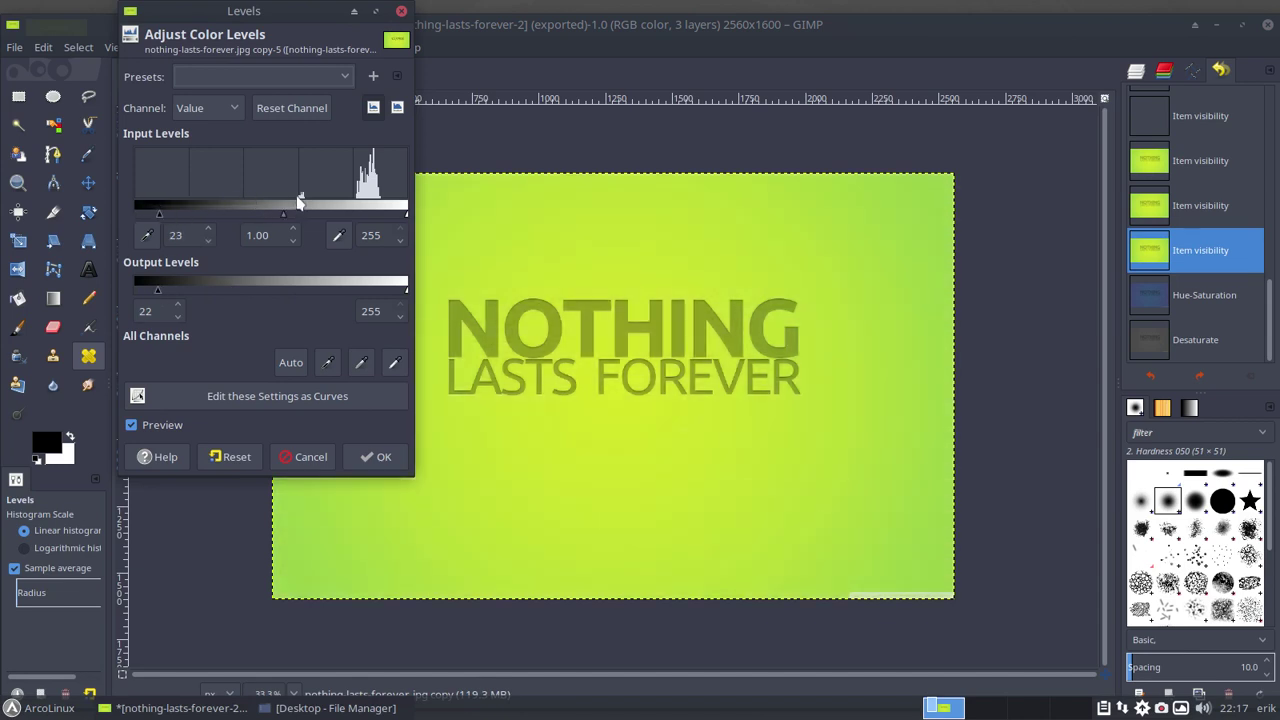
pyautogui.click(209, 229)
pyautogui.moveTo(209, 229); pyautogui.dragTo(209, 229)
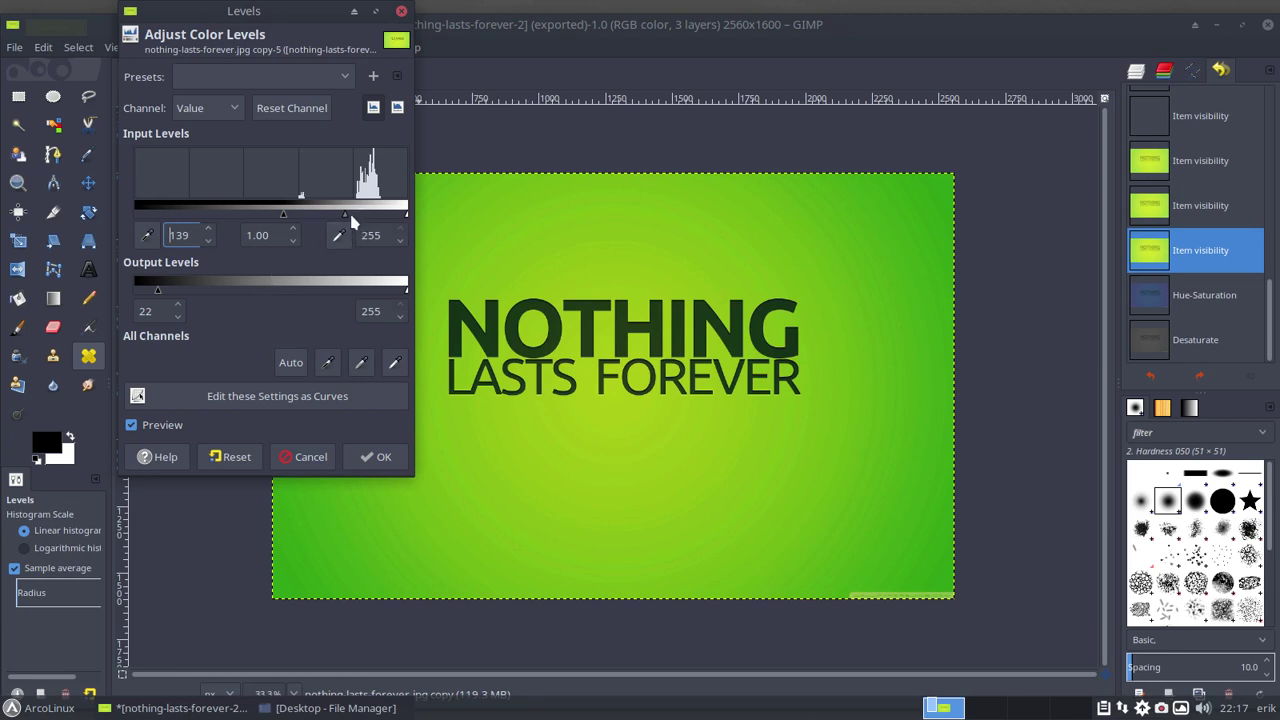
pyautogui.moveTo(347, 218)
pyautogui.mouseDown()
pyautogui.moveTo(318, 215)
pyautogui.moveTo(378, 215)
pyautogui.moveTo(392, 229)
pyautogui.moveTo(325, 208)
pyautogui.moveTo(345, 210)
pyautogui.mouseUp()
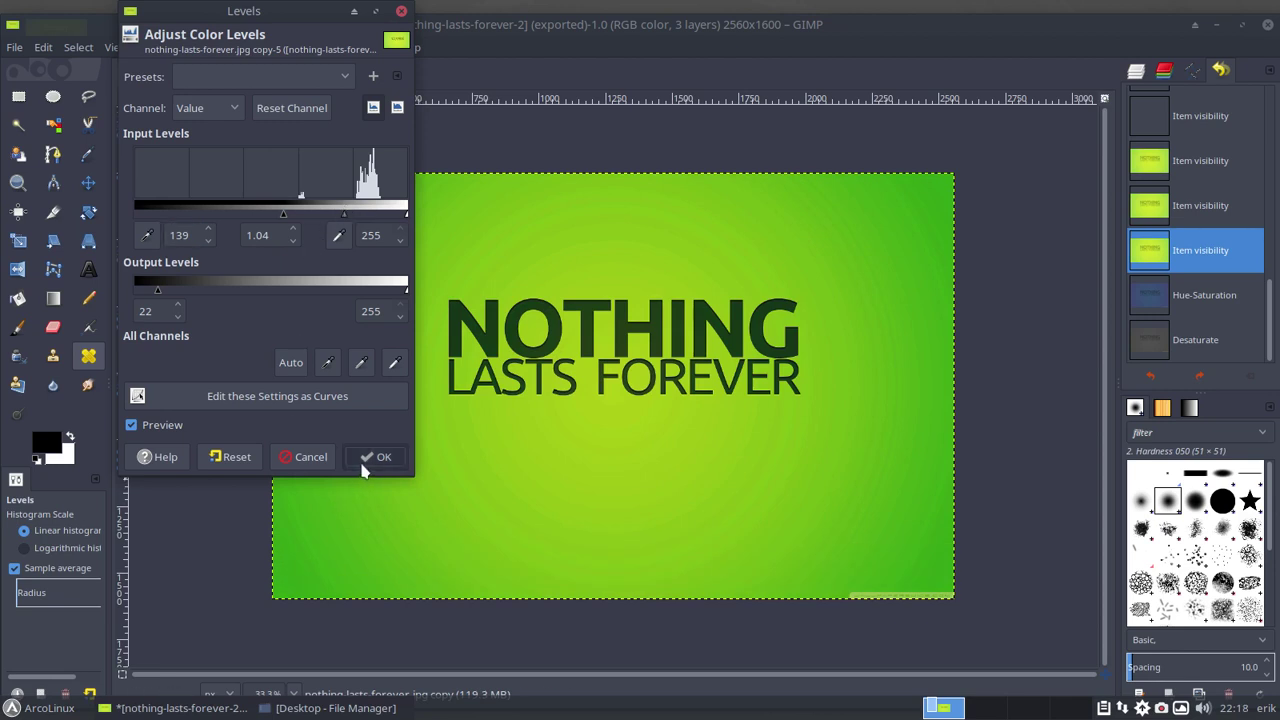
pyautogui.click(375, 457)
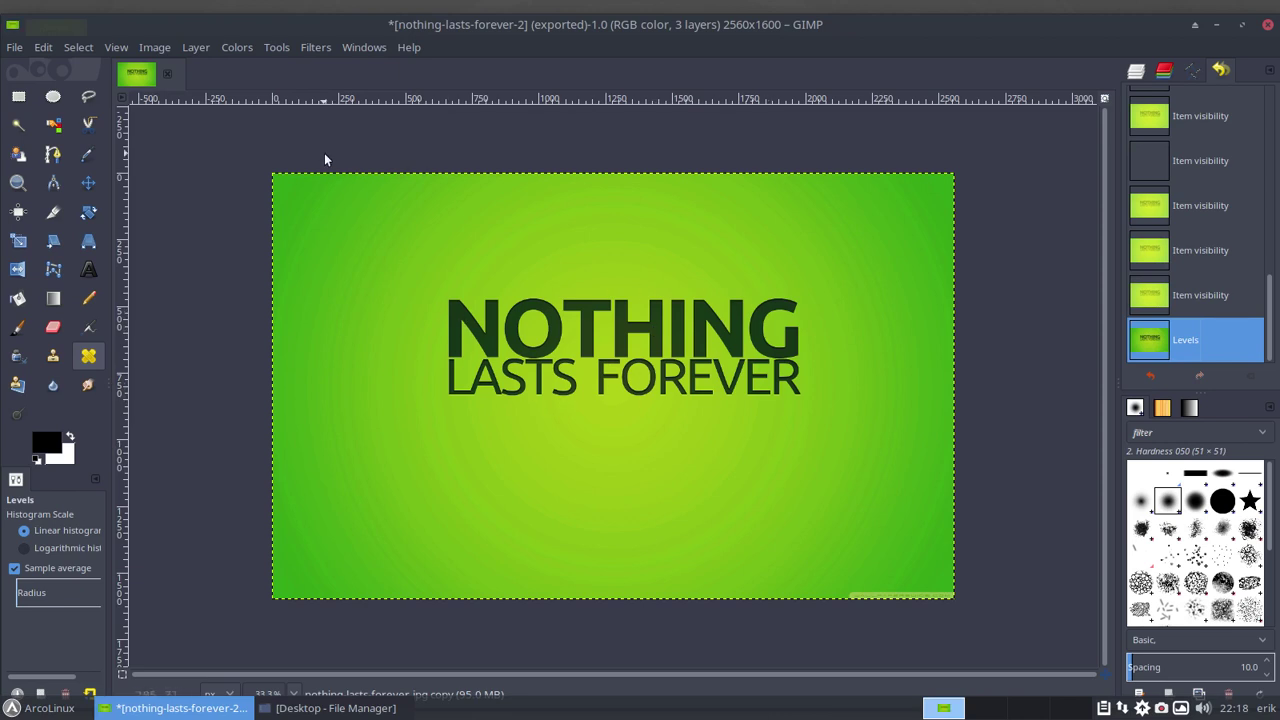
# Go back to the layer list, try a black-and-white threshold on the wallpaper copy, and cancel it
pyautogui.click(236, 47)
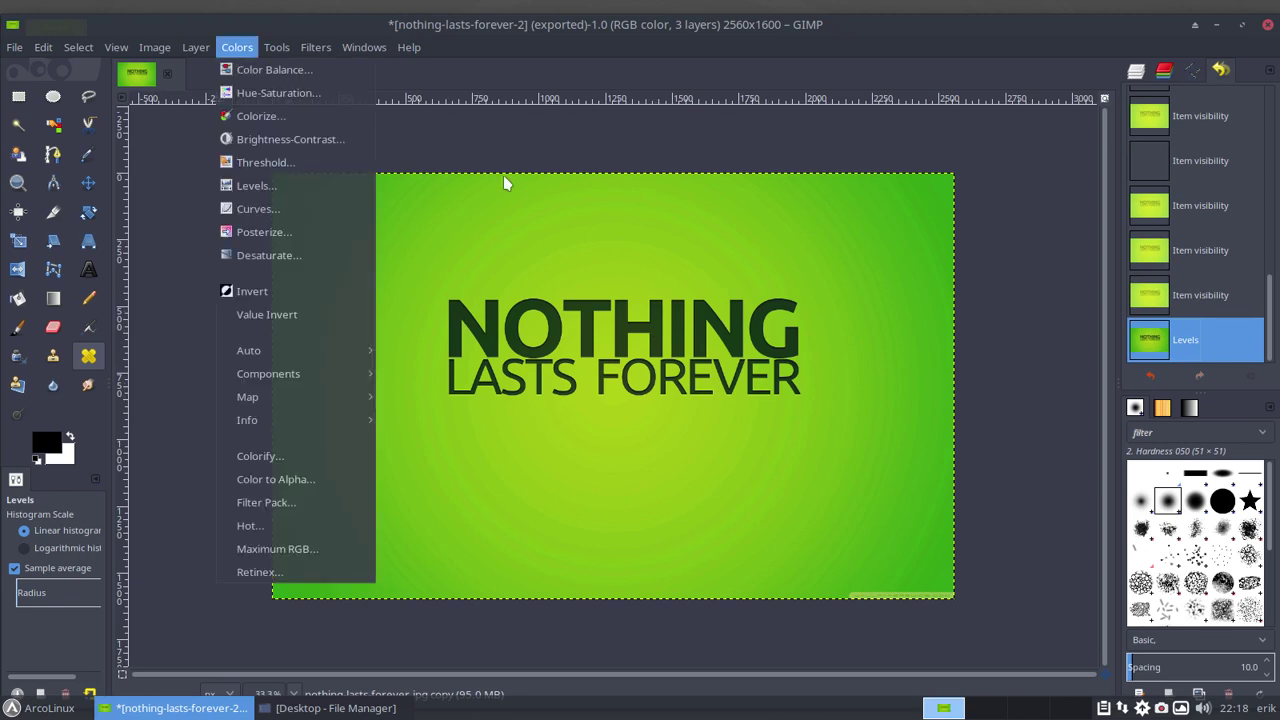
pyautogui.click(1141, 76)
pyautogui.click(1137, 72)
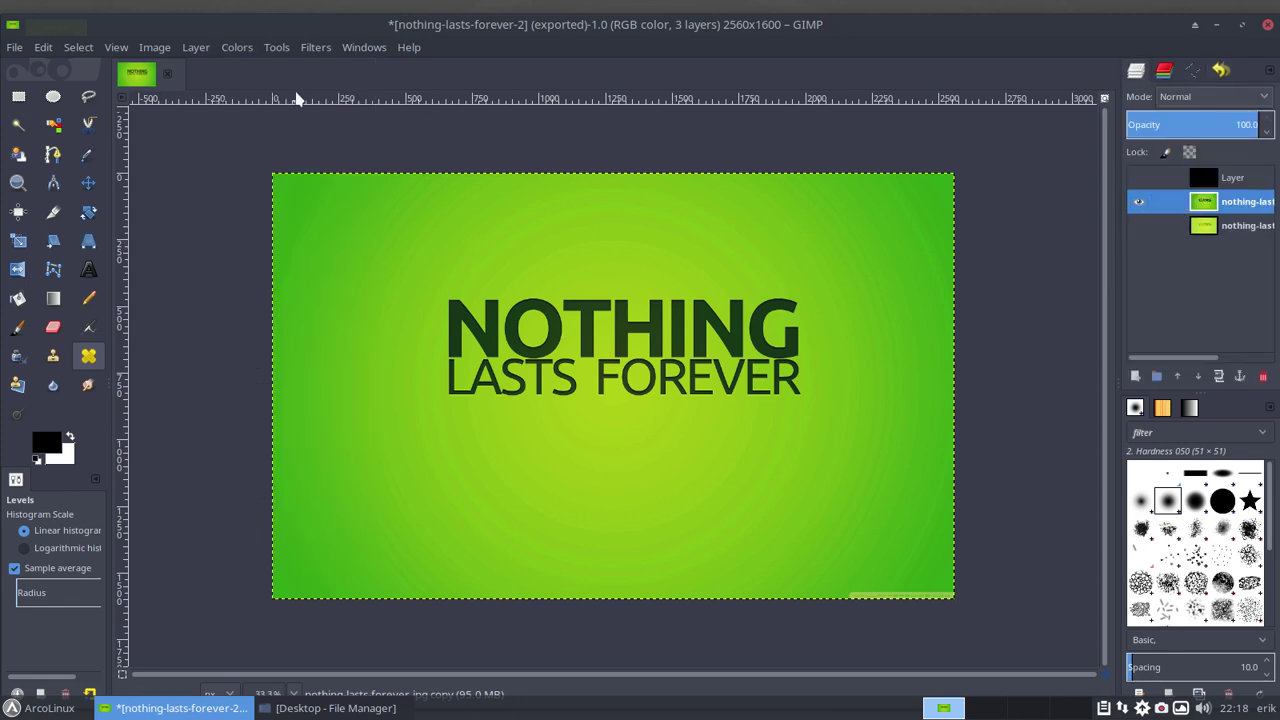
pyautogui.click(195, 47)
pyautogui.moveTo(232, 47)
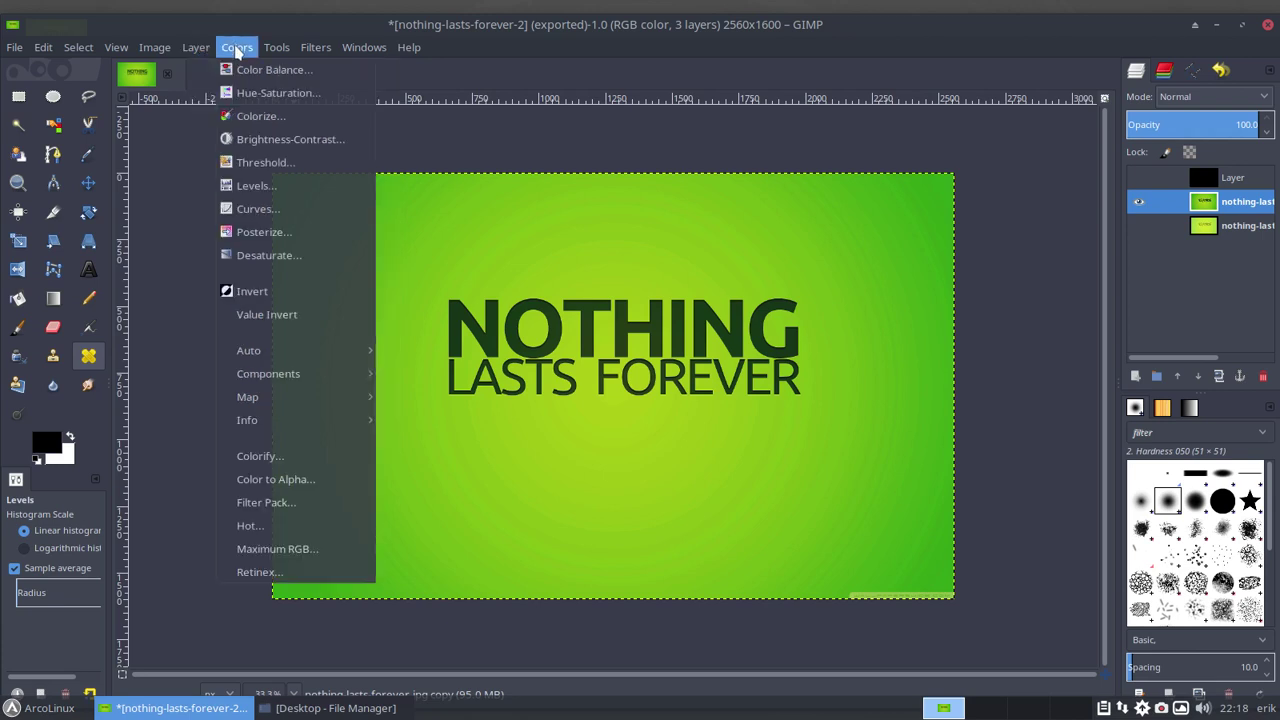
pyautogui.click(290, 162)
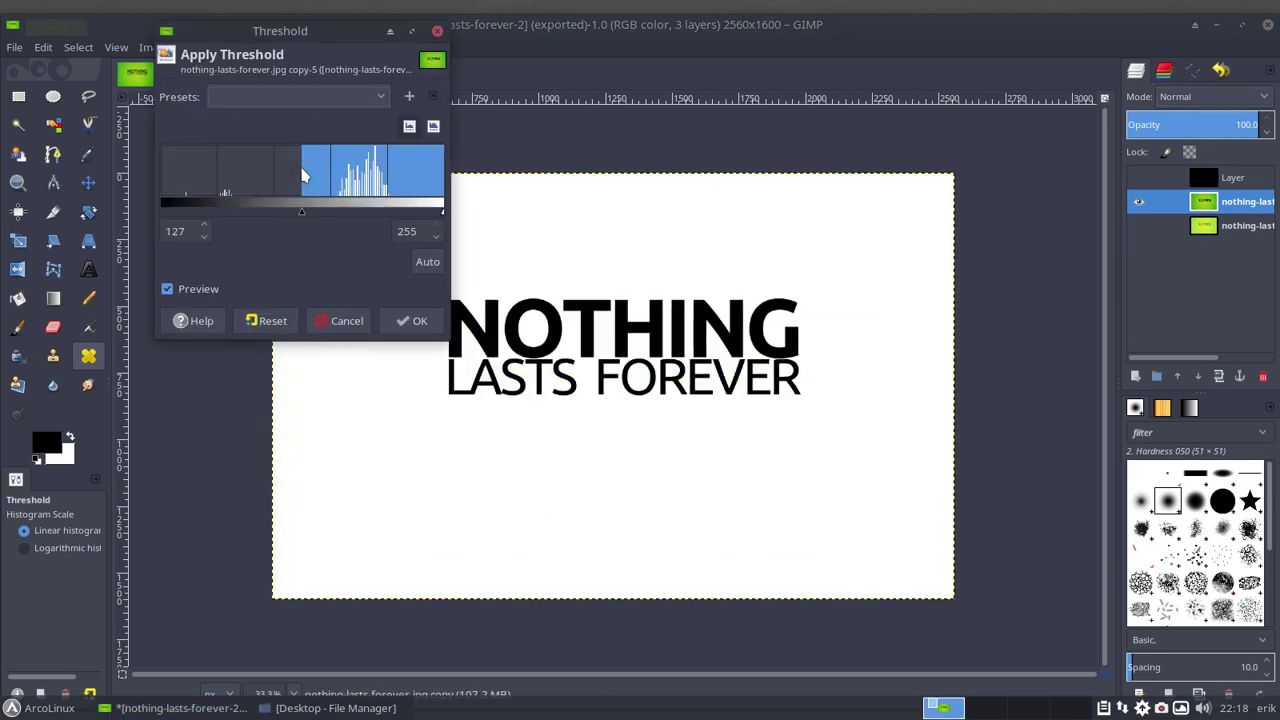
pyautogui.moveTo(299, 215)
pyautogui.mouseDown()
pyautogui.moveTo(168, 205)
pyautogui.moveTo(416, 220)
pyautogui.moveTo(410, 208)
pyautogui.moveTo(310, 208)
pyautogui.mouseUp()
pyautogui.click(339, 320)
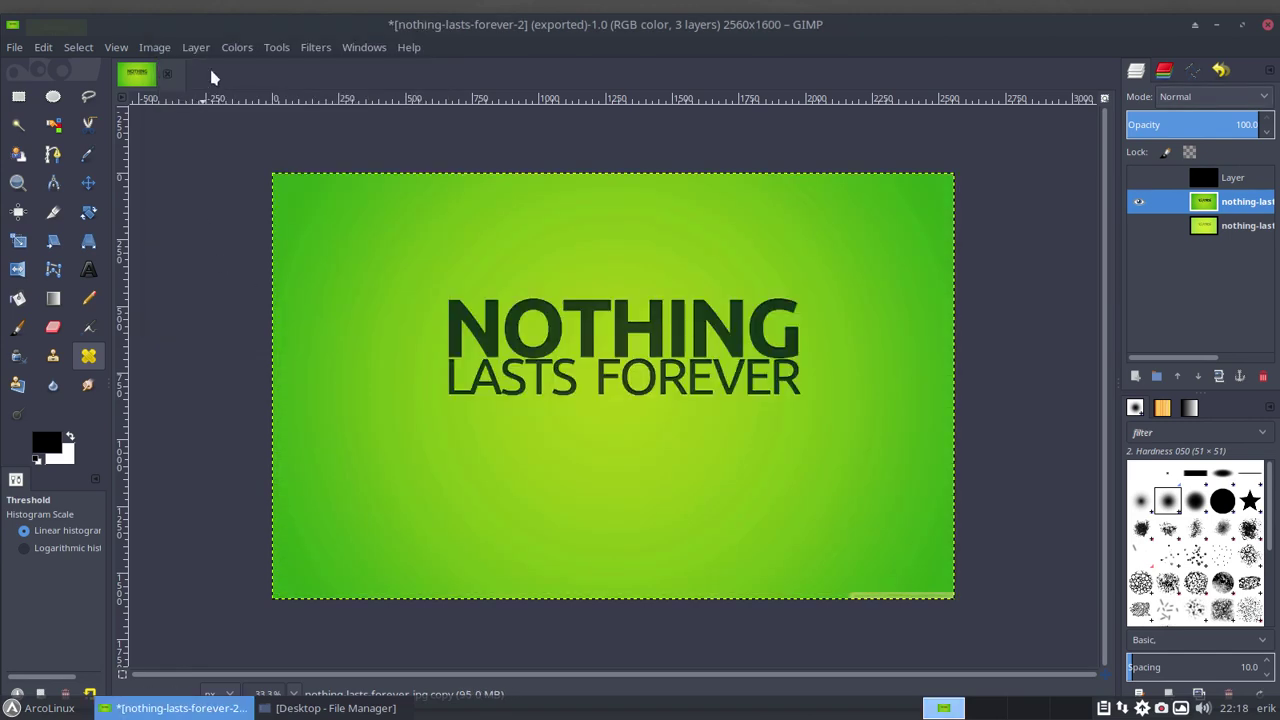
pyautogui.click(236, 47)
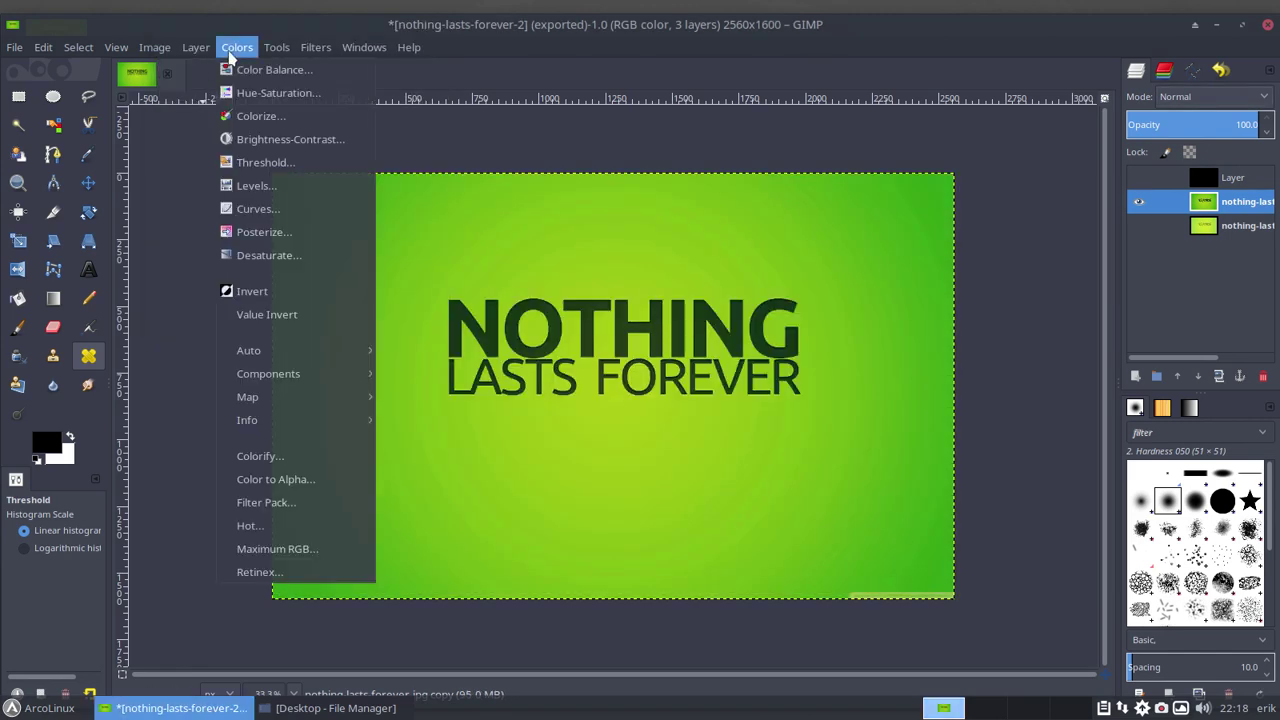
pyautogui.click(305, 146)
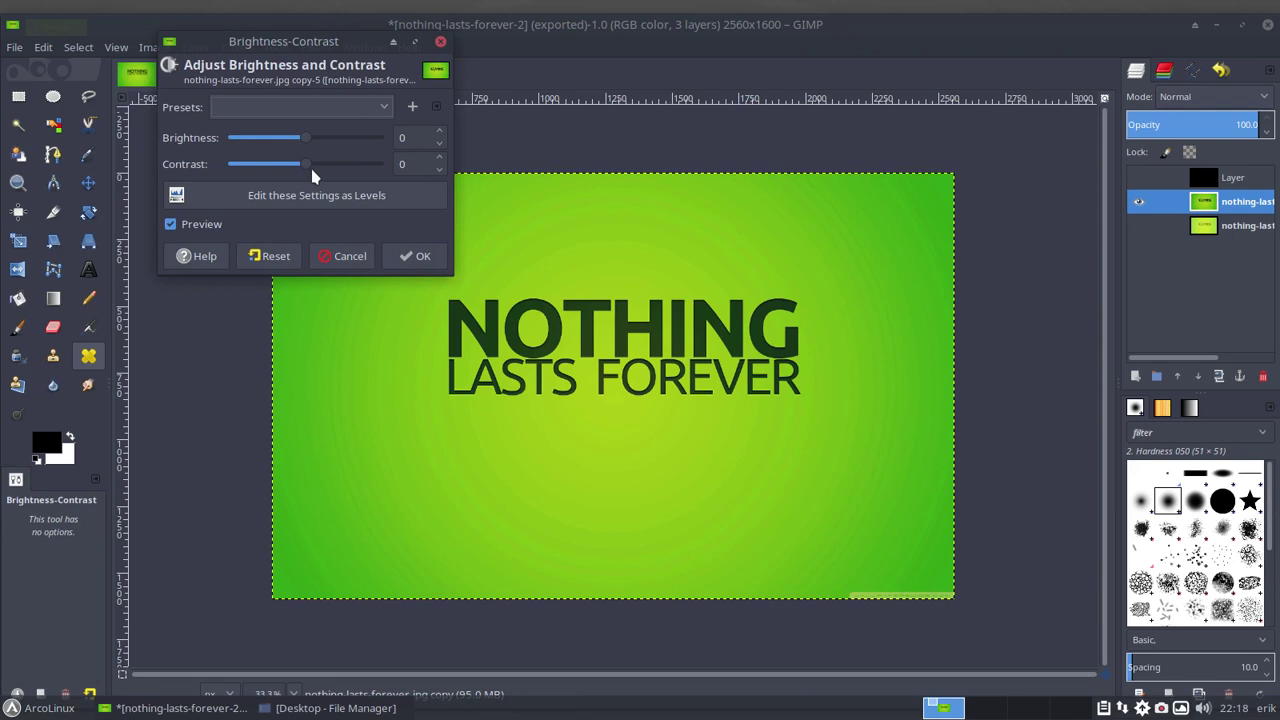
pyautogui.click(342, 256)
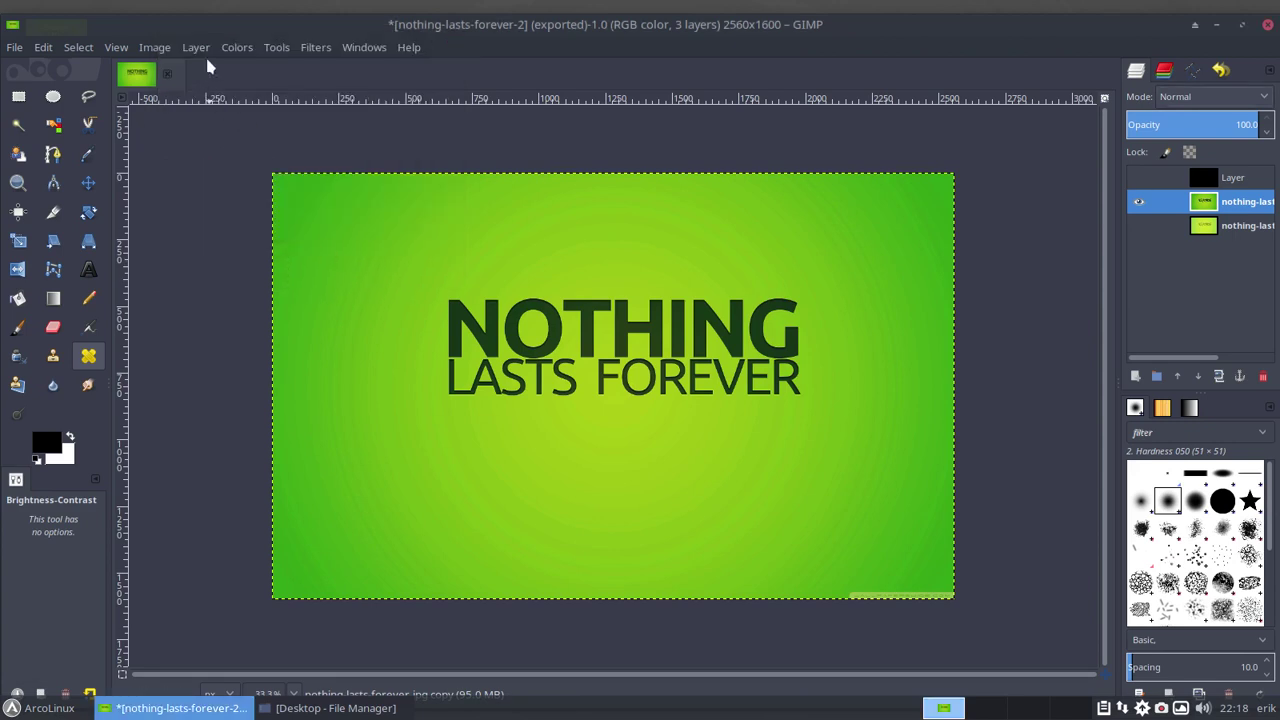
# Colorize the wallpaper copy to a near-black gray with hue 360, saturation 0 and lightness -71, and apply it
pyautogui.click(237, 47)
pyautogui.click(260, 116)
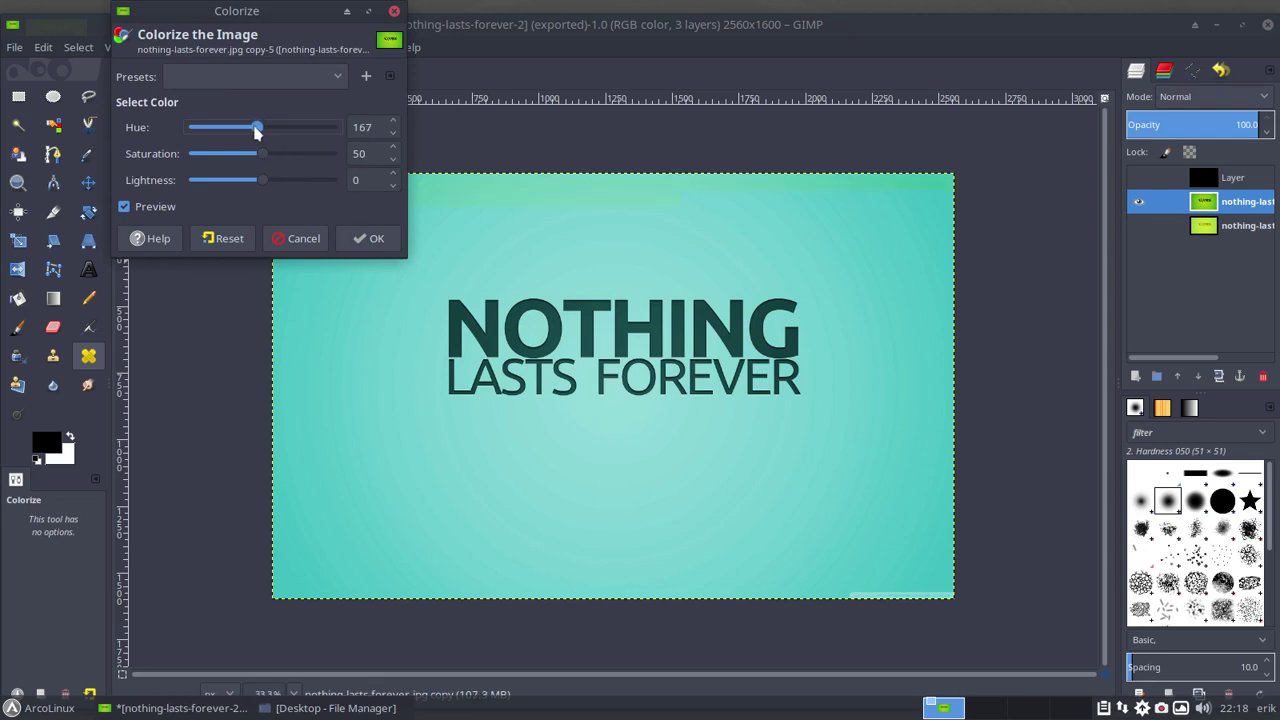
pyautogui.moveTo(257, 126); pyautogui.dragTo(190, 133)
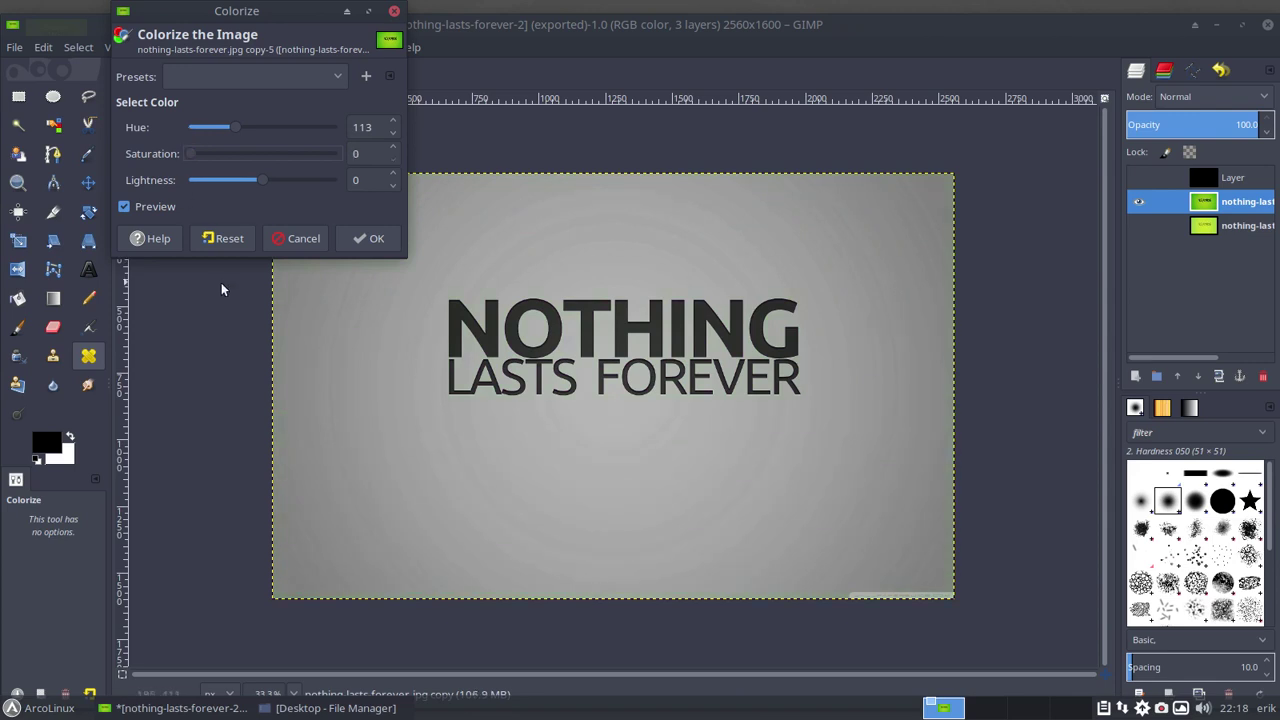
pyautogui.moveTo(265, 185); pyautogui.dragTo(191, 180)
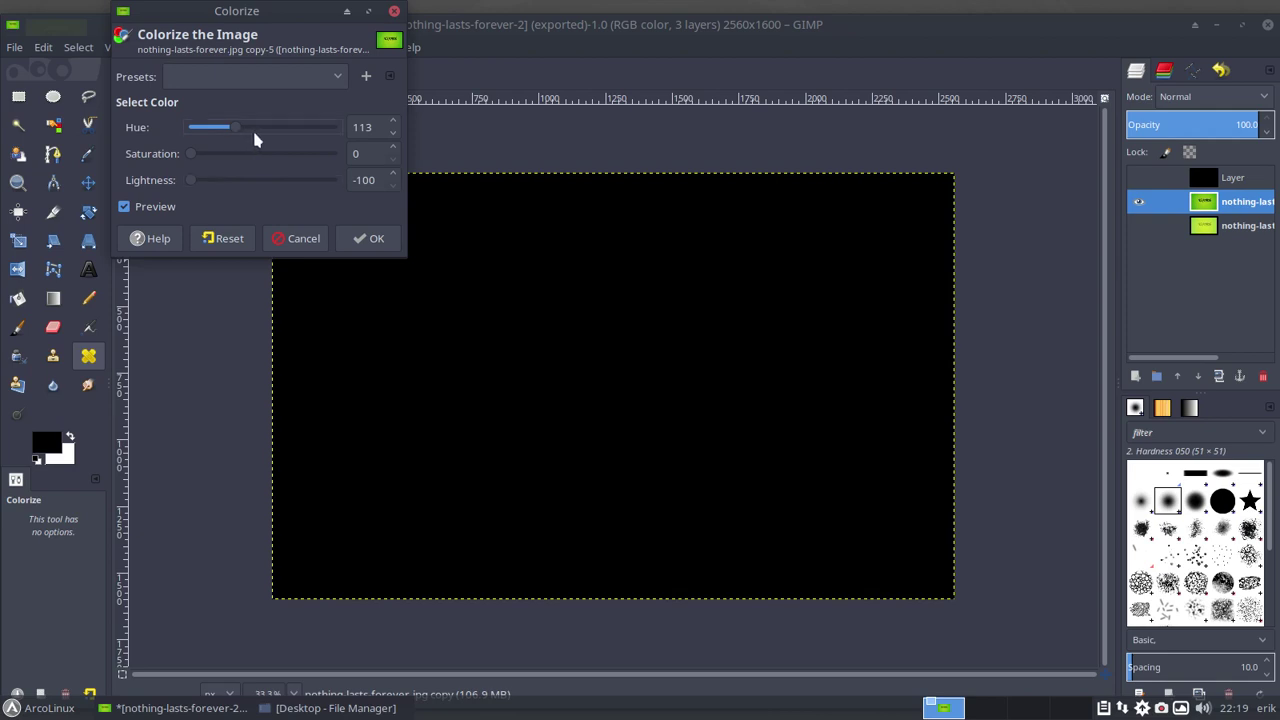
pyautogui.moveTo(229, 132); pyautogui.dragTo(271, 128)
pyautogui.moveTo(187, 185); pyautogui.dragTo(194, 182)
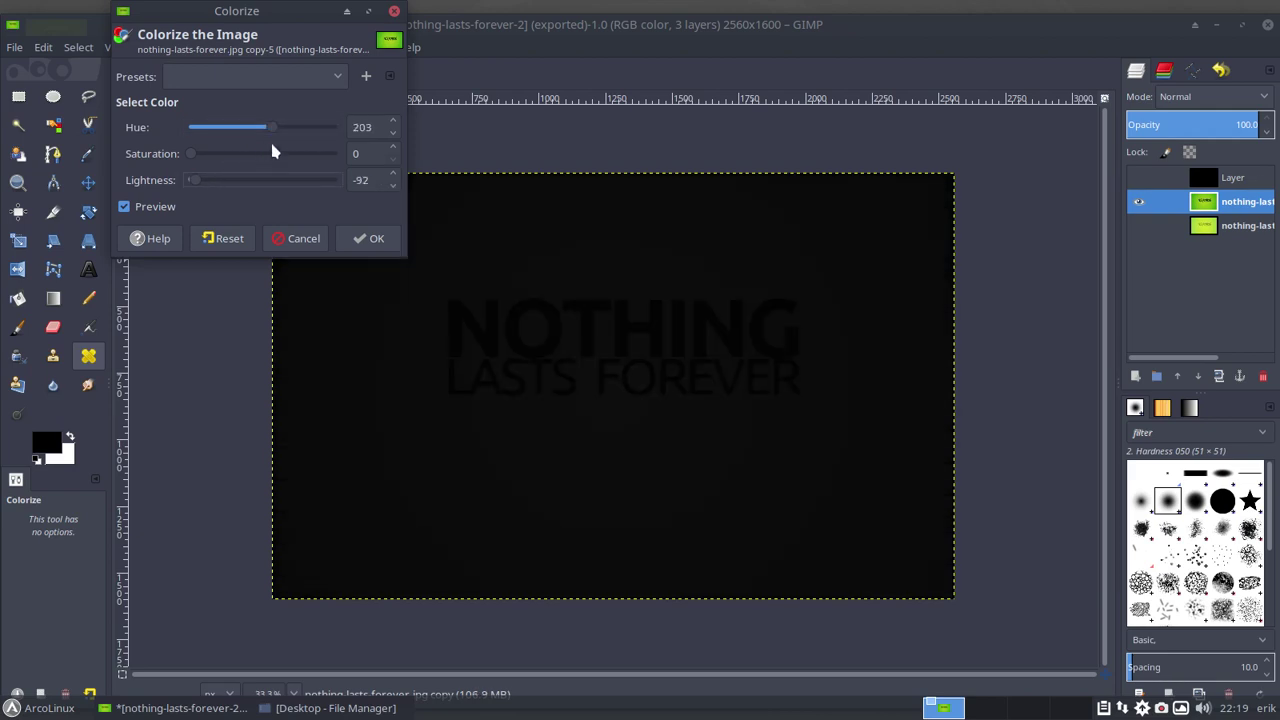
pyautogui.moveTo(274, 129); pyautogui.dragTo(350, 135)
pyautogui.moveTo(195, 185); pyautogui.dragTo(212, 188)
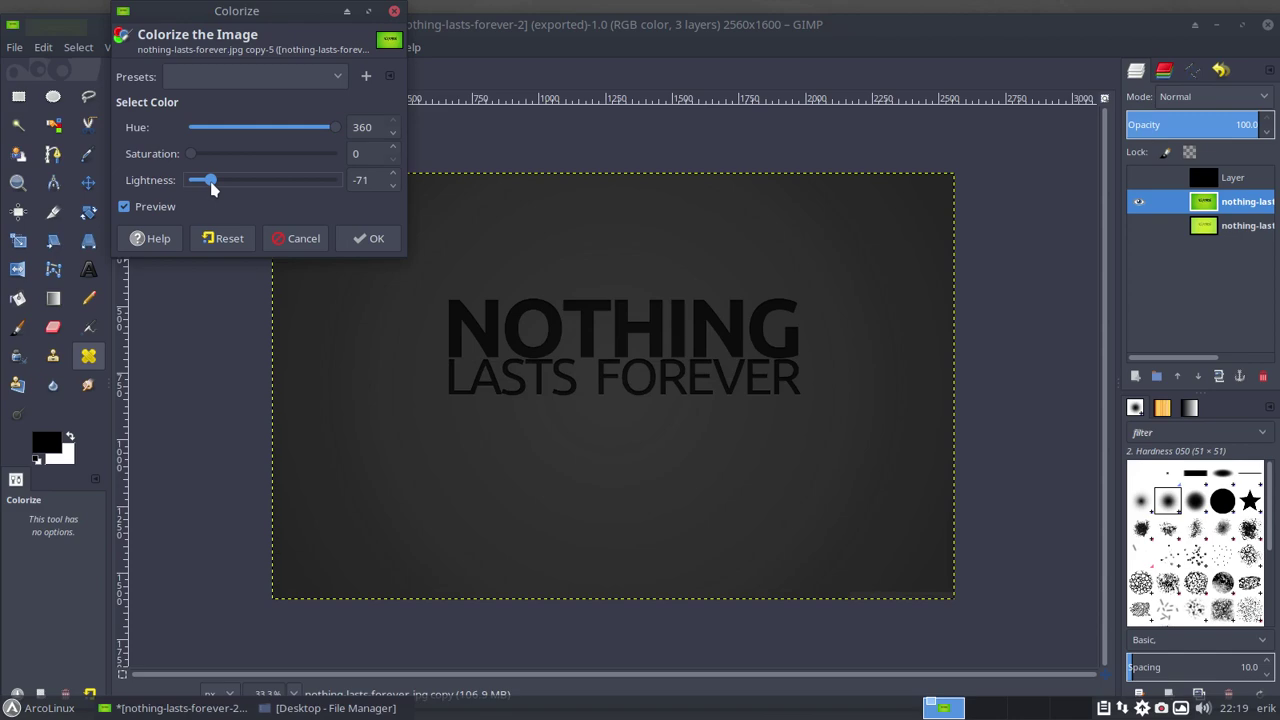
pyautogui.click(362, 240)
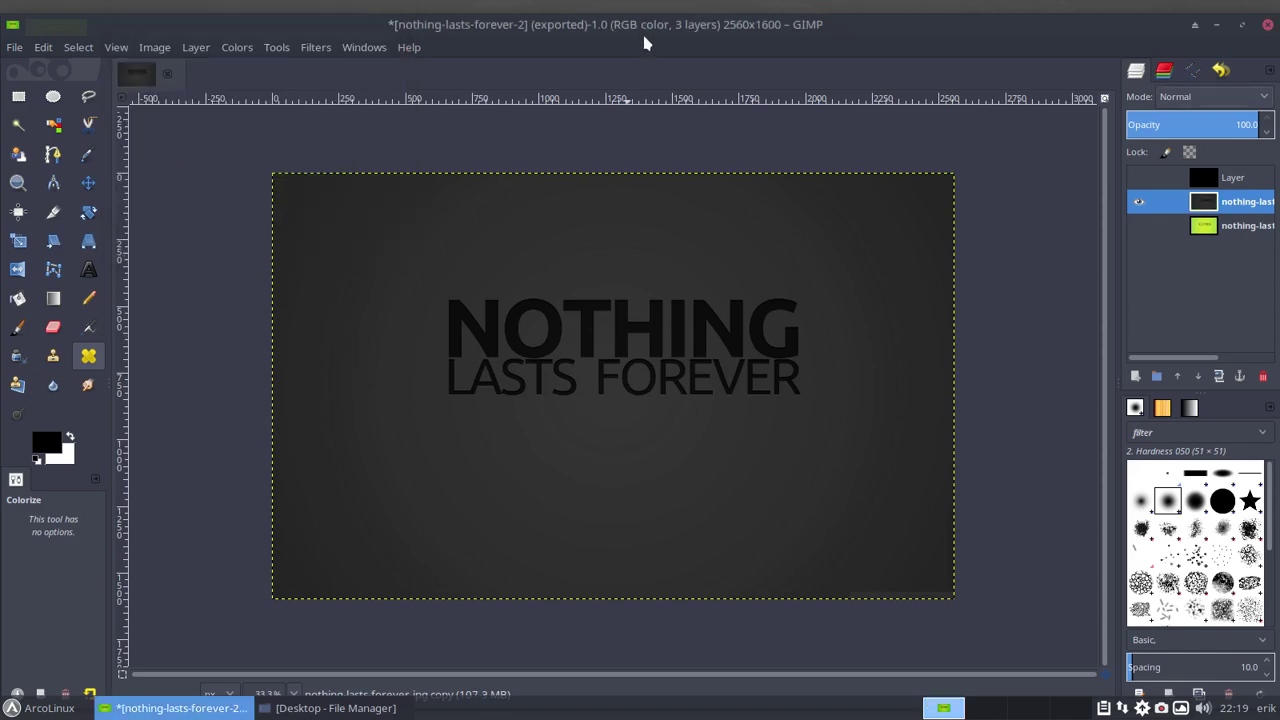
# Export the dark gray wallpaper to the Desktop folder as nothing-lasts-forever-3.jpg with JPEG quality 100
pyautogui.moveTo(642, 31)
pyautogui.mouseDown()
pyautogui.moveTo(829, 189)
pyautogui.moveTo(983, 420)
pyautogui.moveTo(771, 109)
pyautogui.moveTo(620, 591)
pyautogui.moveTo(646, 129)
pyautogui.moveTo(638, 56)
pyautogui.mouseUp()
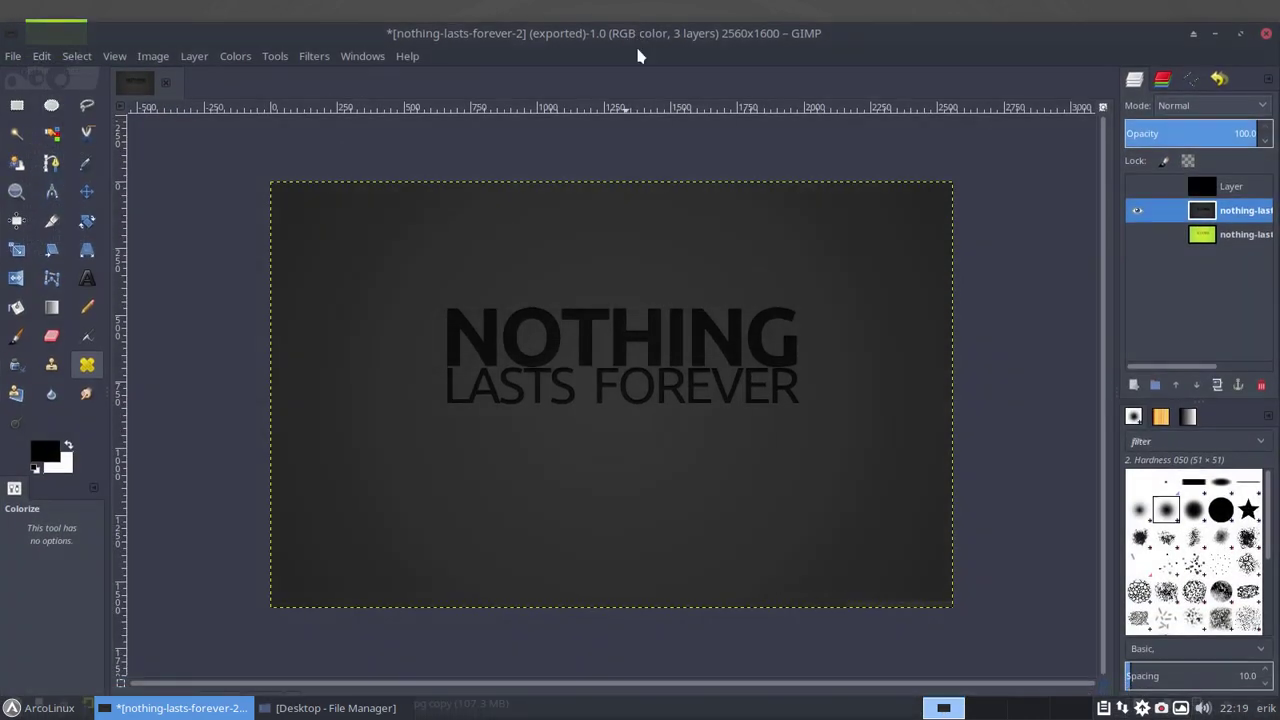
pyautogui.click(14, 57)
pyautogui.click(132, 357)
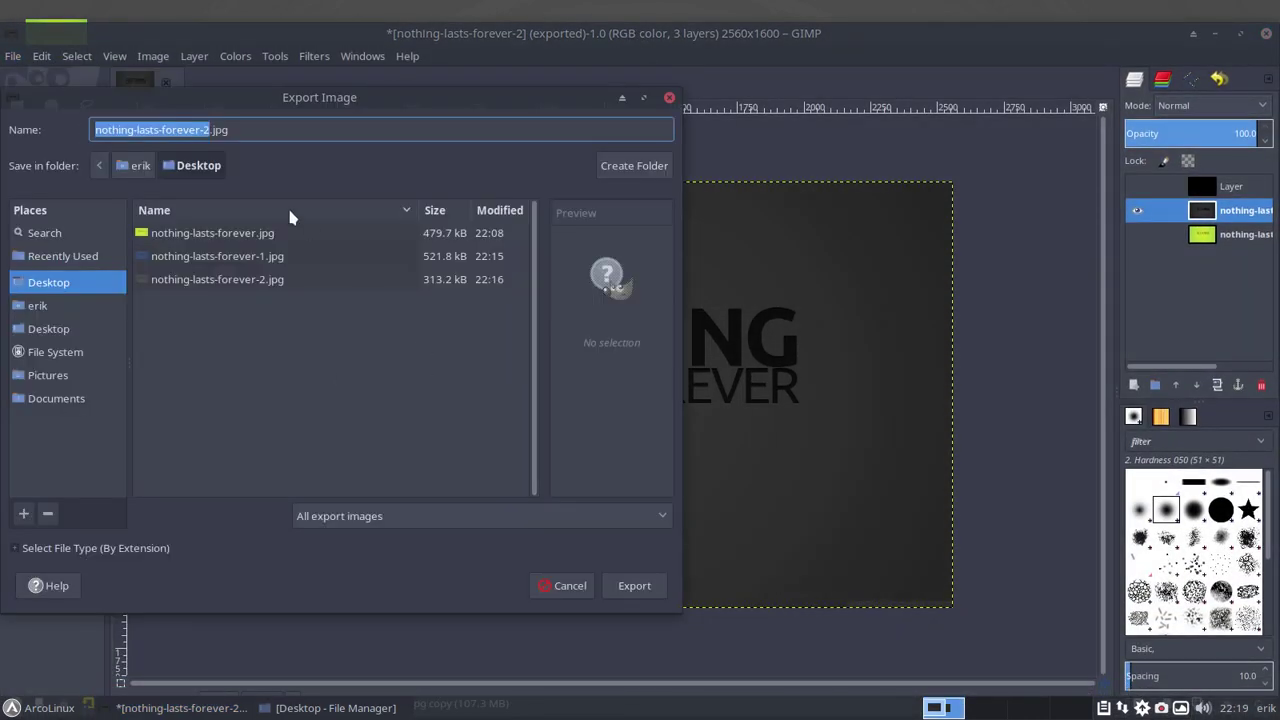
pyautogui.press('Right')
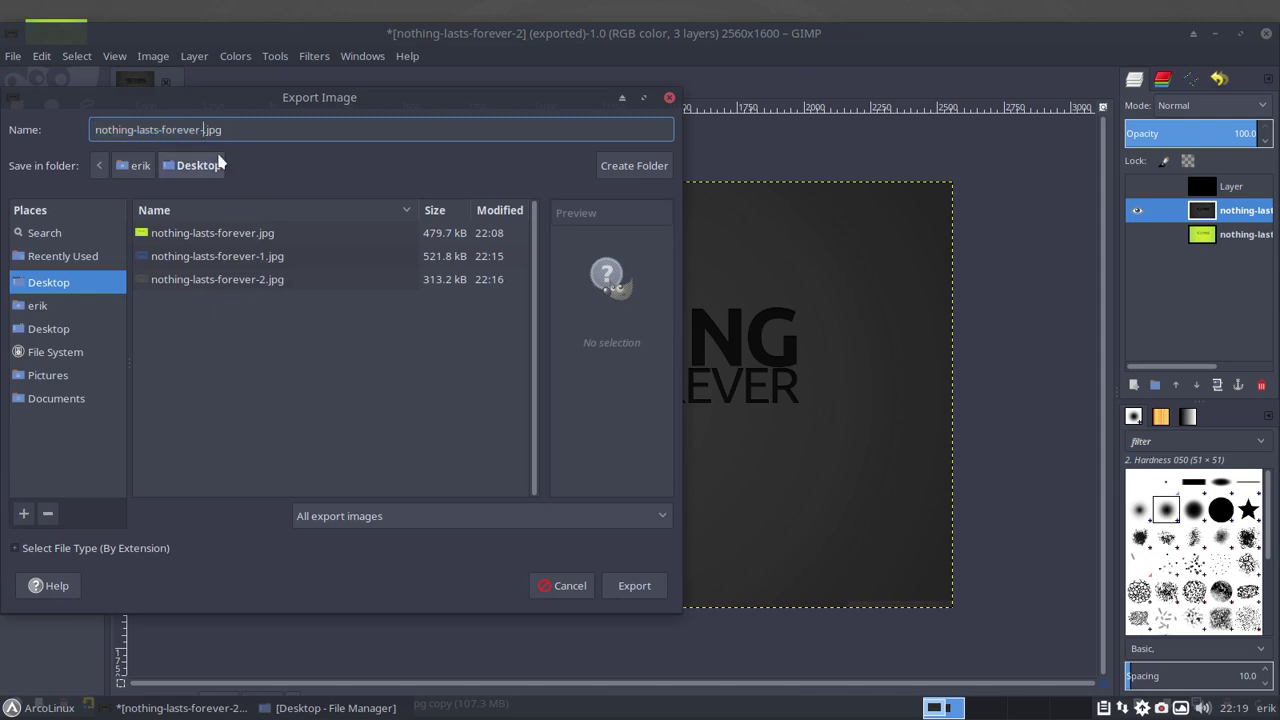
pyautogui.write('3')
pyautogui.press('Return')
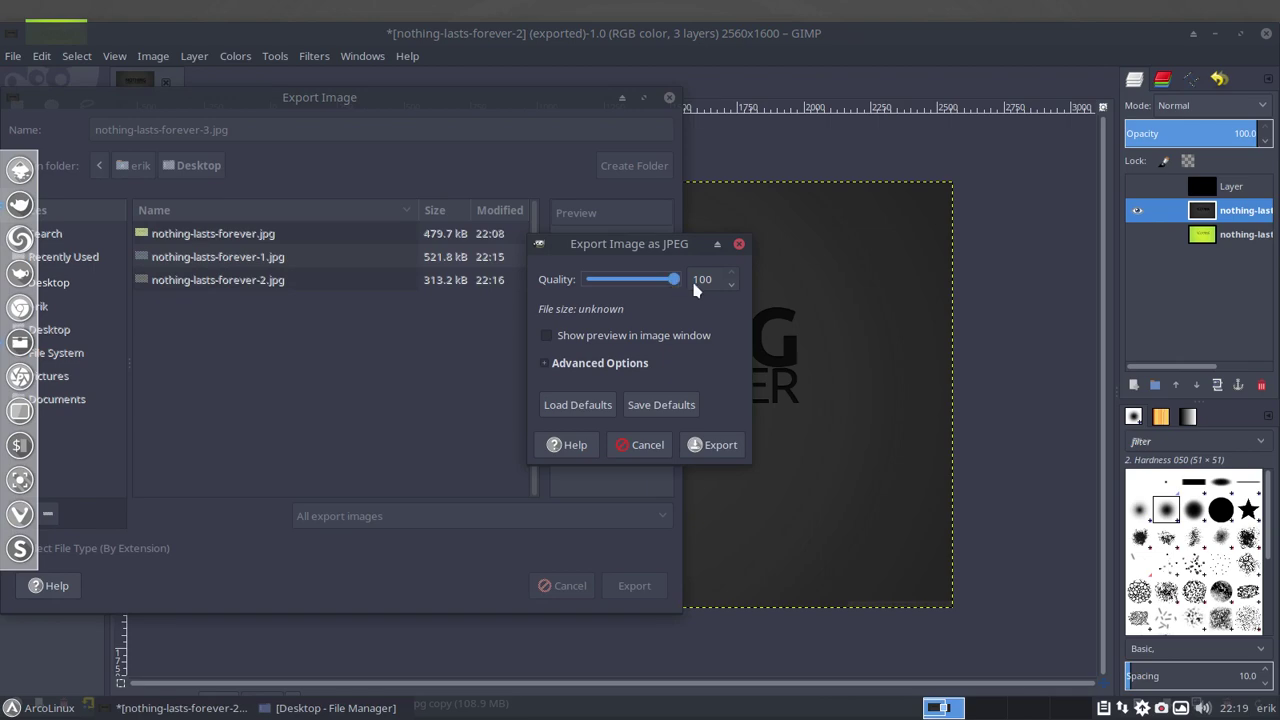
pyautogui.click(714, 444)
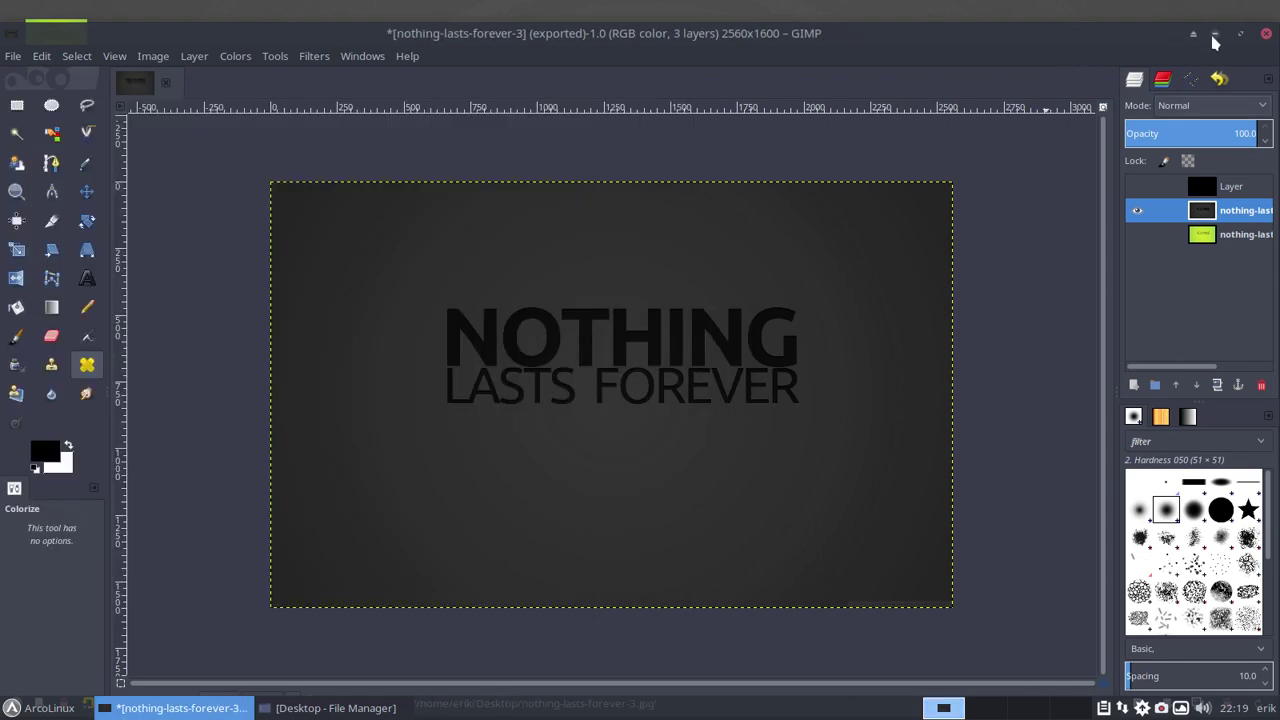
# Minimize the image editor and set nothing-lasts-forever-3.jpg from the desktop as the wallpaper
pyautogui.click(1215, 37)
pyautogui.rightClick(64, 298)
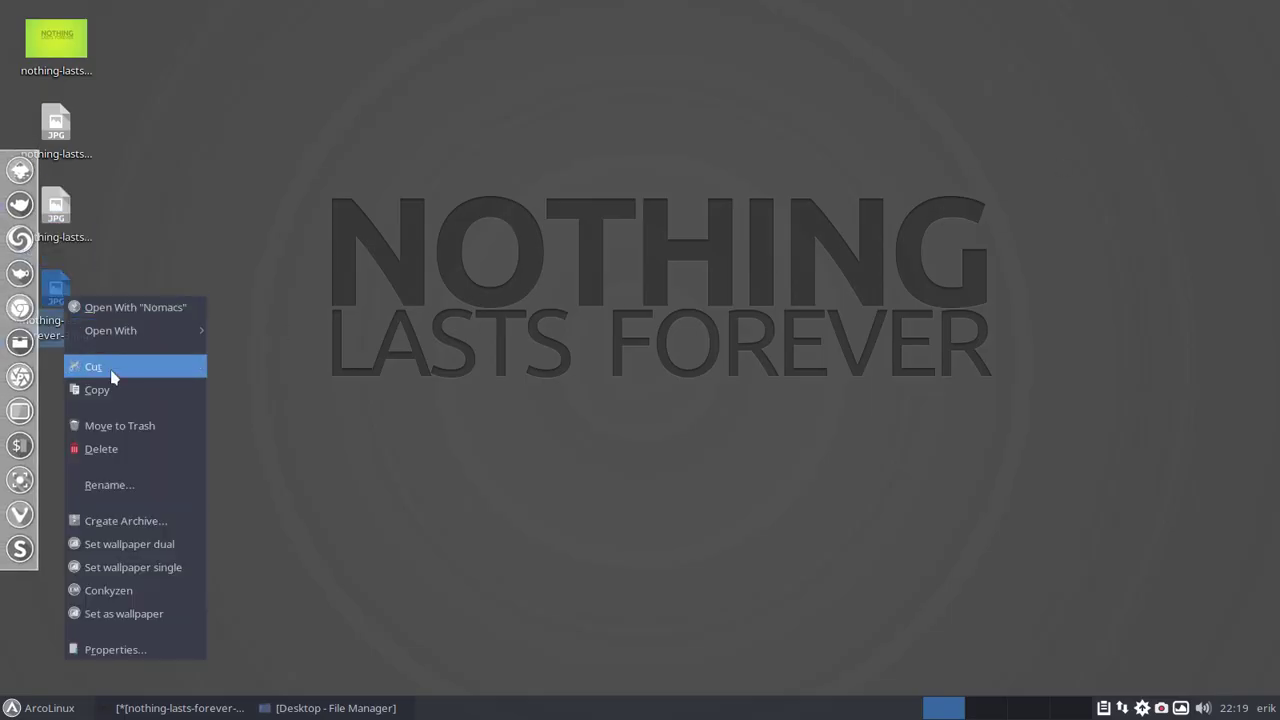
pyautogui.click(157, 613)
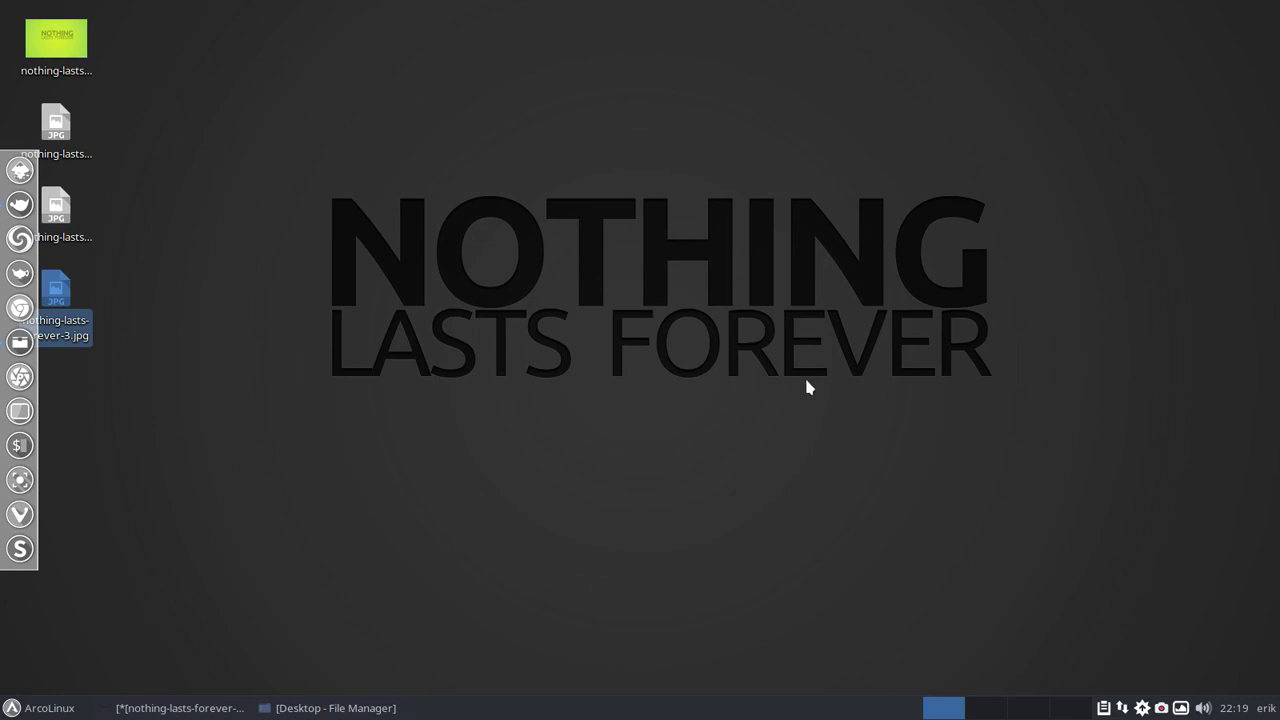
pyautogui.click(1164, 708)
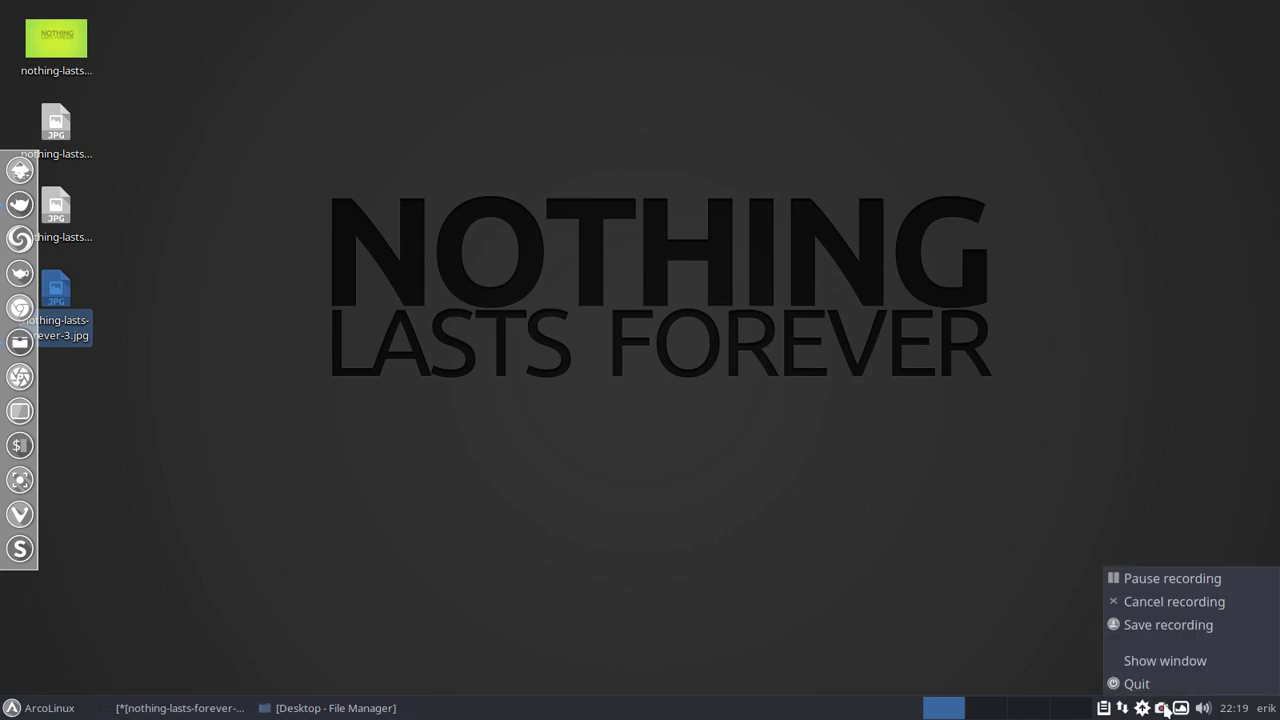